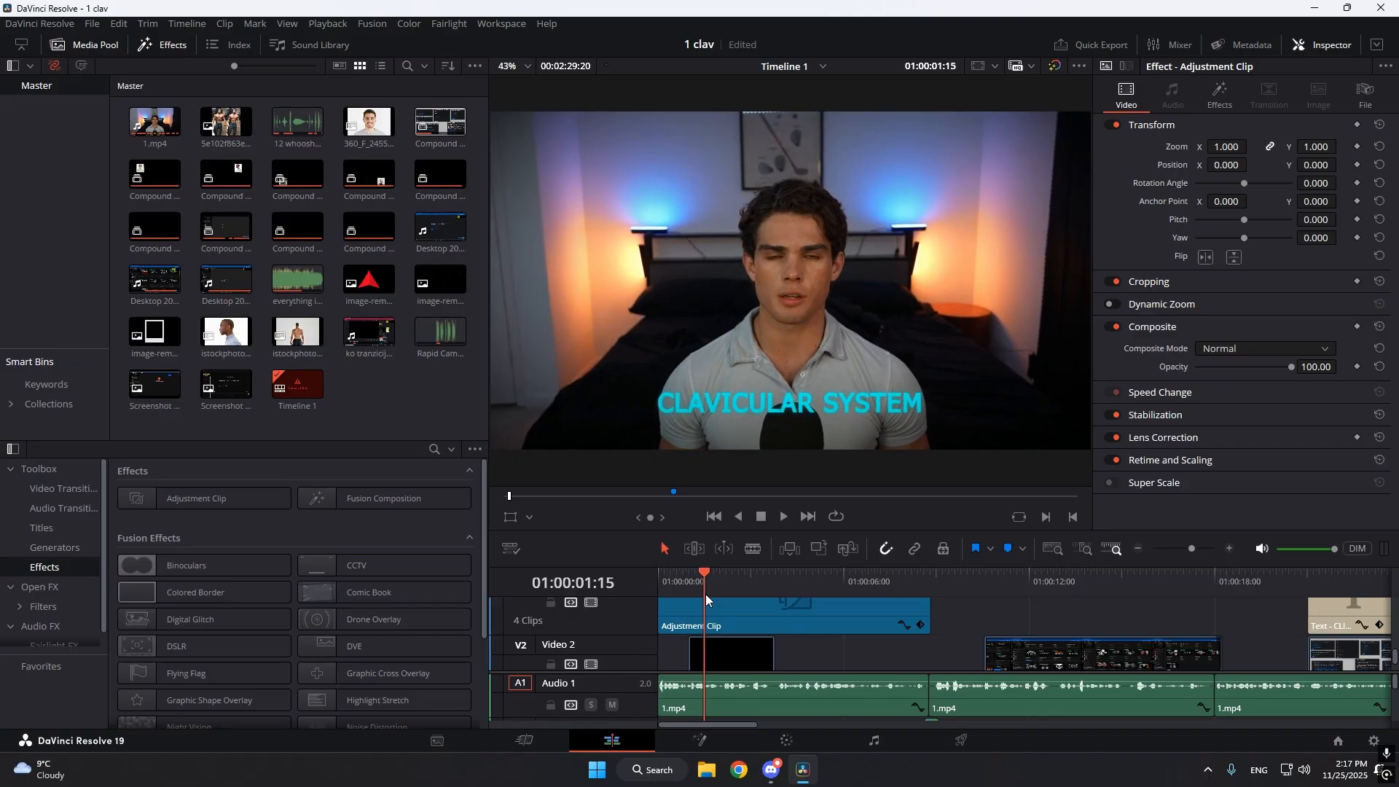
Play back the CLAVICULAR SYSTEM title animation from its compound clip's start at 01:00:01:00.
drag(705, 593, 693, 597)
click(734, 648)
key(space)
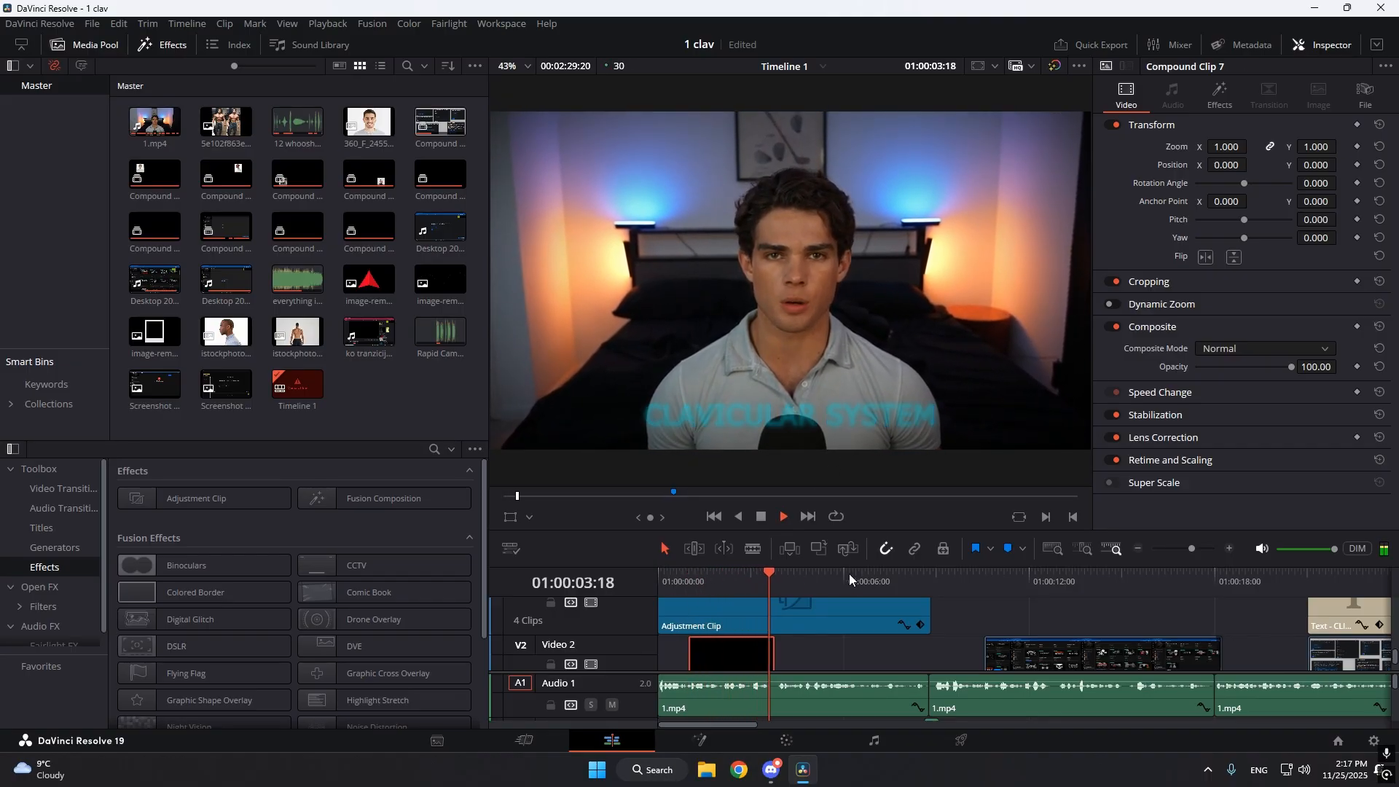
drag(776, 581, 688, 605)
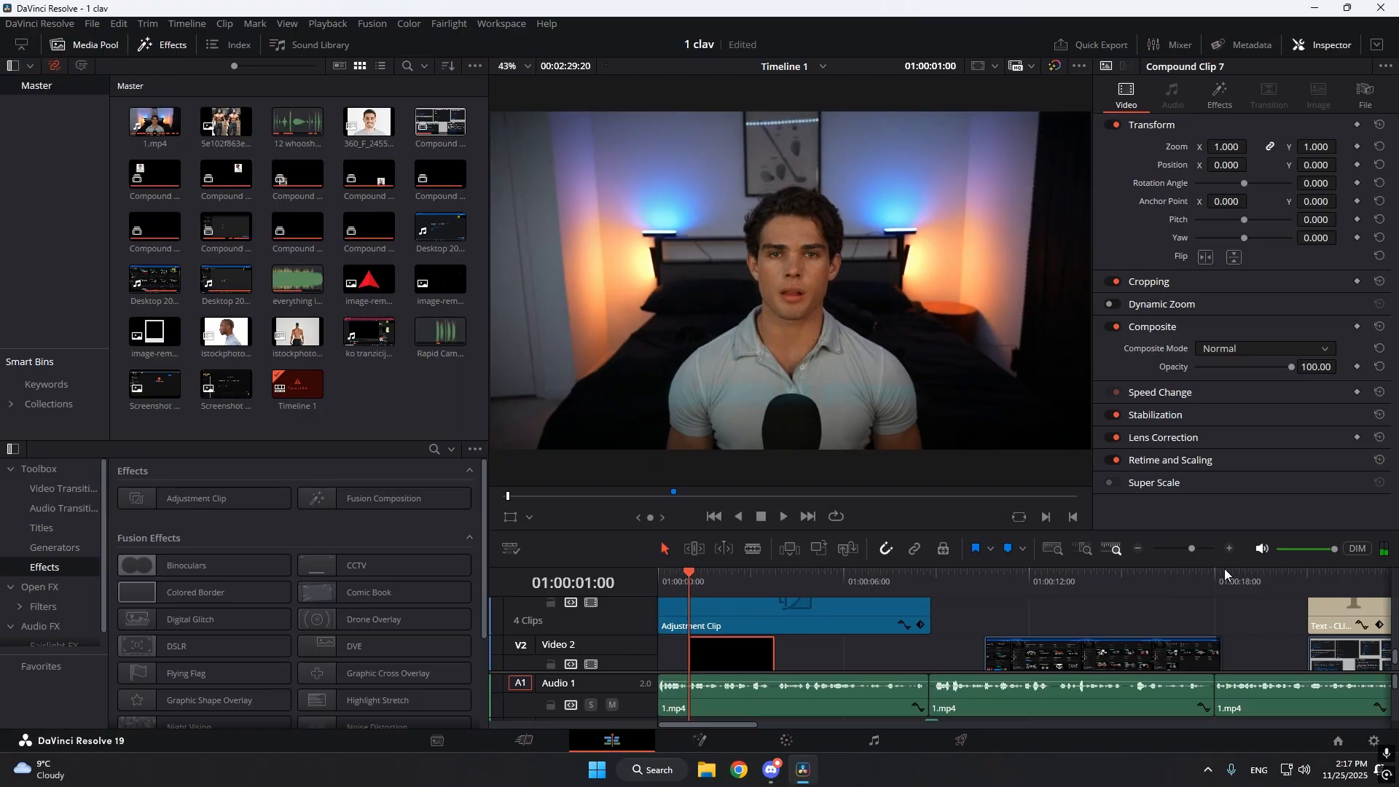
drag(1186, 544, 1195, 548)
key(space)
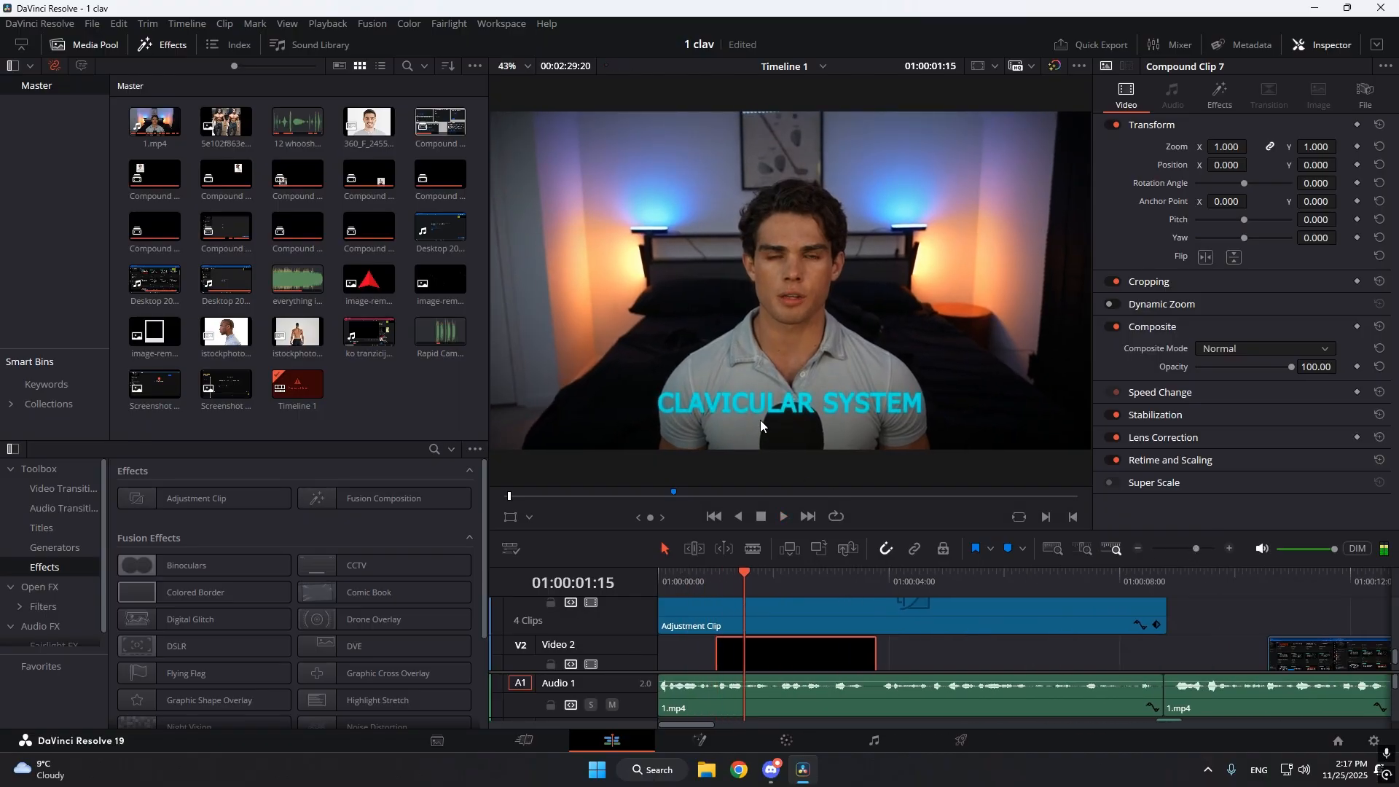
Decompose the title's compound clip on Video 2 in place using clips only.
scroll(890, 626, down, 3)
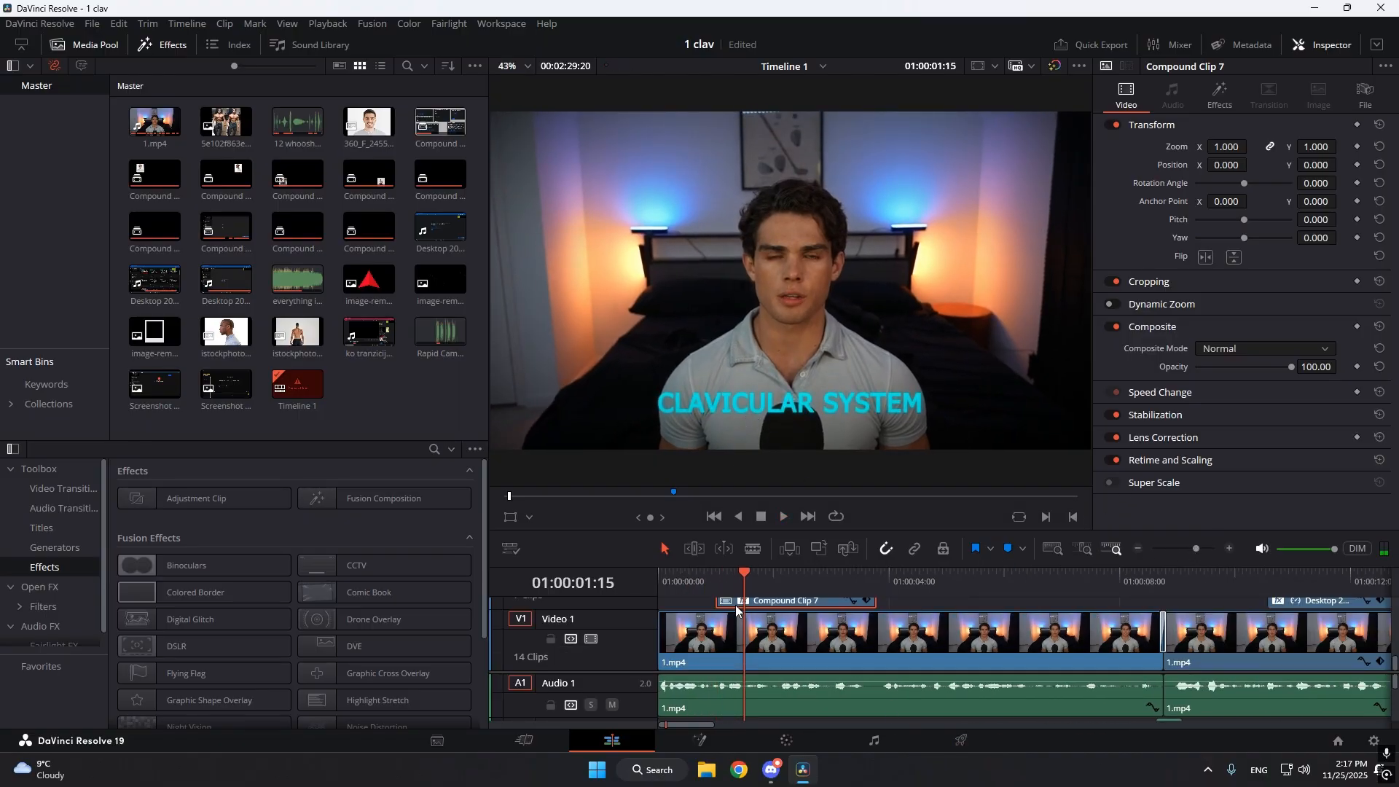
click(717, 577)
scroll(751, 626, up, 3)
right_click(778, 649)
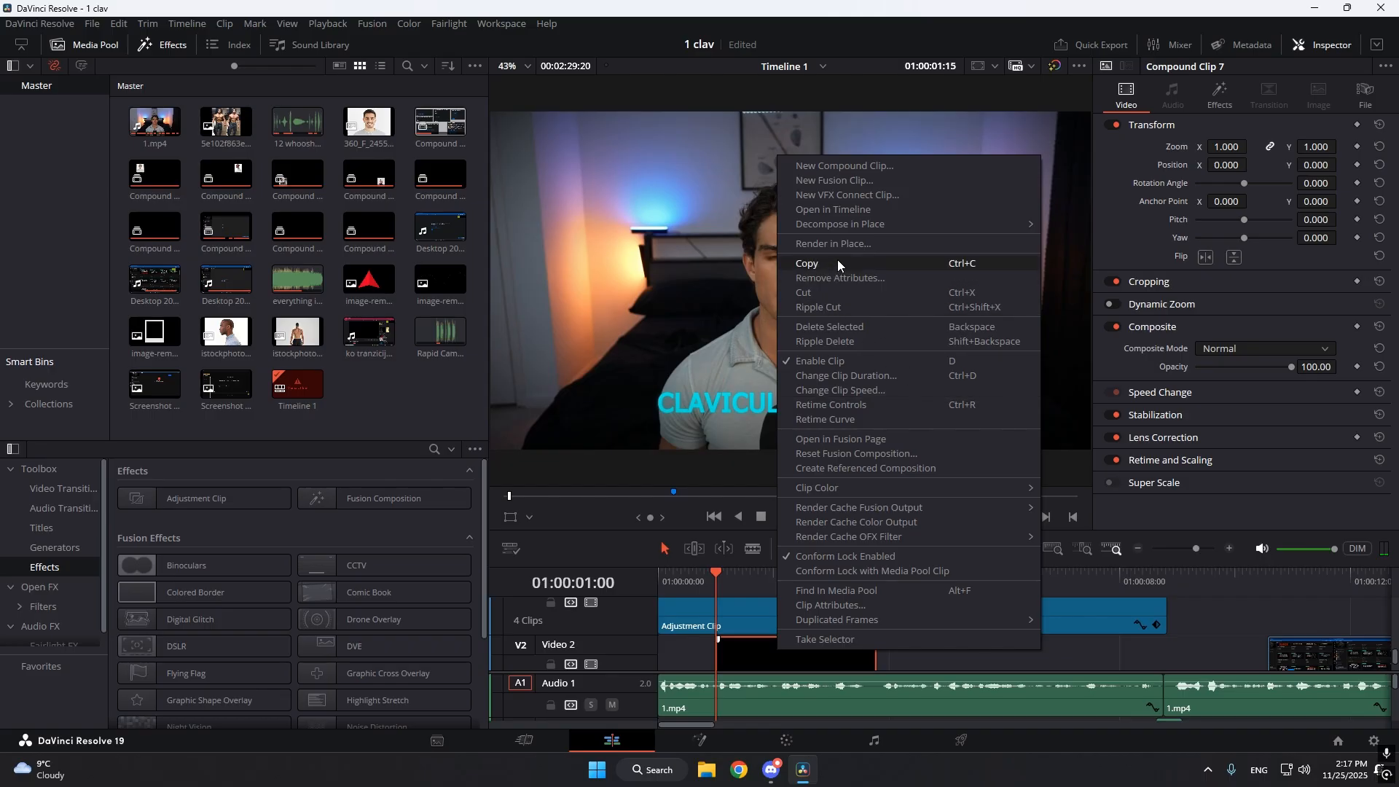
mouse_move(877, 229)
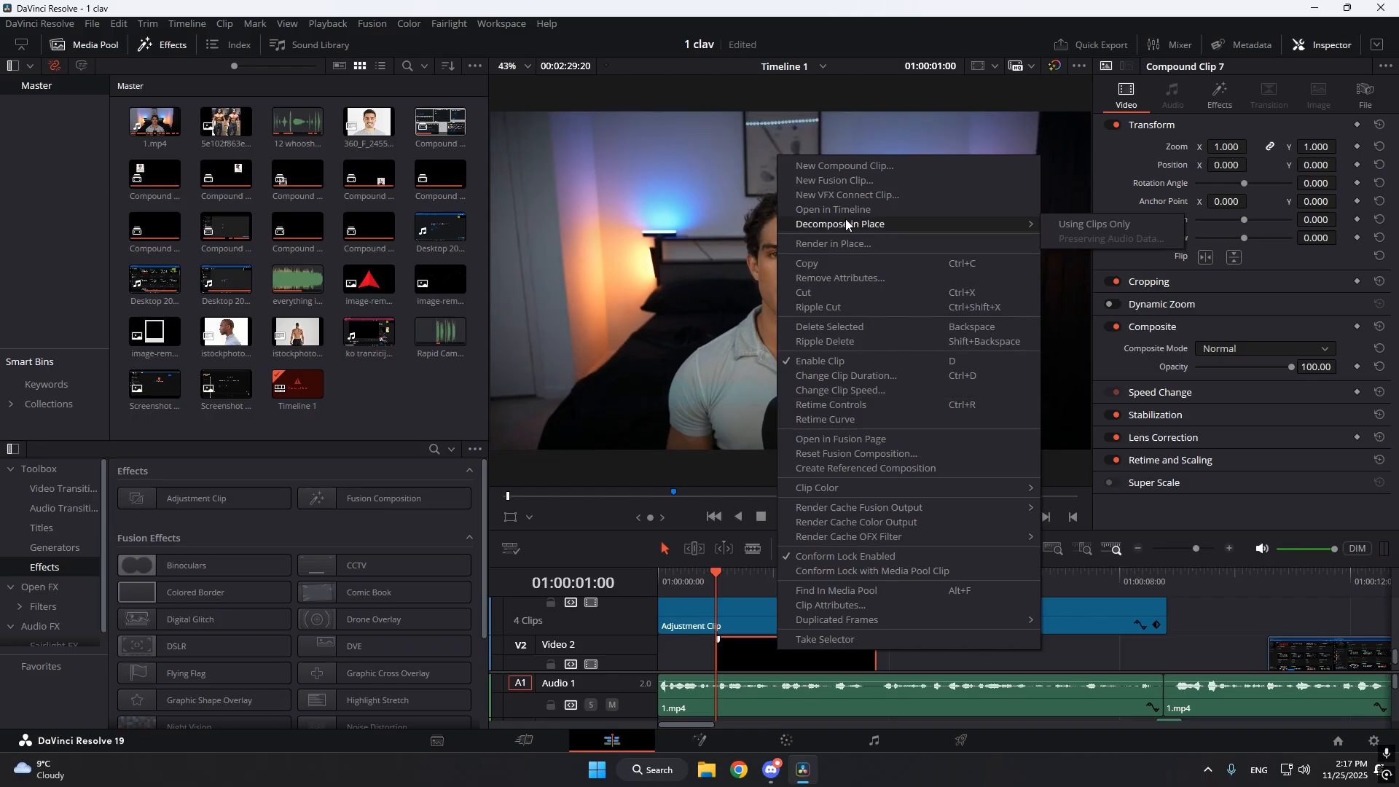
click(1147, 226)
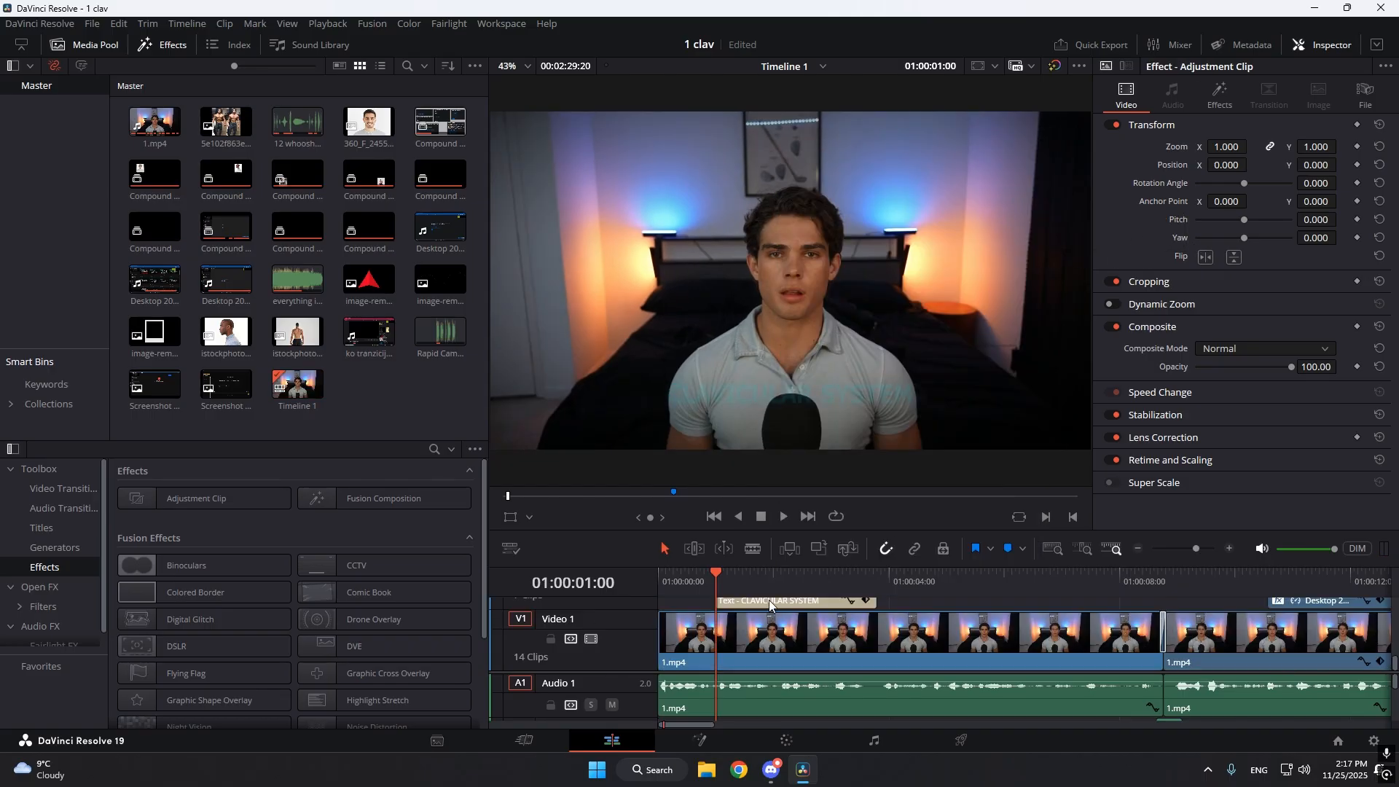
Examine the opacity keyframes at the start of the CLAVICULAR SYSTEM title, undoing the trial opacity change.
scroll(1304, 168, down, 2)
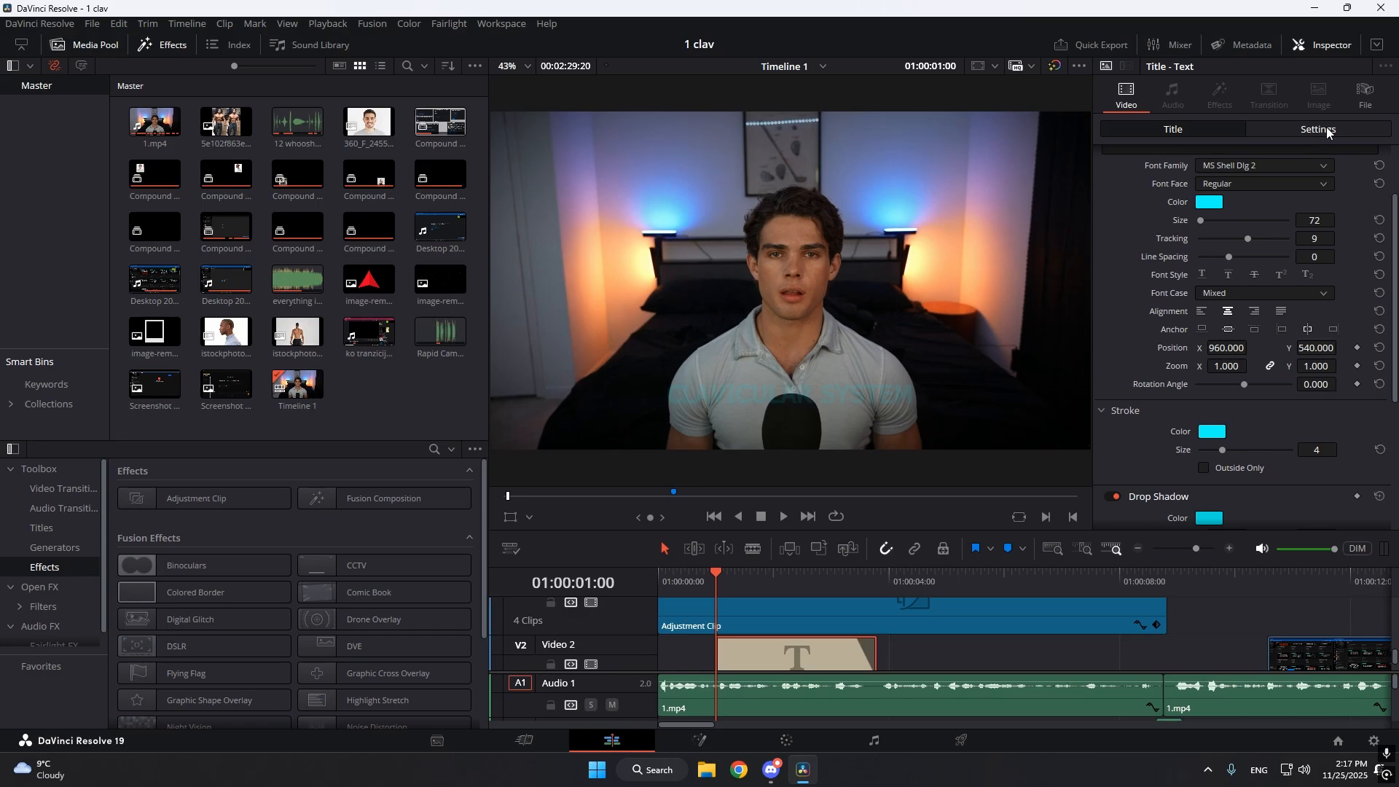
click(1327, 131)
scroll(1345, 490, down, 2)
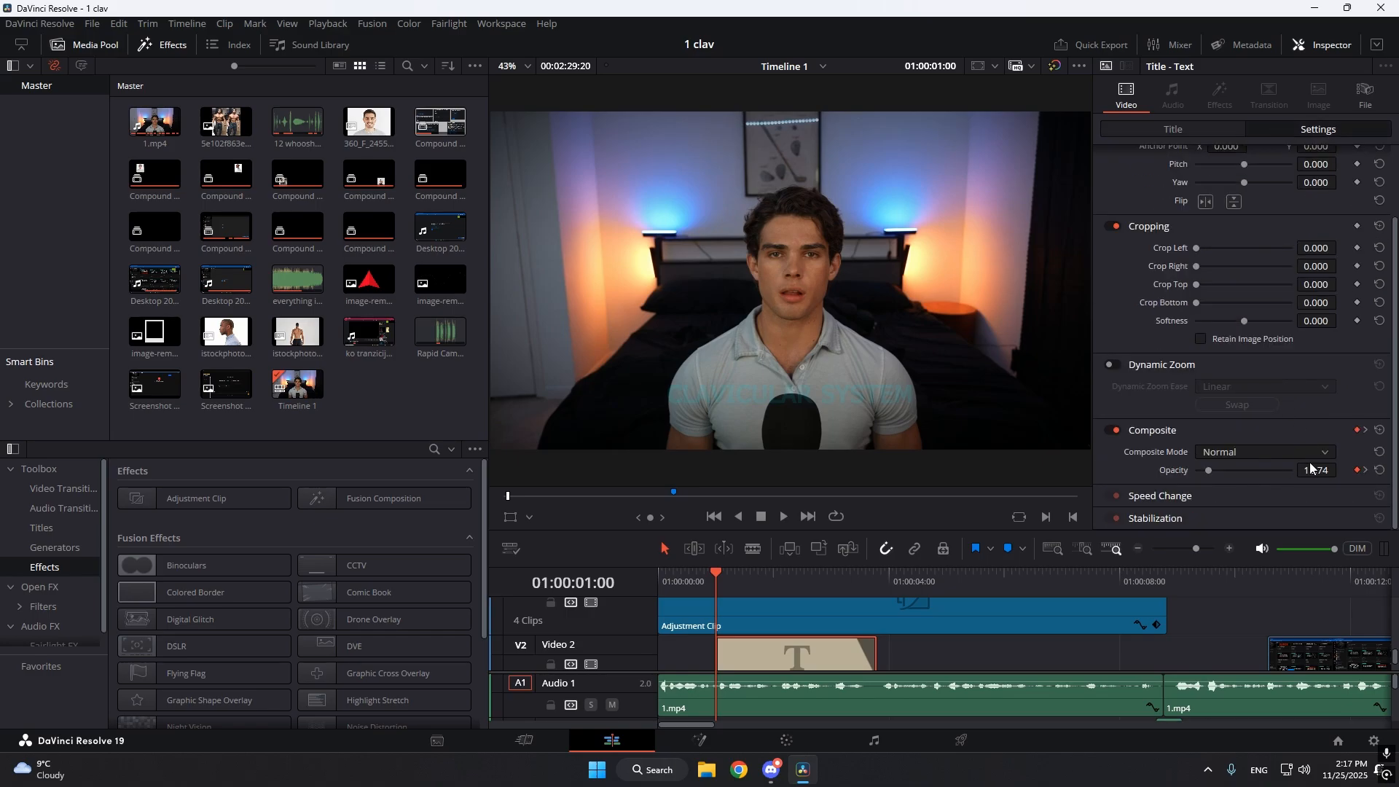
drag(1338, 472, 1282, 472)
key(ctrl+z)
click(1365, 470)
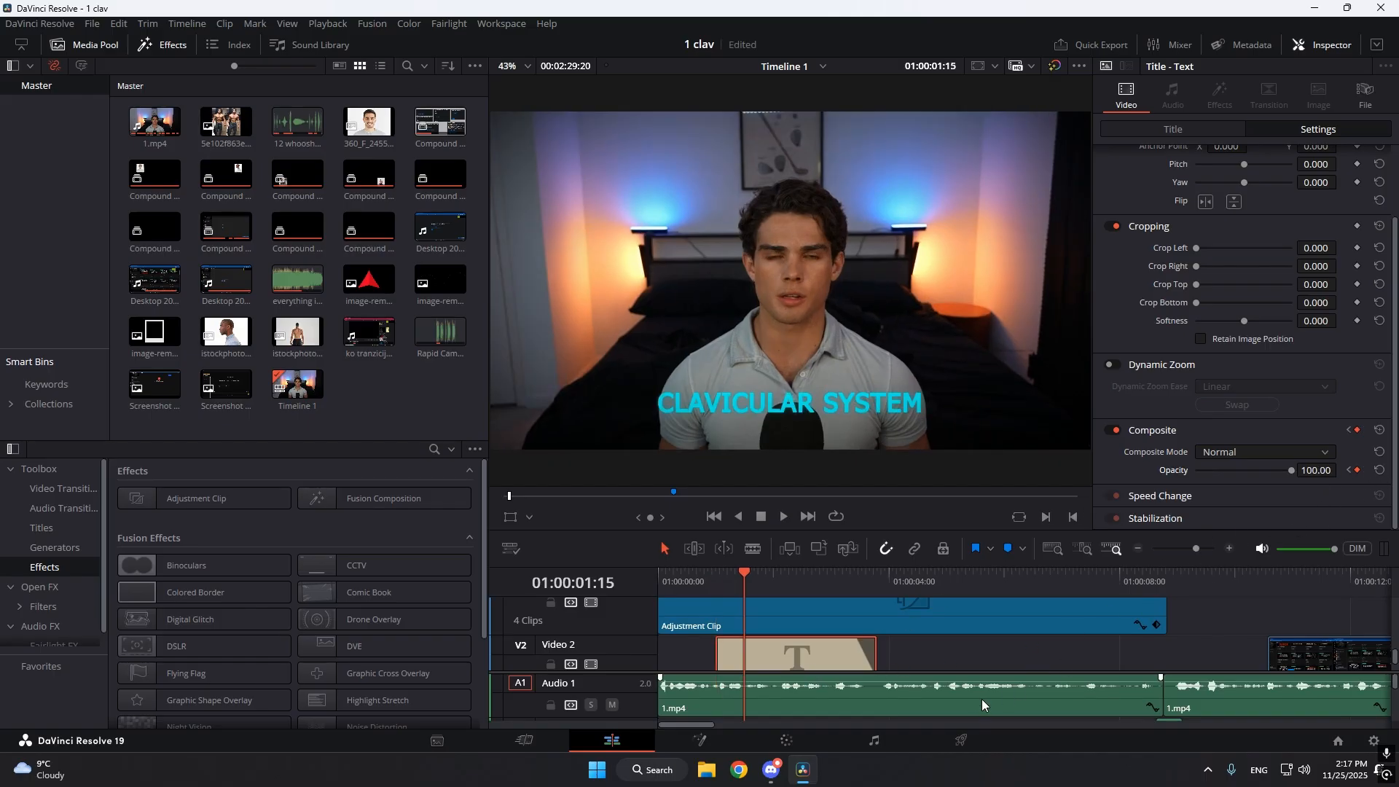
click(920, 651)
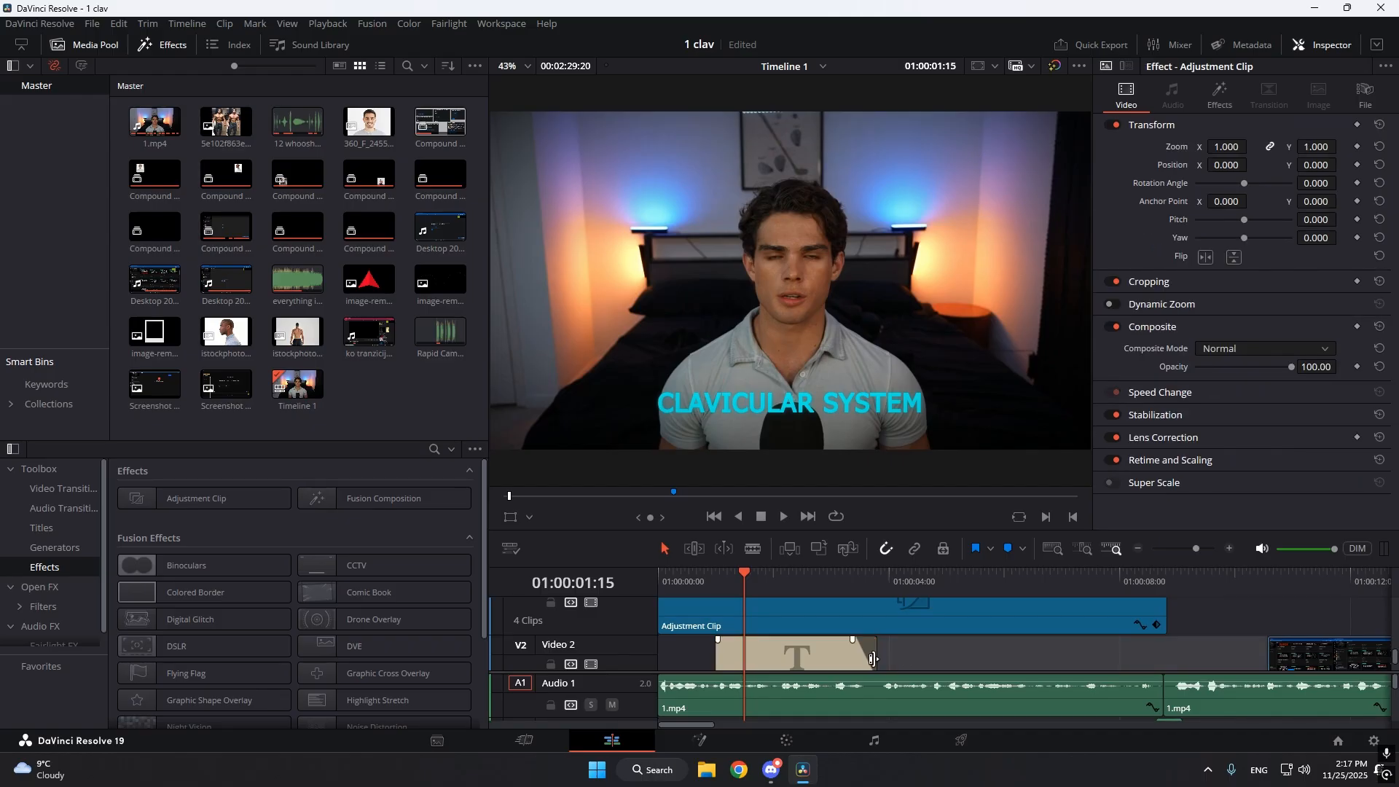
Add timeline markers at 01:00:01:15 and 01:00:03:13 over the title clip.
key(m)
mouse_move(835, 574)
mouse_down()
mouse_move(856, 573)
mouse_move(744, 578)
mouse_up()
key(m)
Turn the title clip into a new compound clip and apply the Gaussian Blur effect to it.
right_click(750, 654)
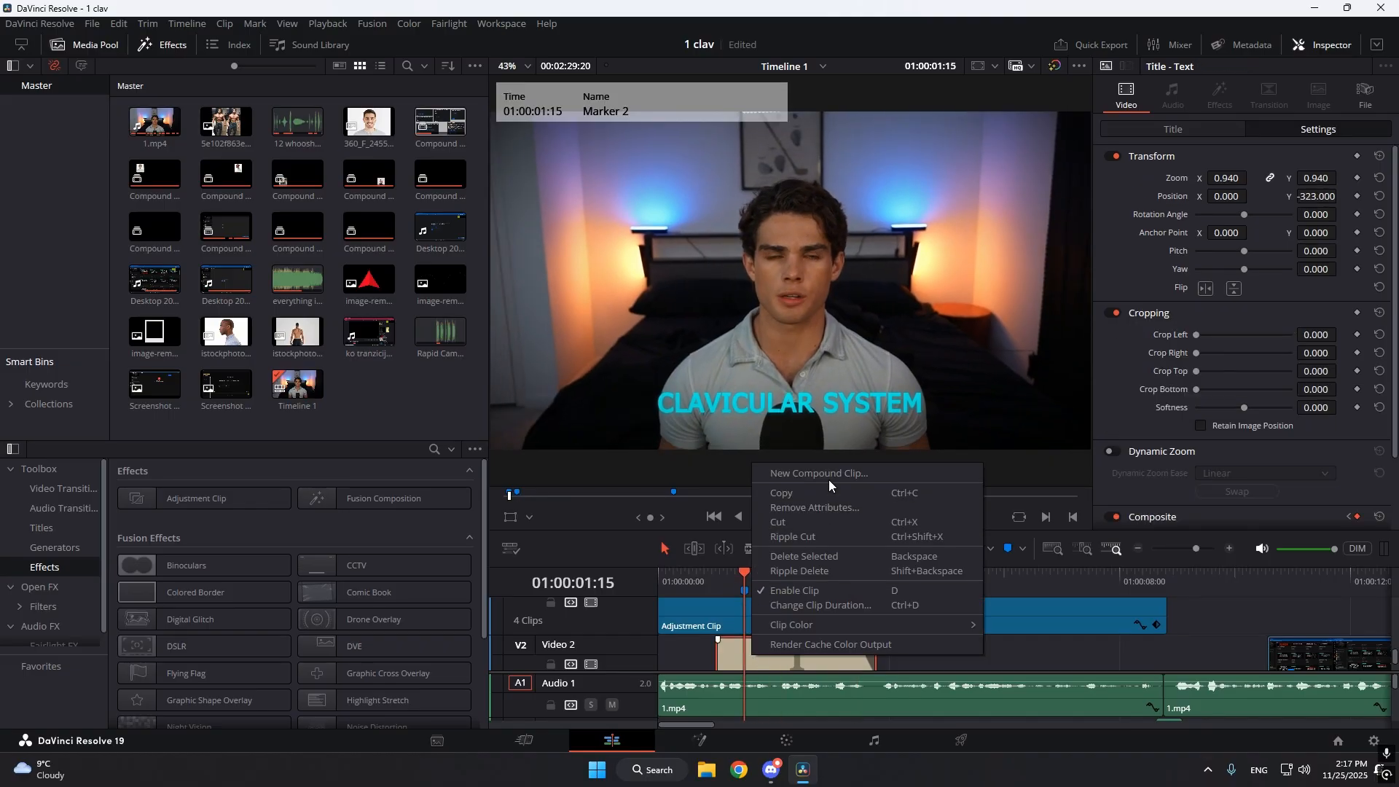
click(793, 479)
key(Return)
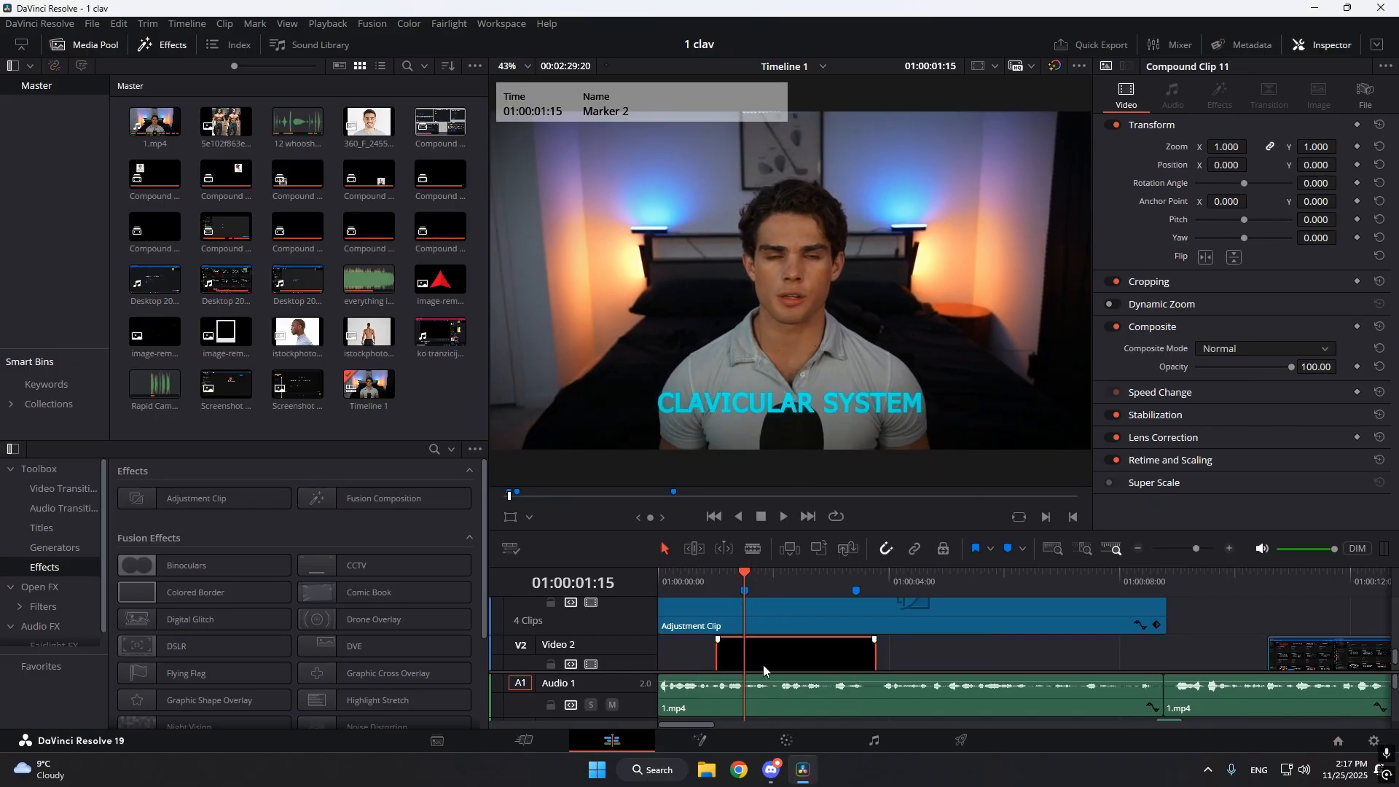
click(40, 586)
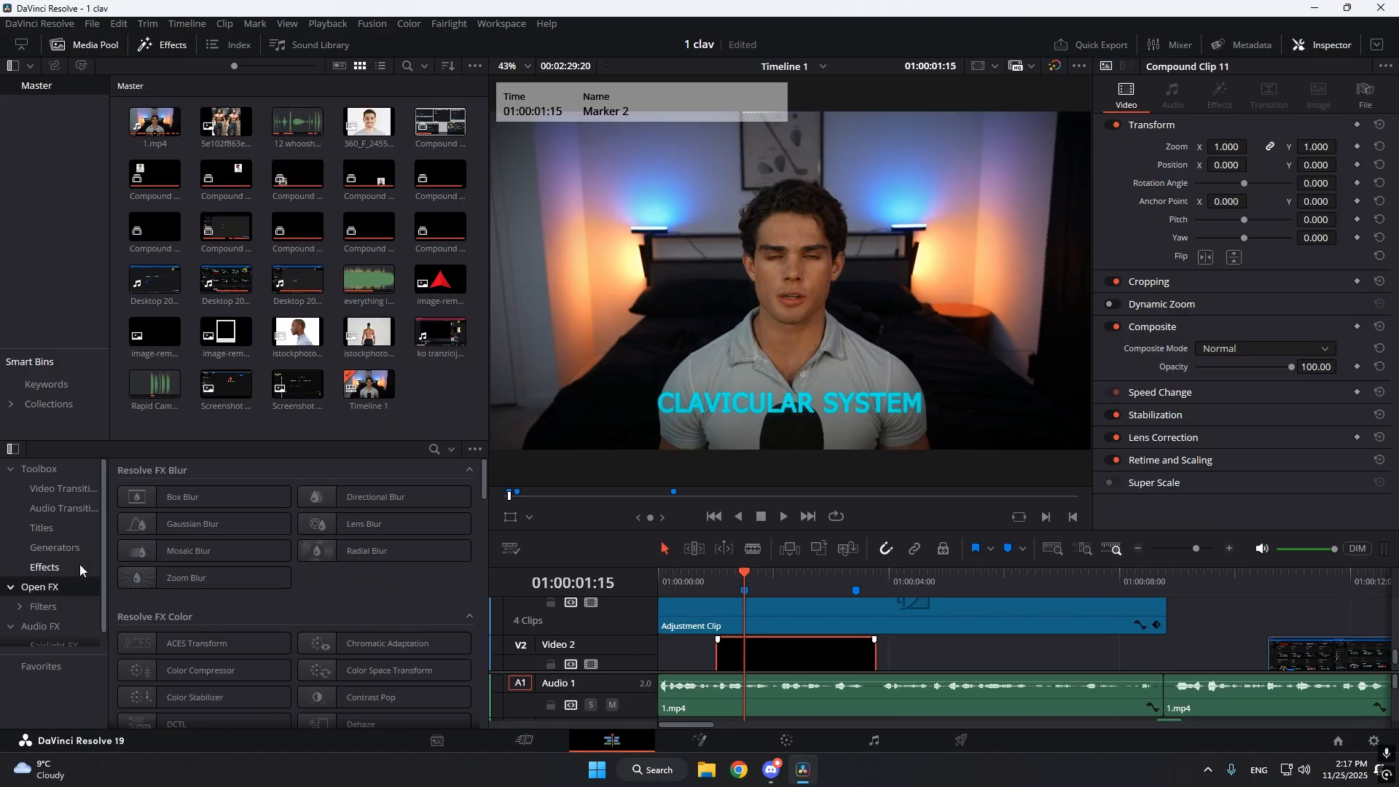
drag(192, 523, 802, 656)
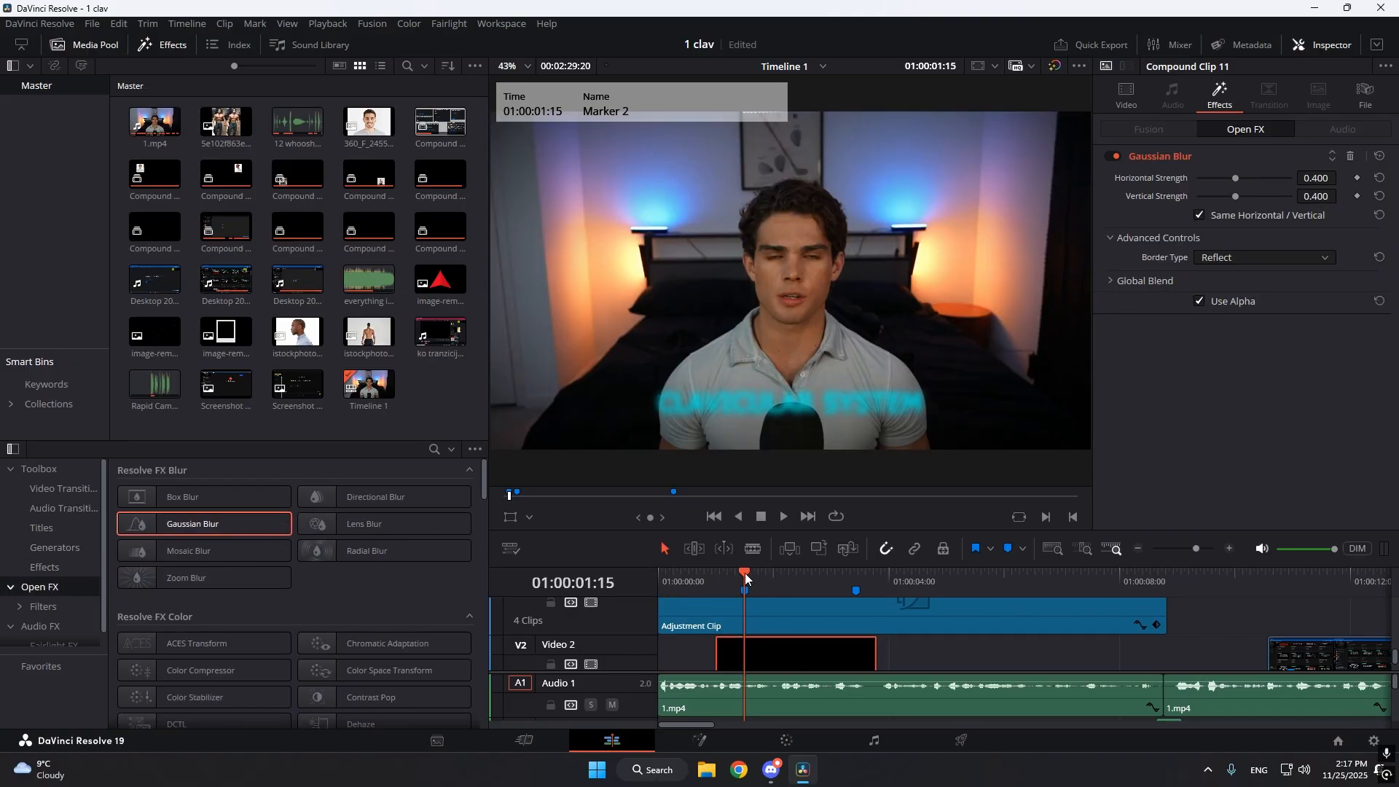
Keyframe the Gaussian Blur strength at 0.4 on the compound clip's first frame and 0 at the 01:00:01:15 marker.
drag(745, 572, 715, 580)
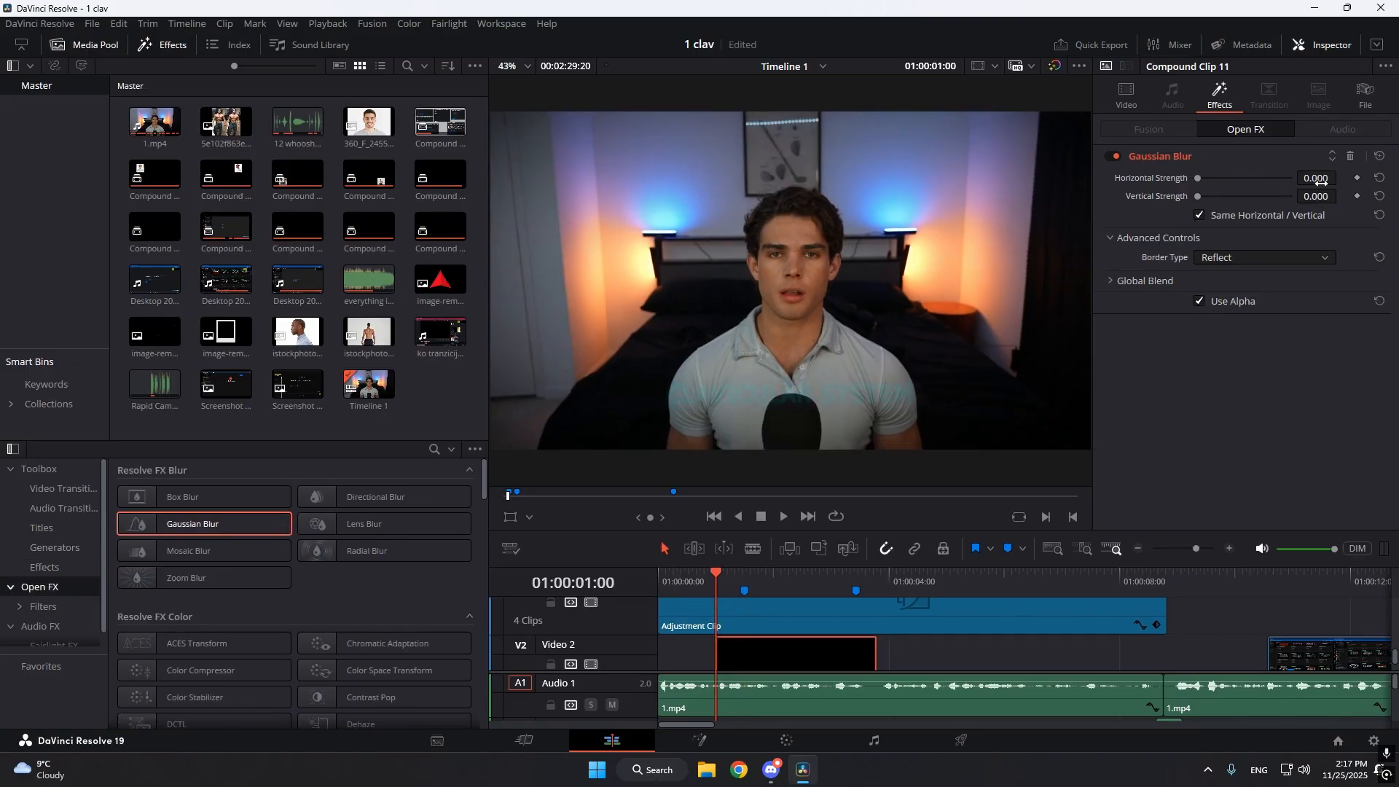
drag(1320, 182, 1381, 182)
click(752, 578)
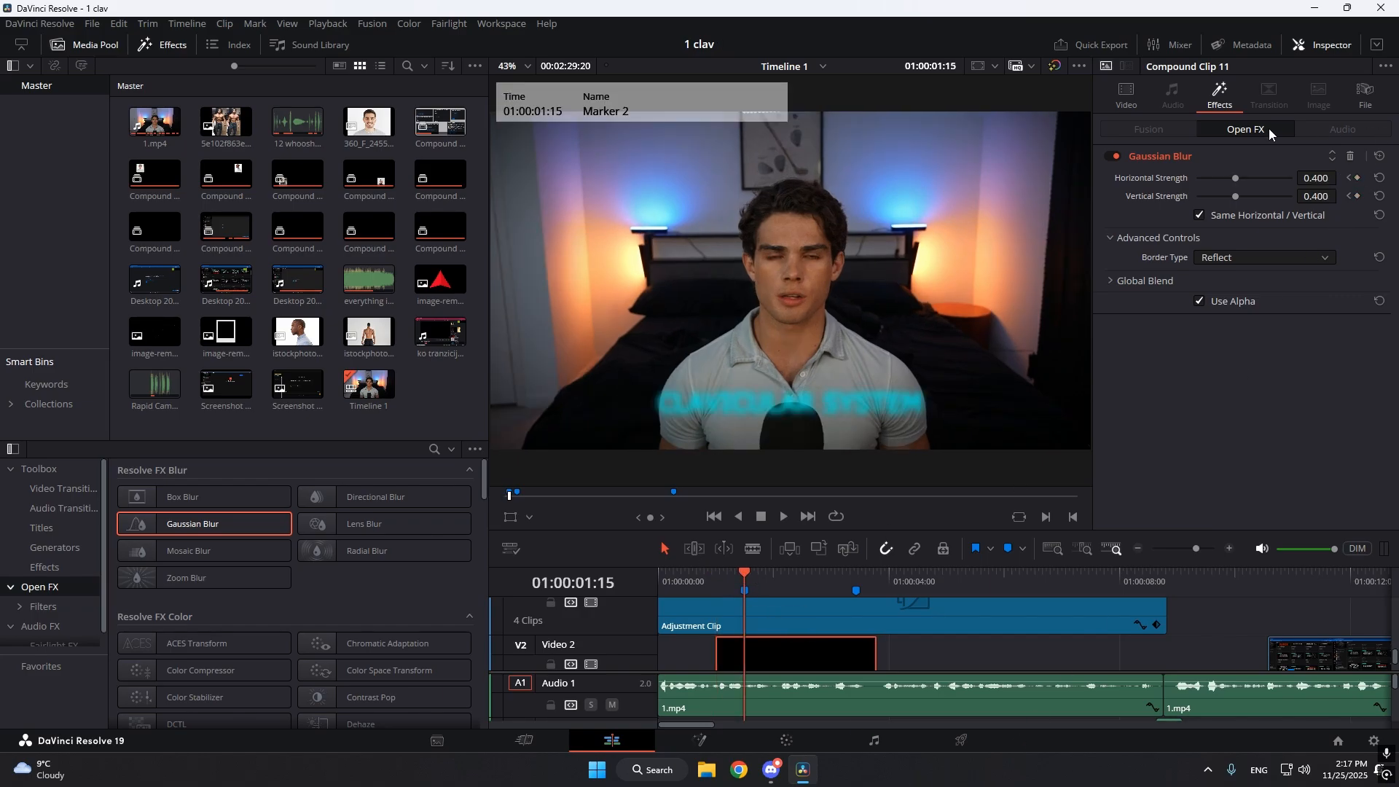
drag(1340, 178, 1323, 189)
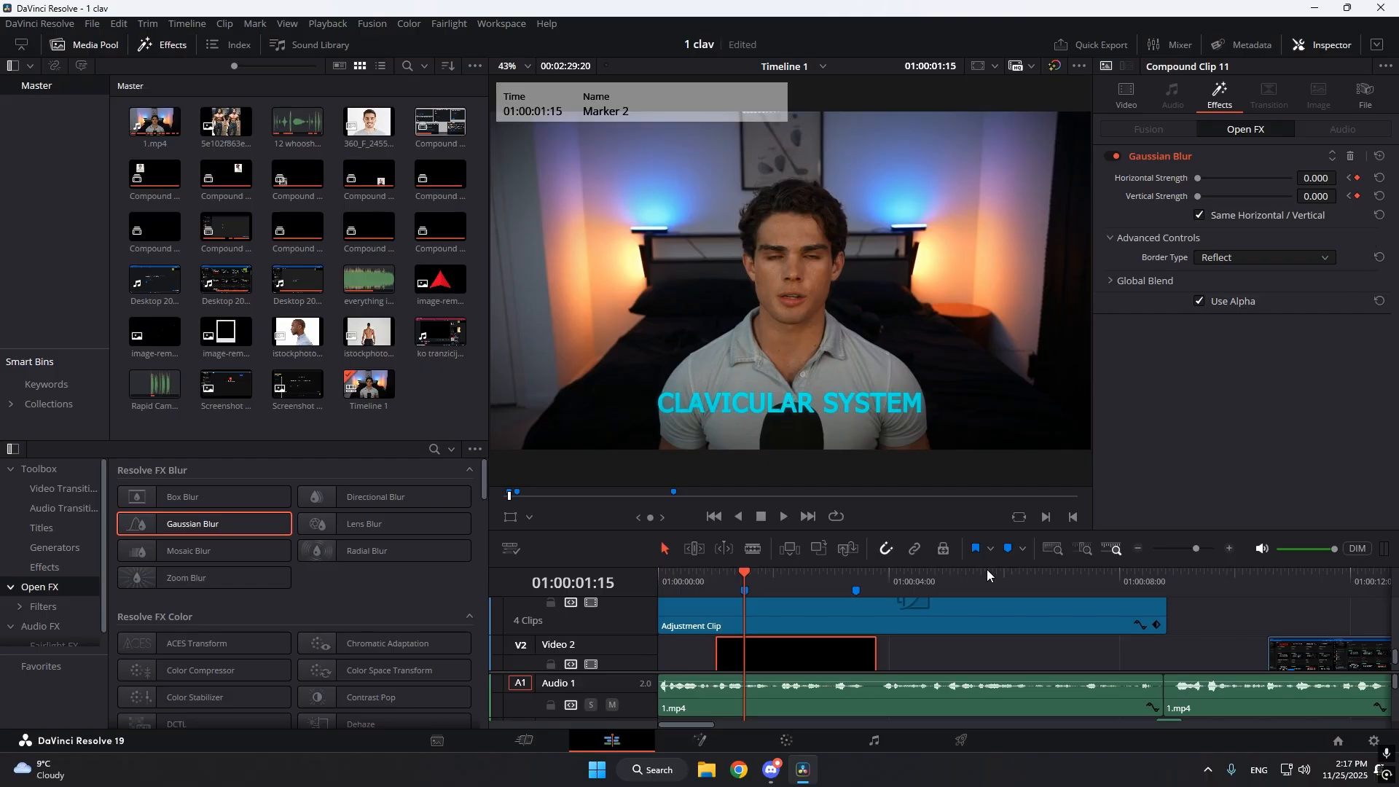
Keyframe the Gaussian Blur strength at 0 on the 01:00:03:13 marker and 0.4 at the compound clip's end.
click(850, 581)
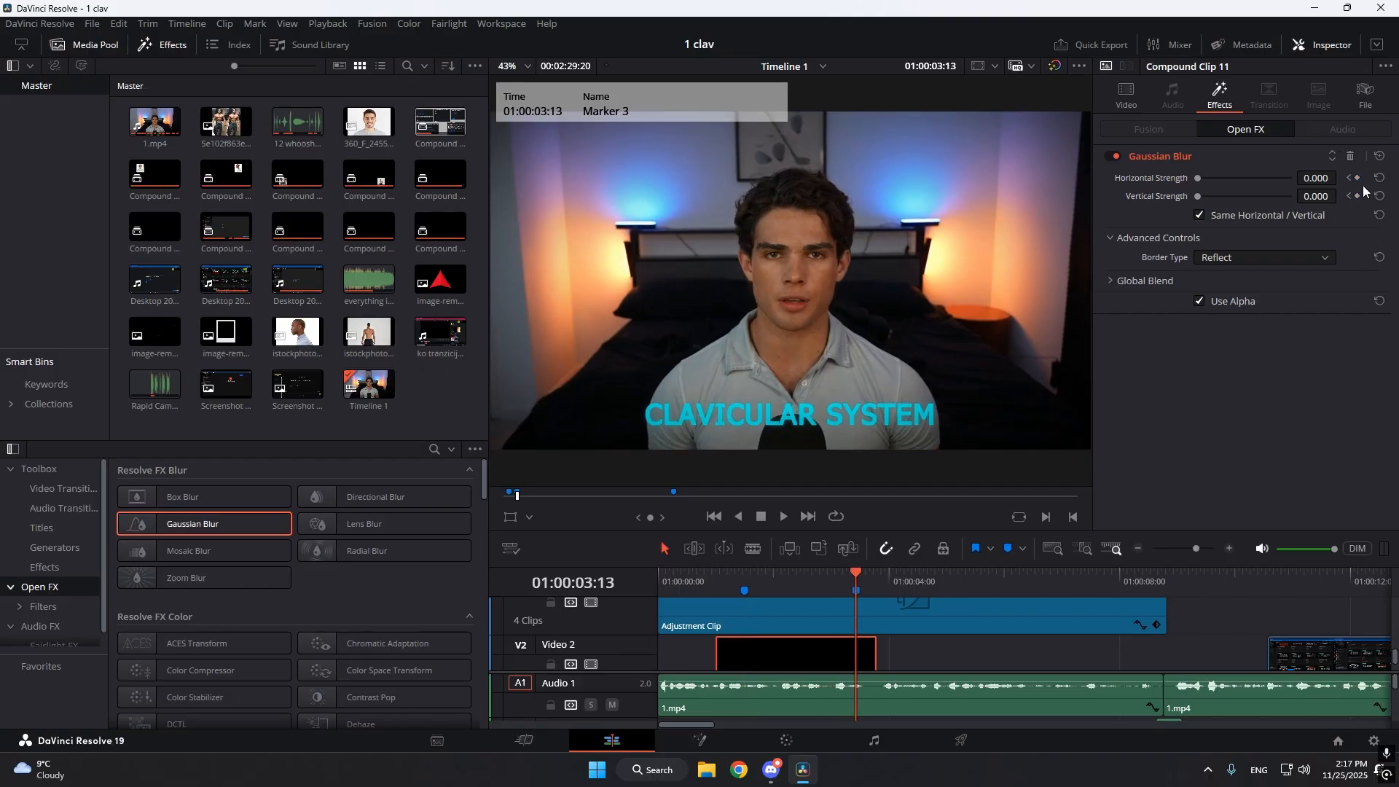
click(1358, 179)
click(876, 579)
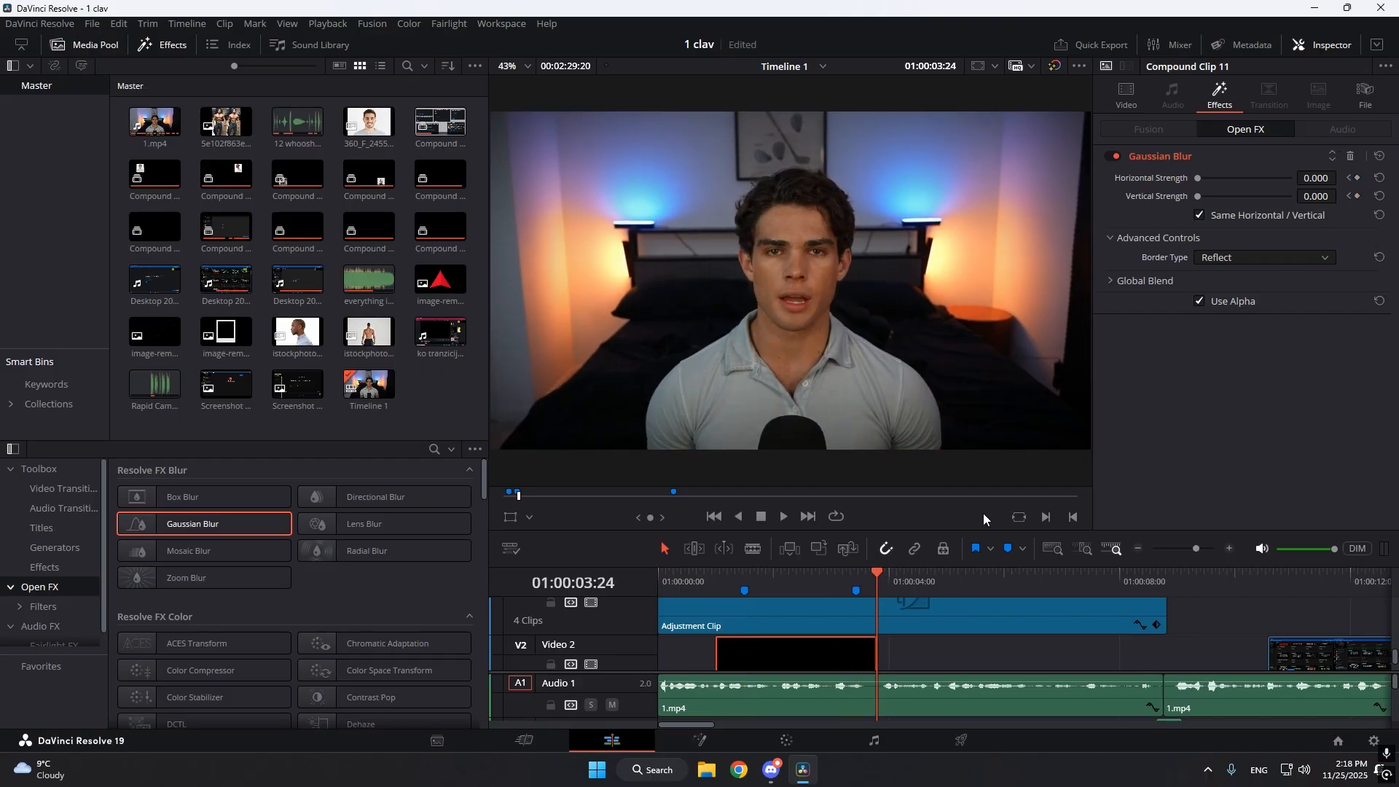
click(1316, 179)
text(0.4)
key(Return)
Play the timeline from its beginning through the title to check the blurred fade-in and fade-out.
click(947, 661)
key(Home)
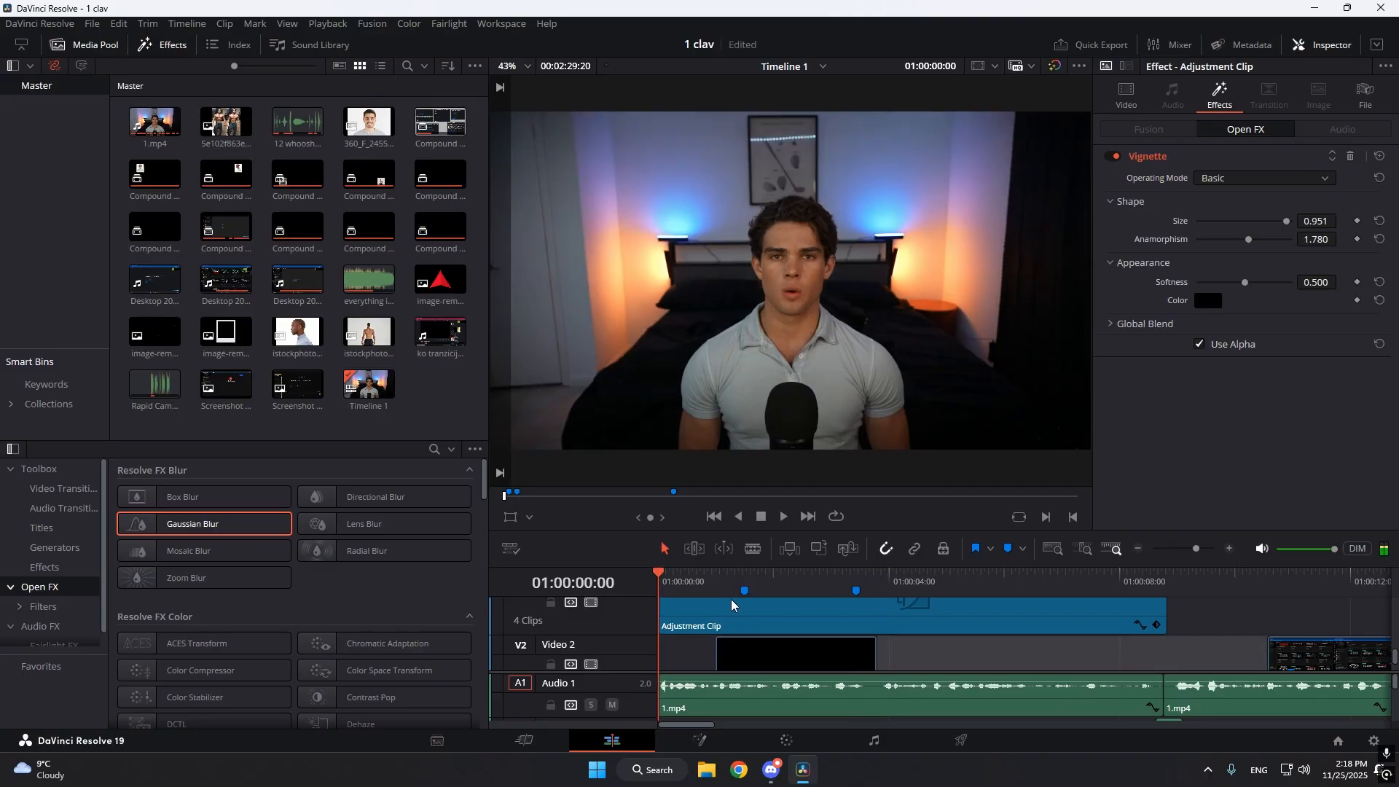
key(space)
drag(693, 583, 659, 594)
key(space)
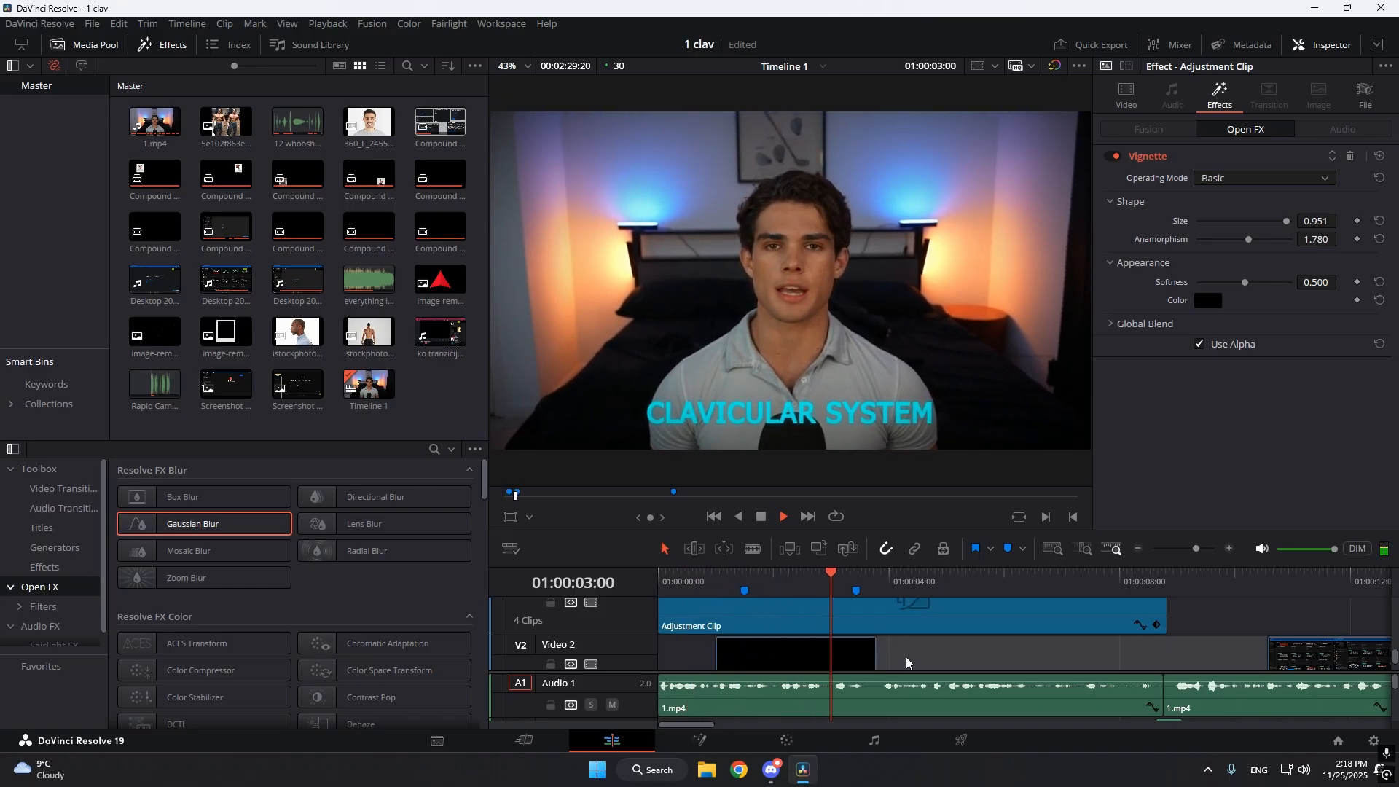
key(space)
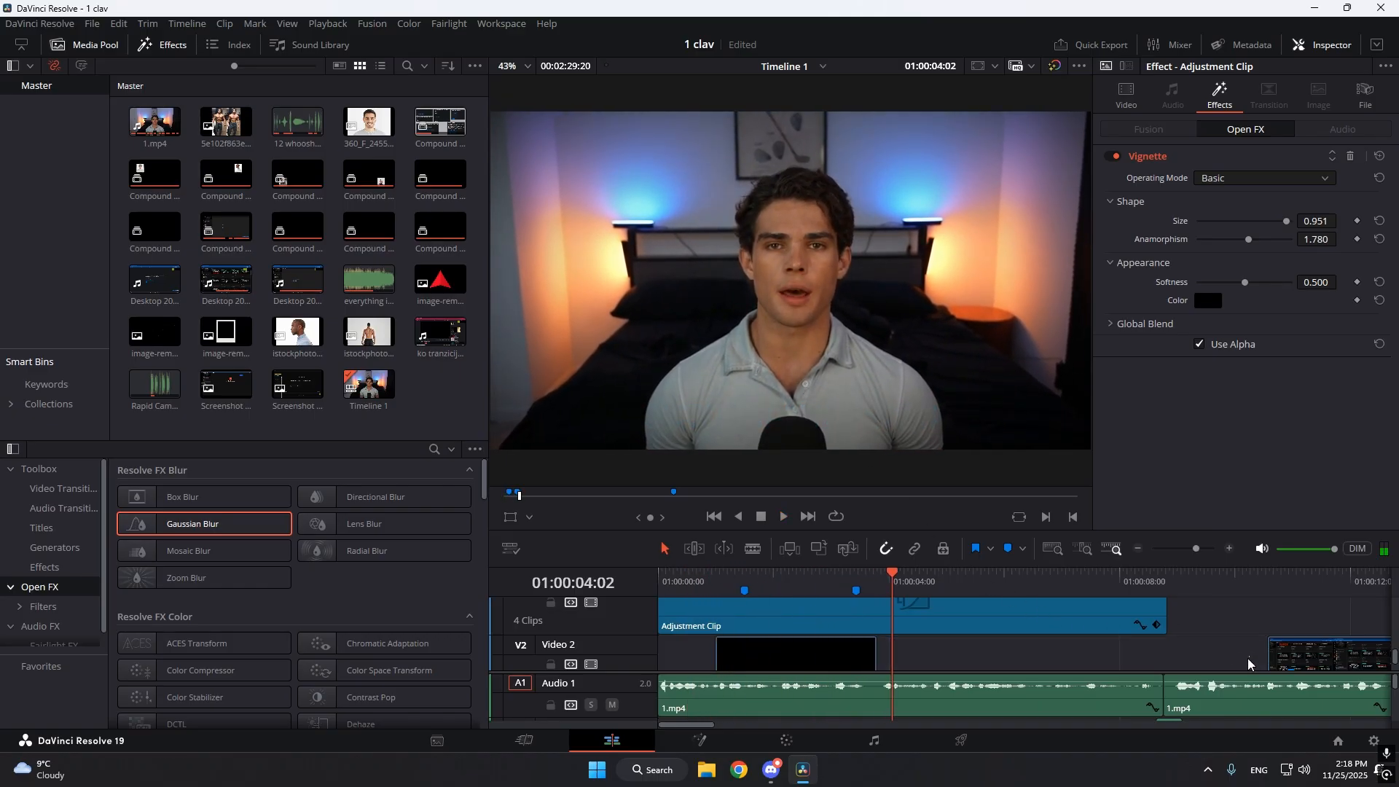
Play the entrance of the Desktop 2025.11.21 screen recording on Video 2 from its start at 01:00:10:17.
click(1186, 547)
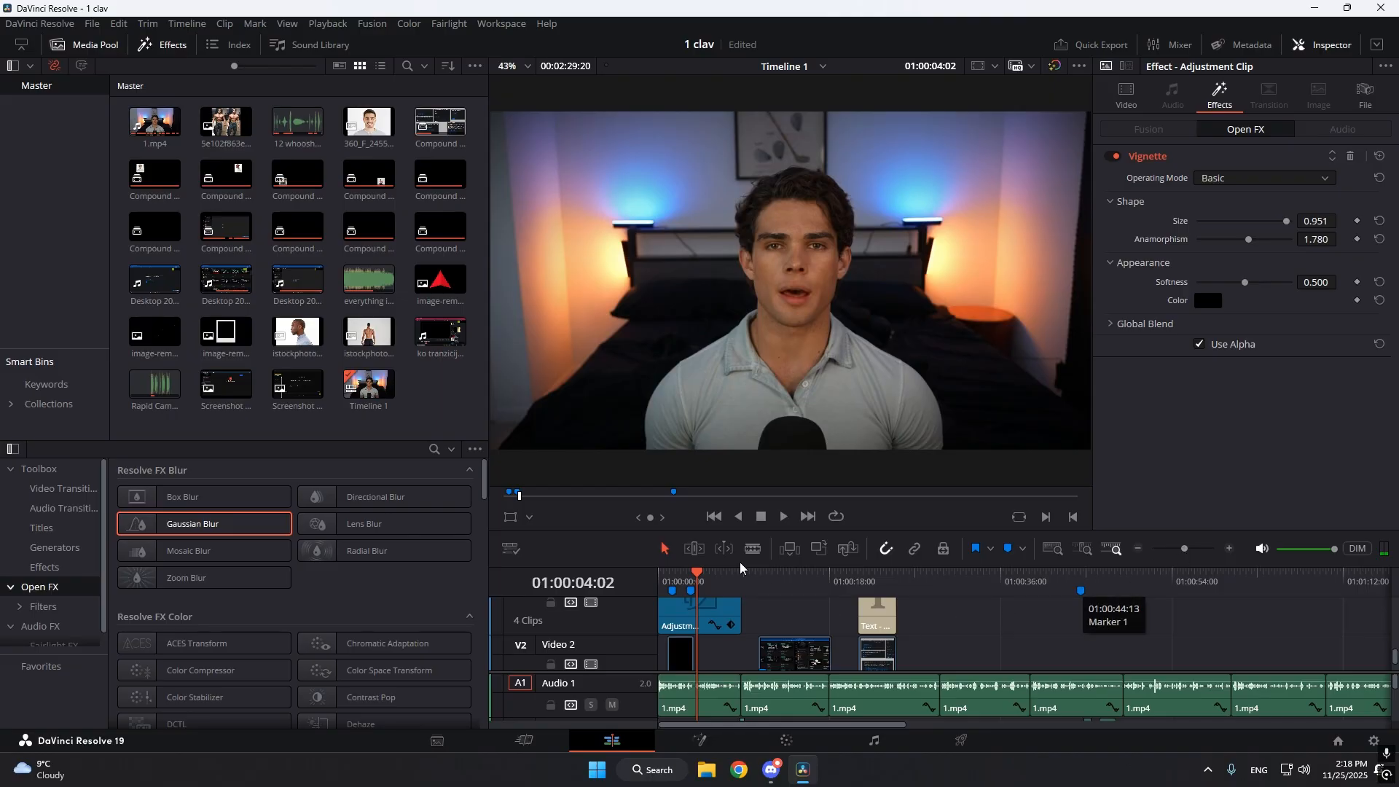
click(744, 582)
click(758, 583)
click(1196, 548)
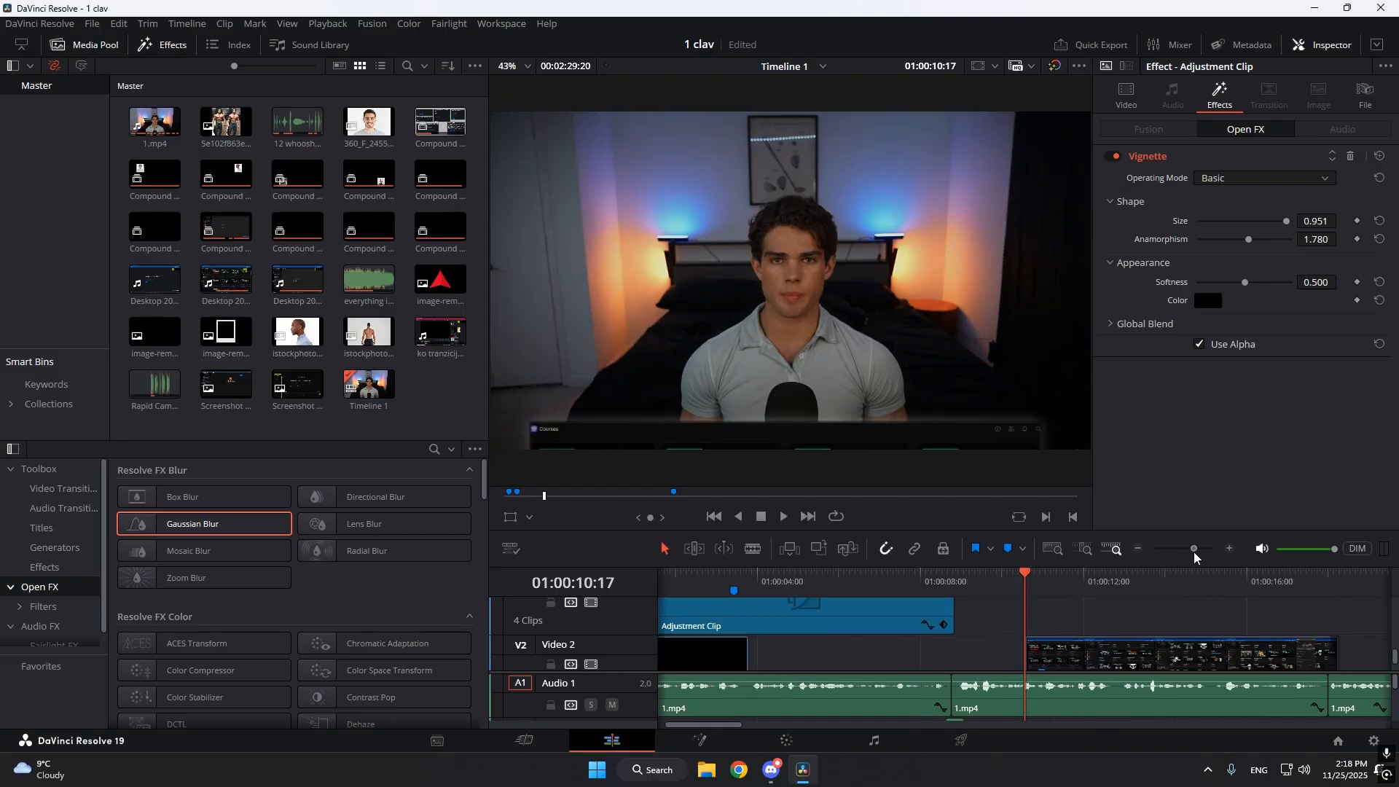
scroll(1082, 641, down, 2)
click(1069, 602)
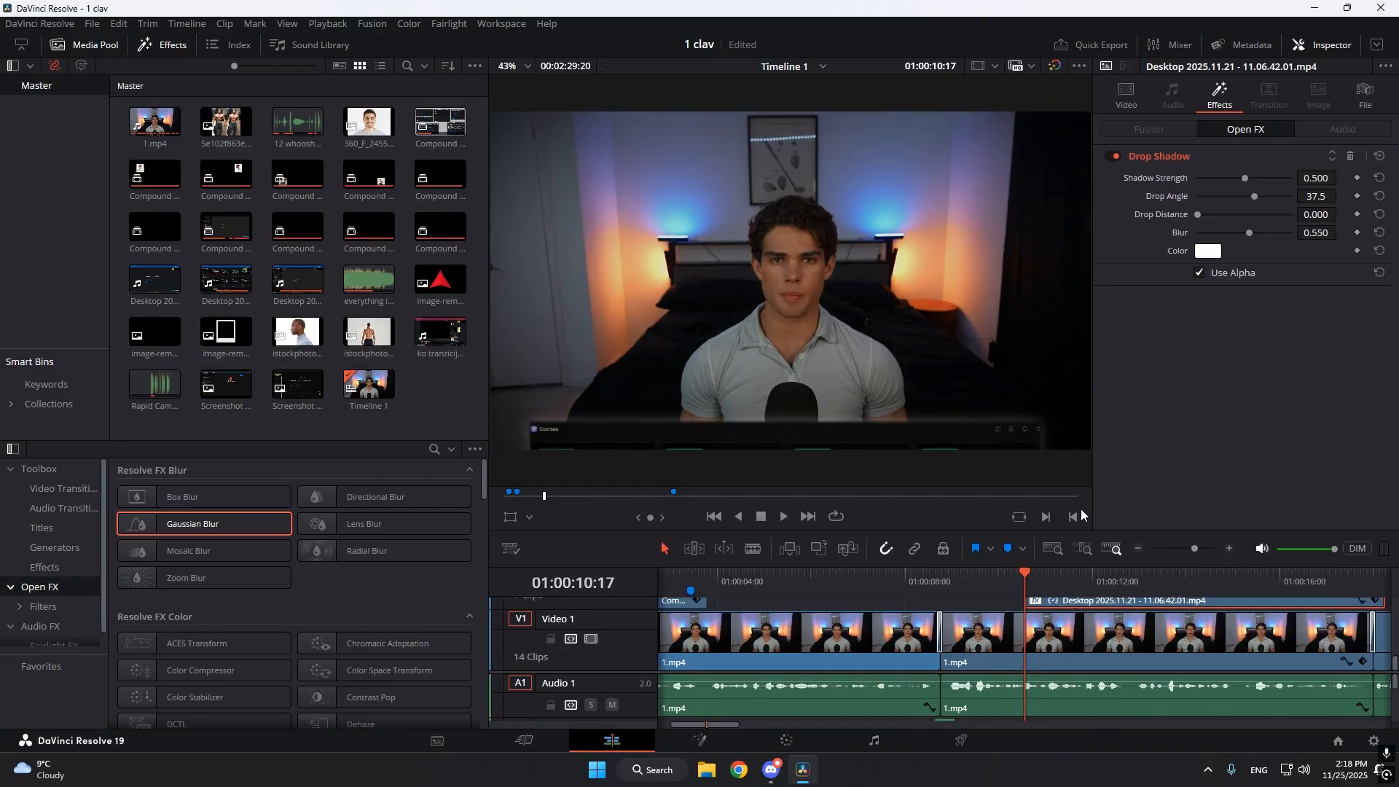
key(space)
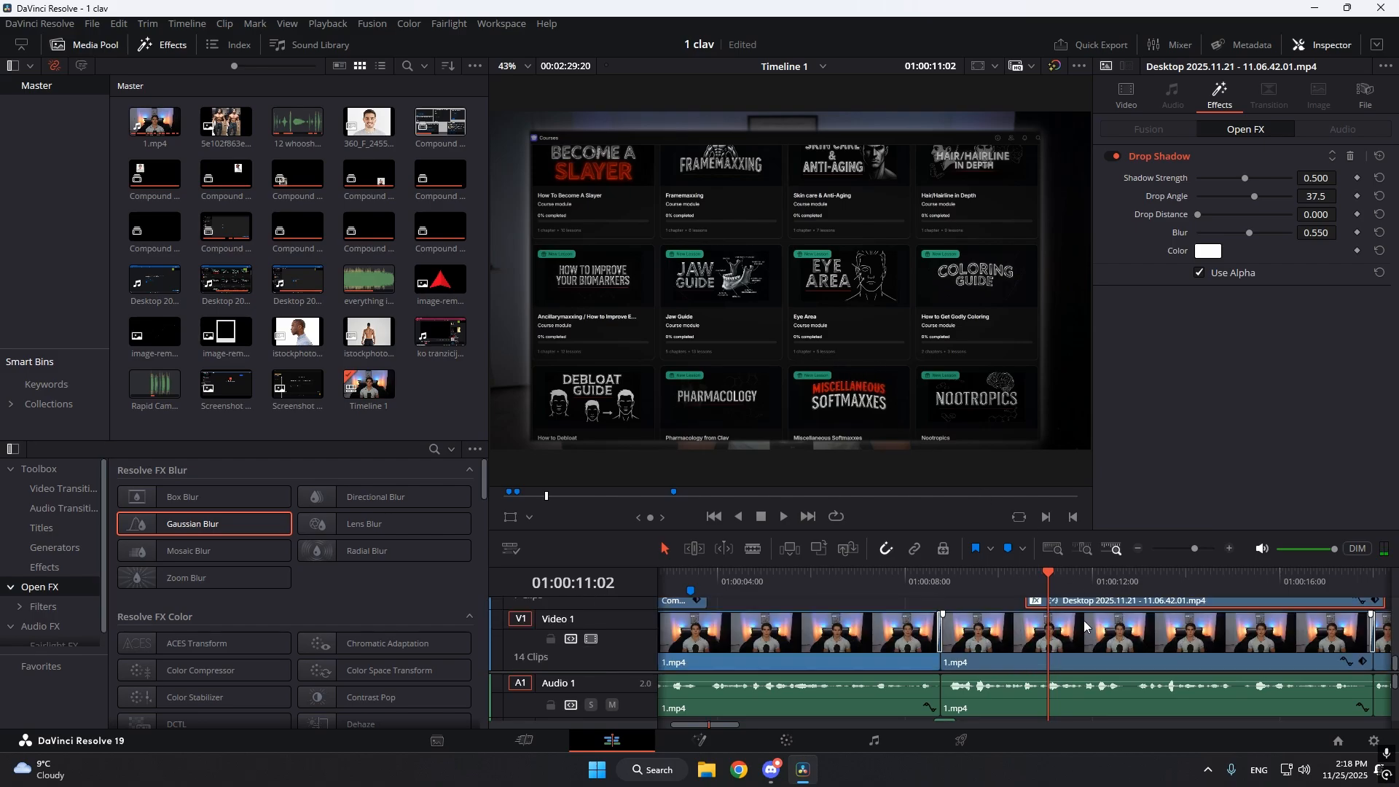
Examine the position keyframes that slide the Desktop 2025.11.21 screen recording into frame.
scroll(1021, 645, up, 4)
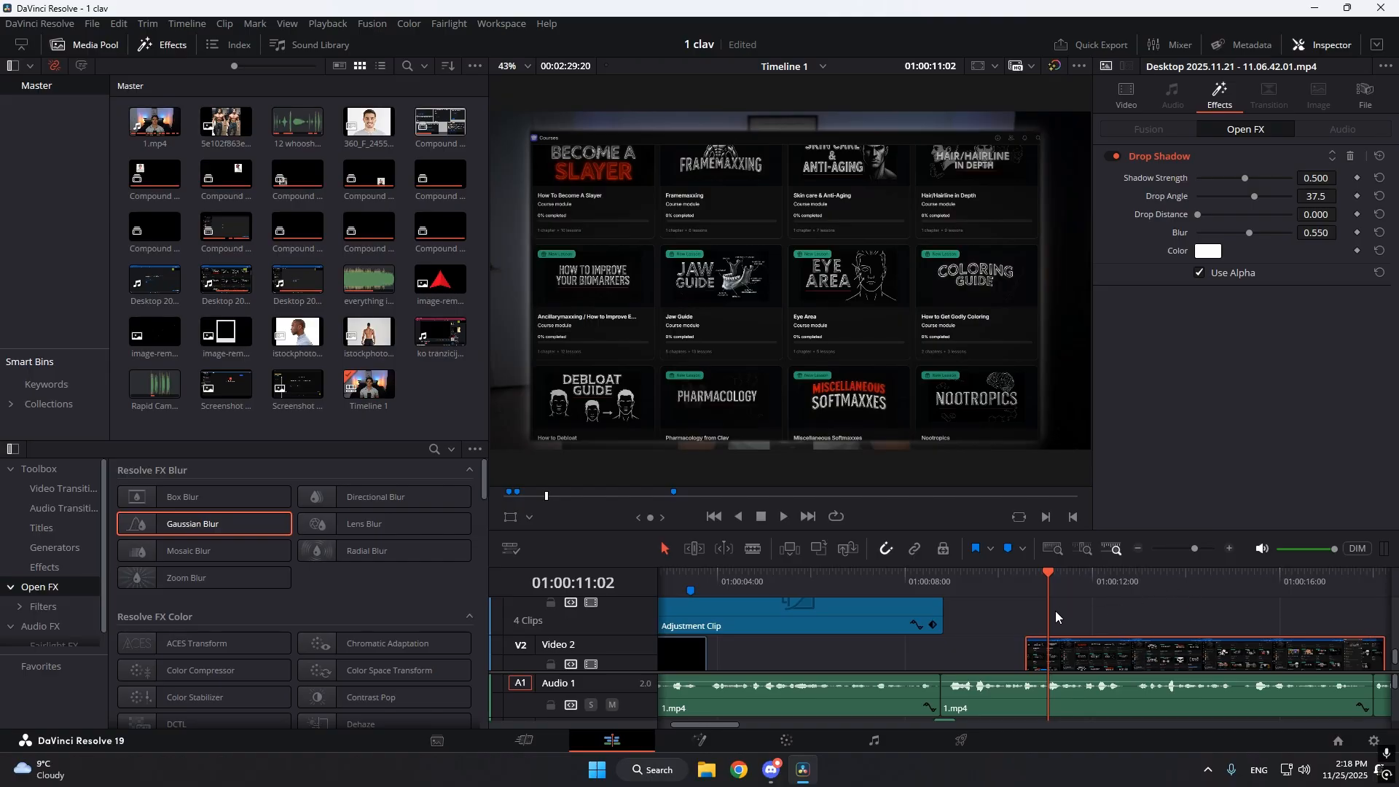
click(1024, 592)
click(1127, 102)
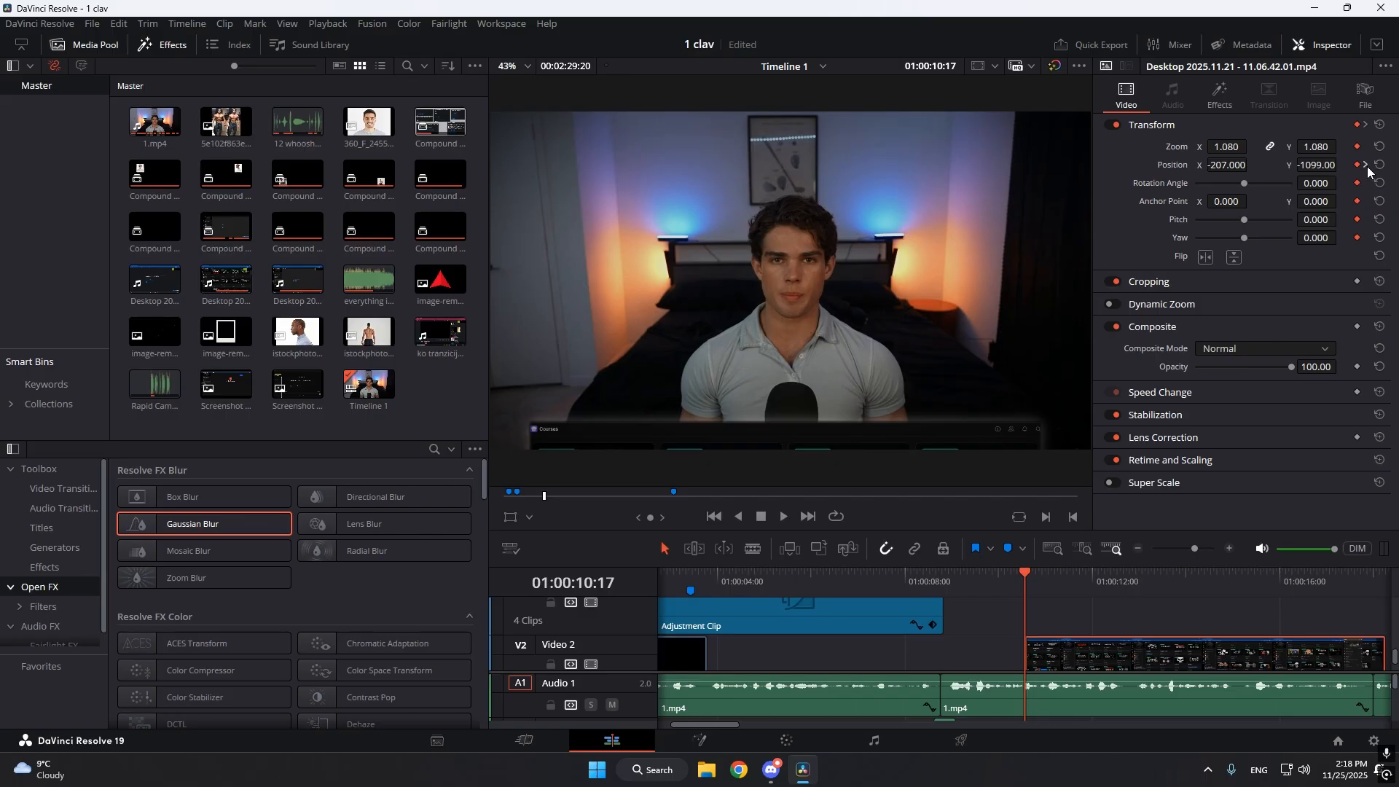
click(1365, 166)
Examine the opacity keyframes of the 1.mp4 clip beneath the screen recording and play back the dimming.
scroll(1118, 634, down, 3)
click(1071, 641)
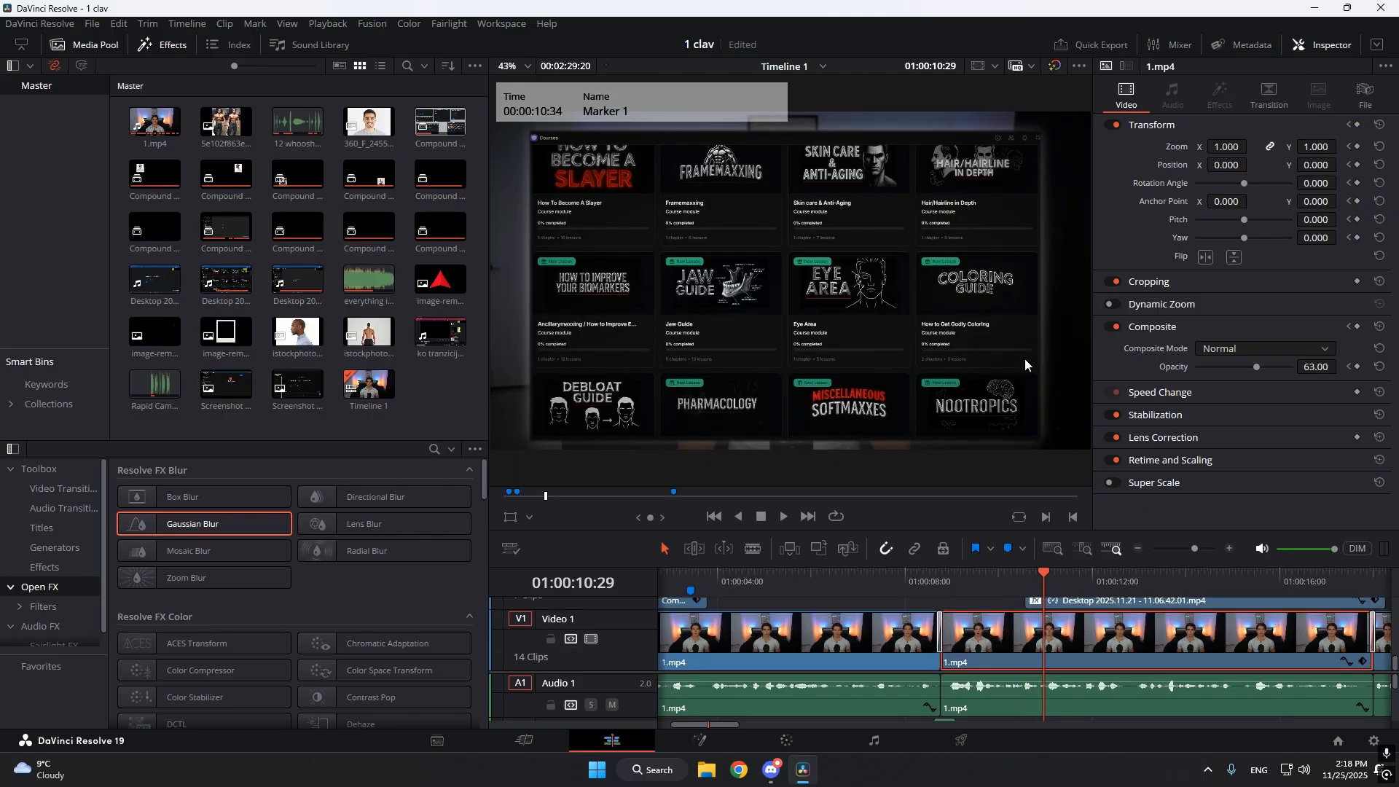
click(1023, 581)
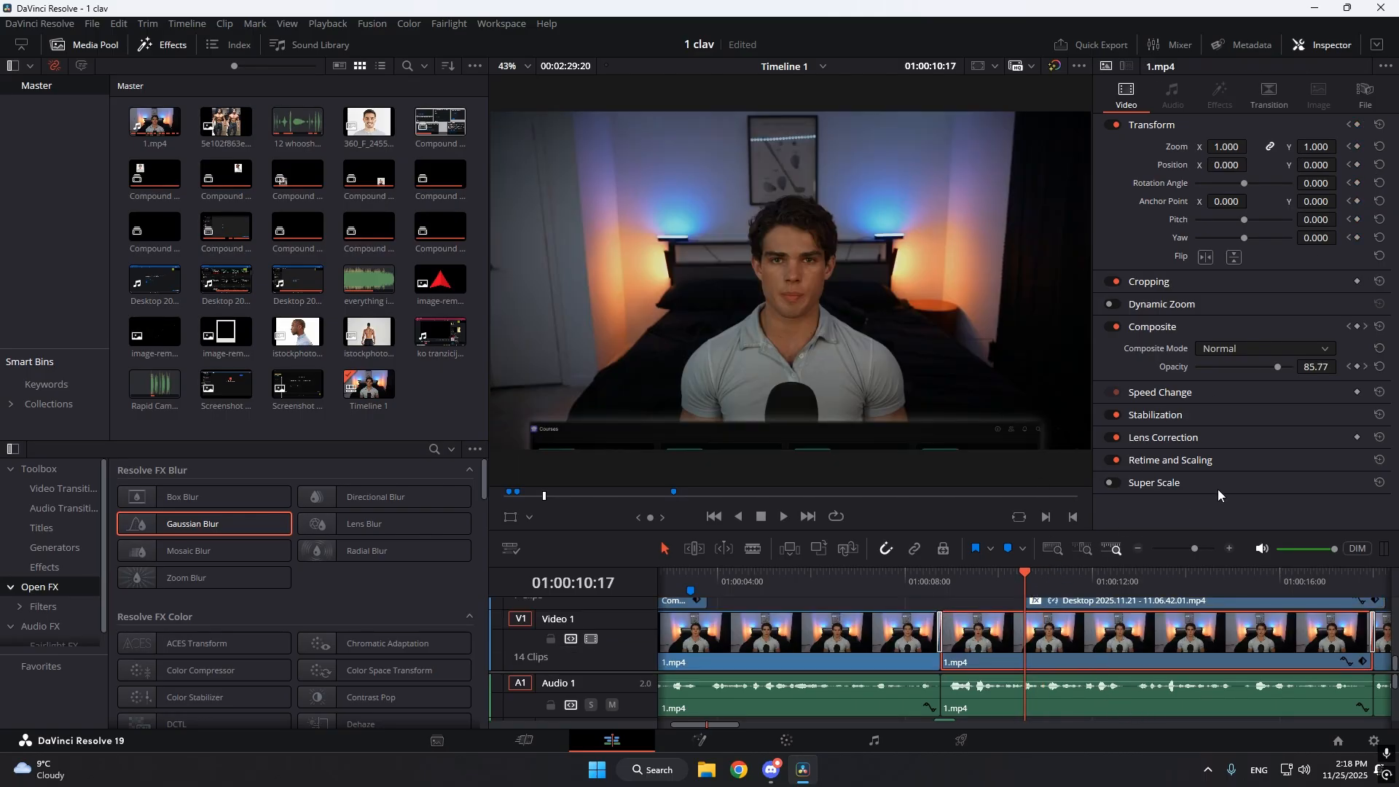
click(1364, 369)
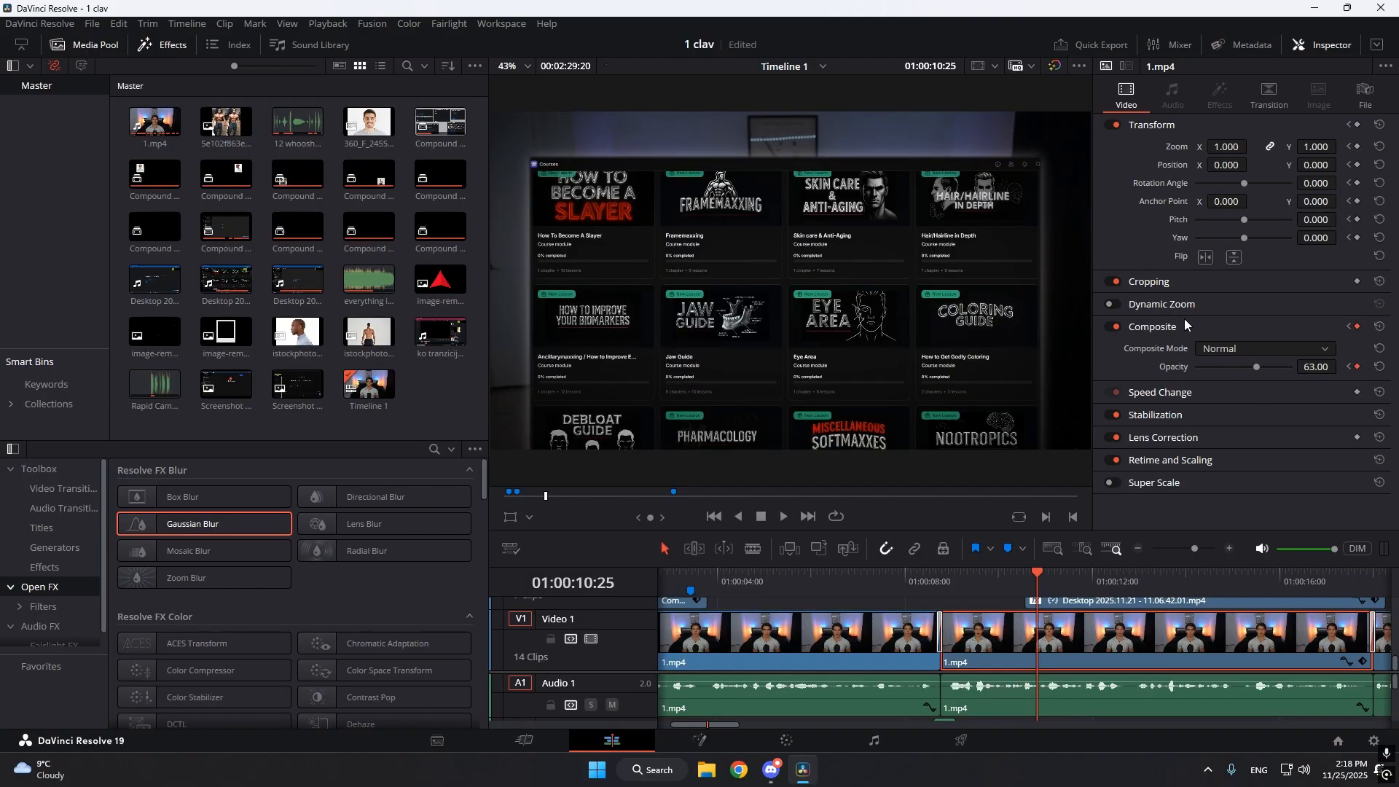
key(space)
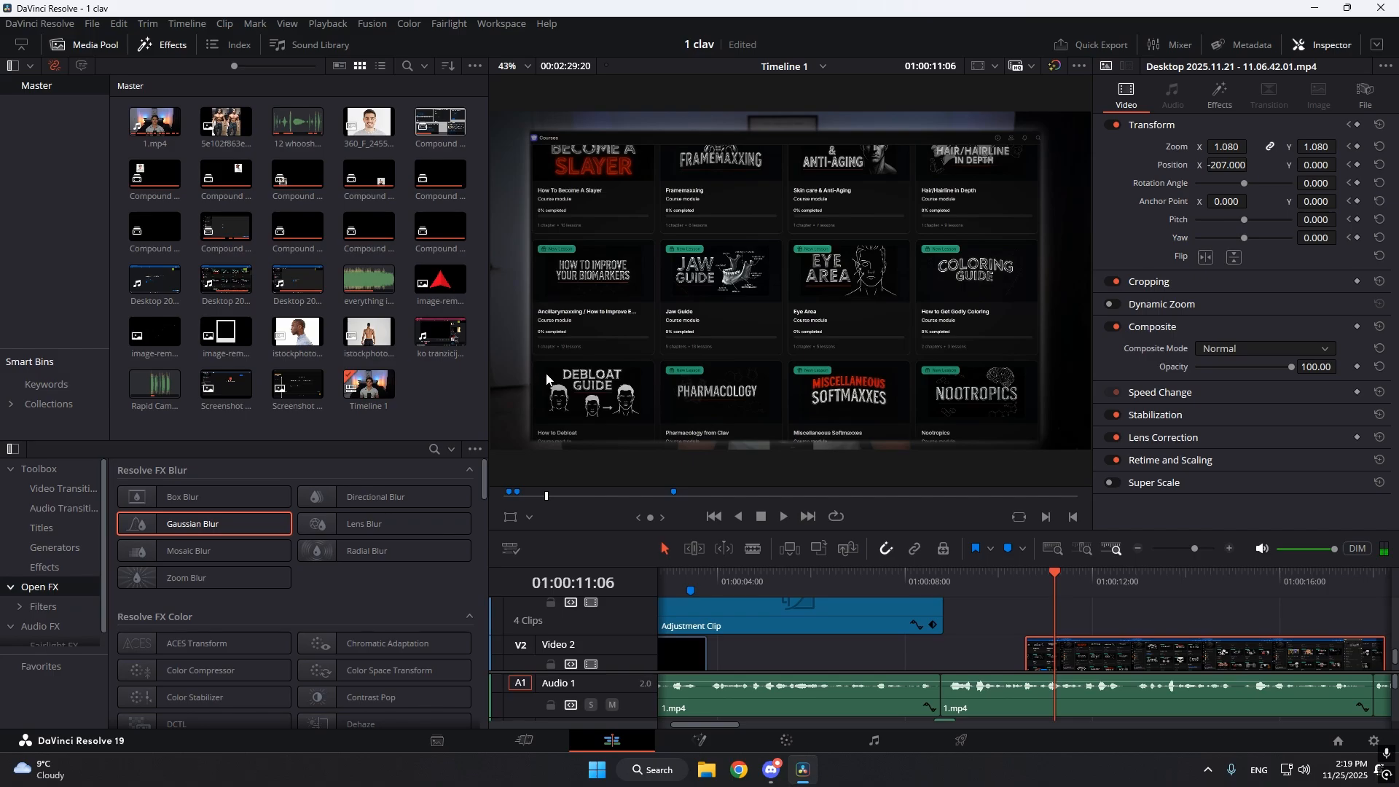
Try red #ff0004 as the Drop Shadow color on the Desktop 2025.11.21 screen recording and restore it to white.
click(1219, 95)
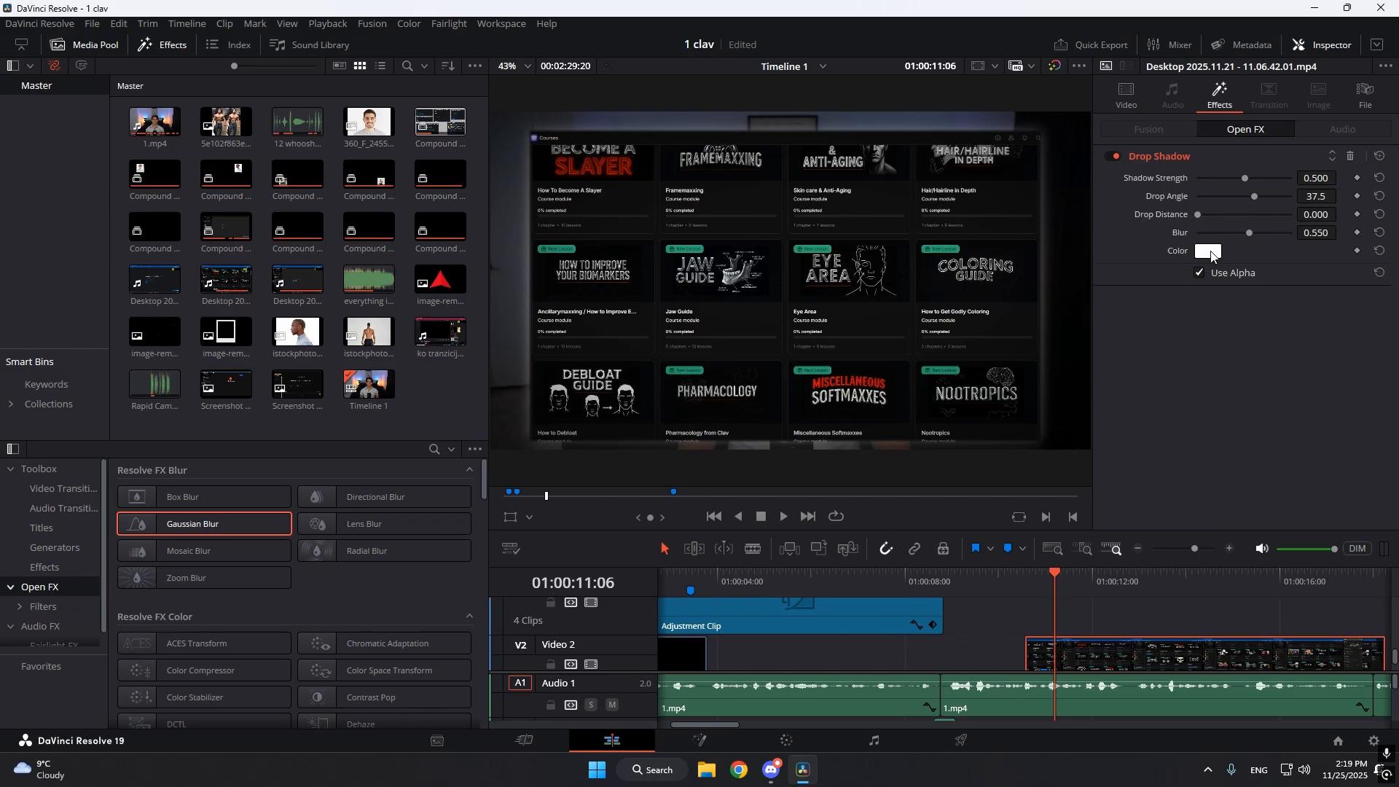
click(1208, 251)
drag(831, 225, 410, 175)
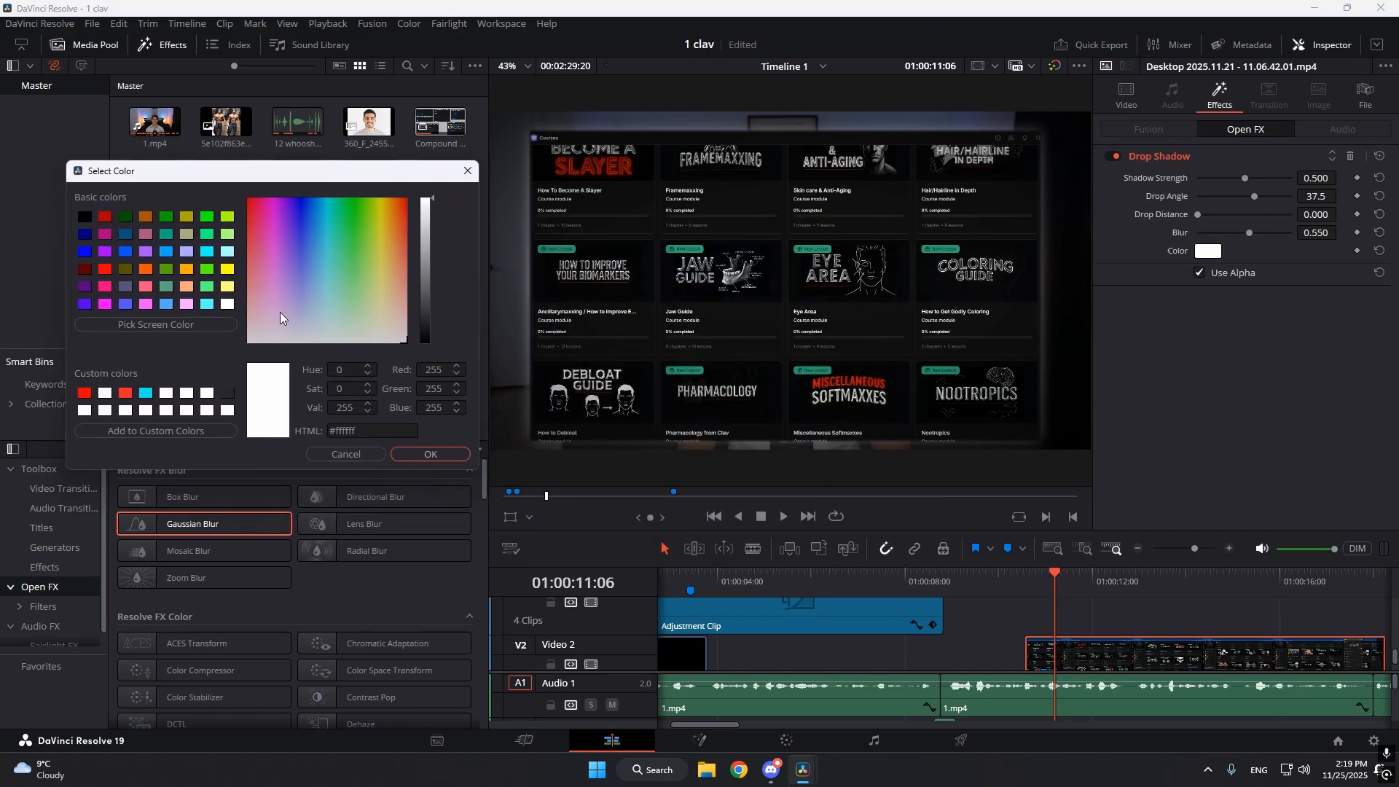
click(84, 393)
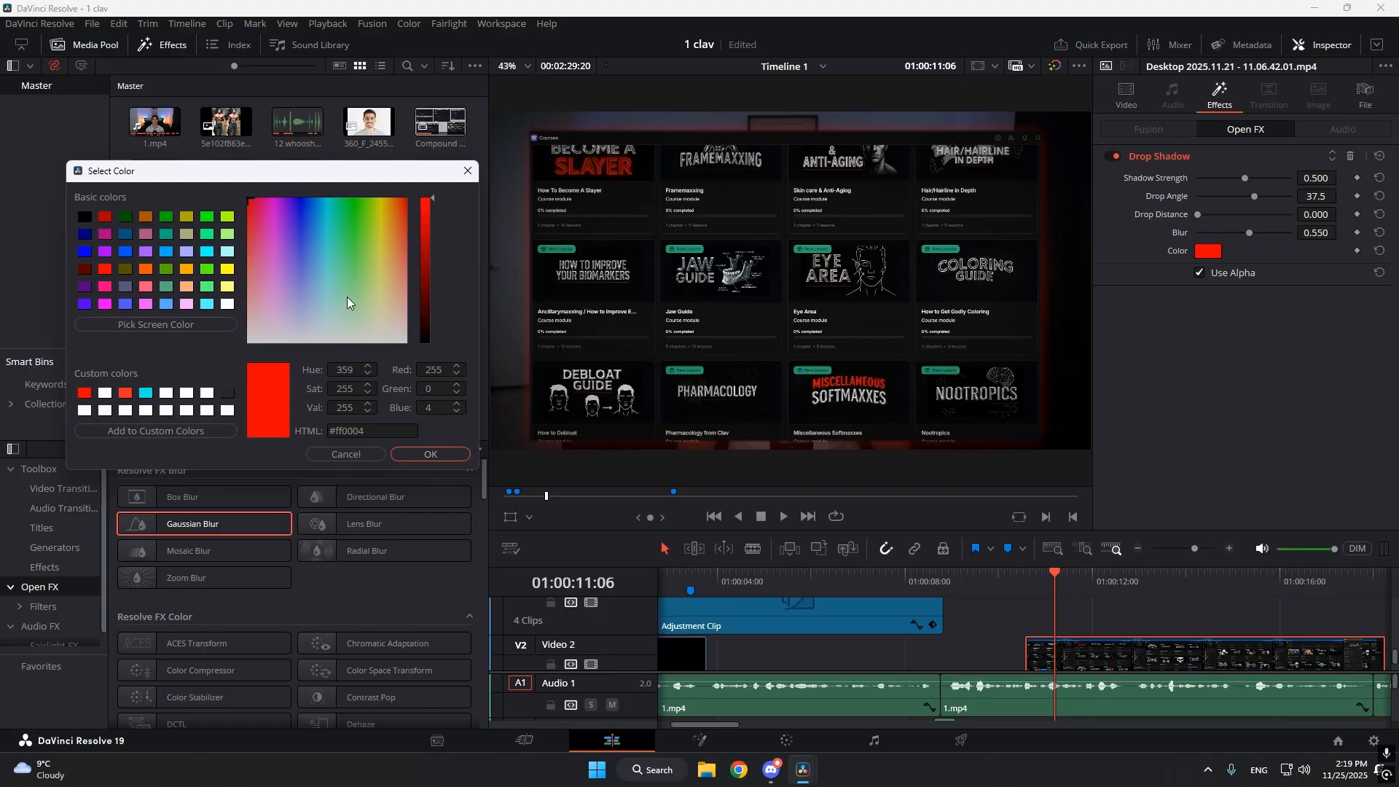
click(339, 340)
click(452, 454)
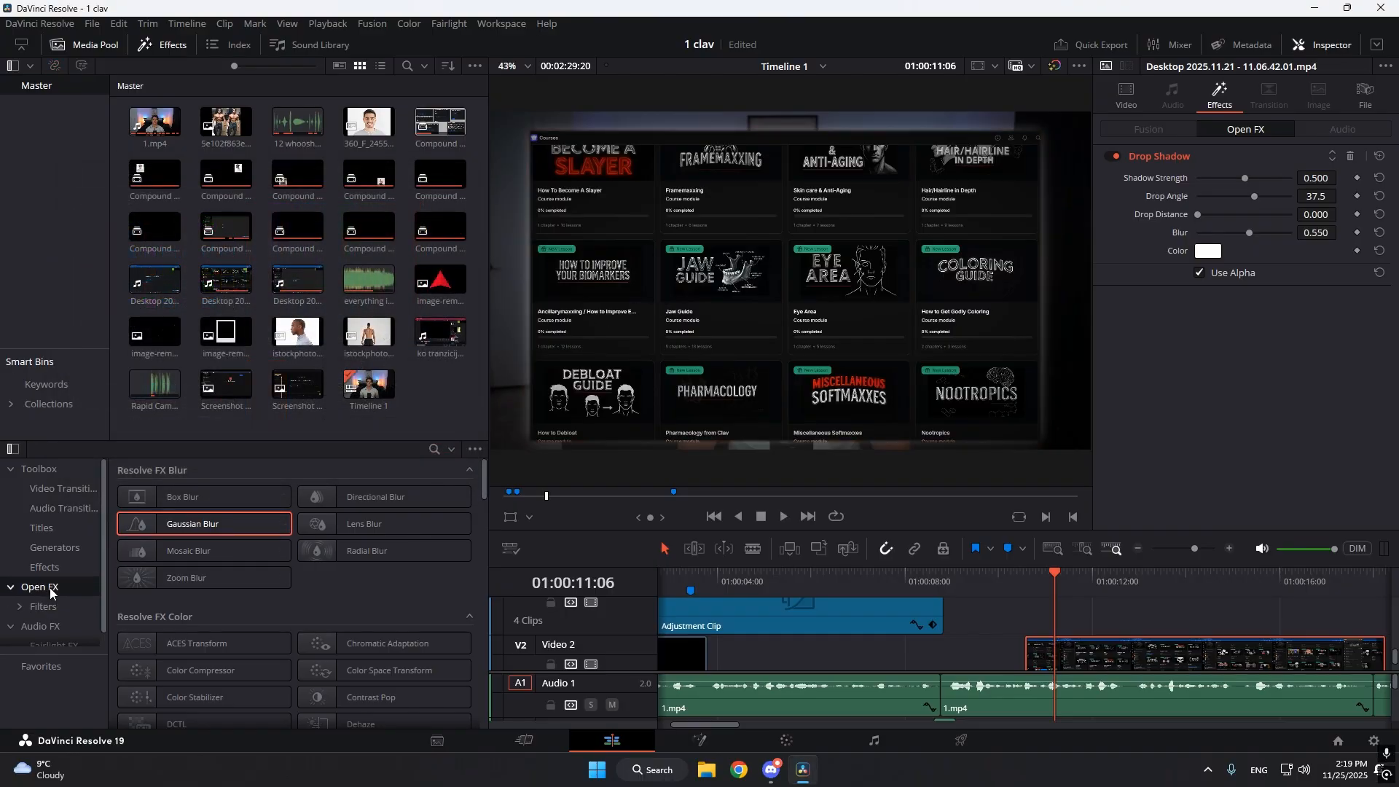
Search the effects for "drop", apply a second Drop Shadow to the screen recording on Video 2, and remove that duplicate.
click(434, 448)
text(drop)
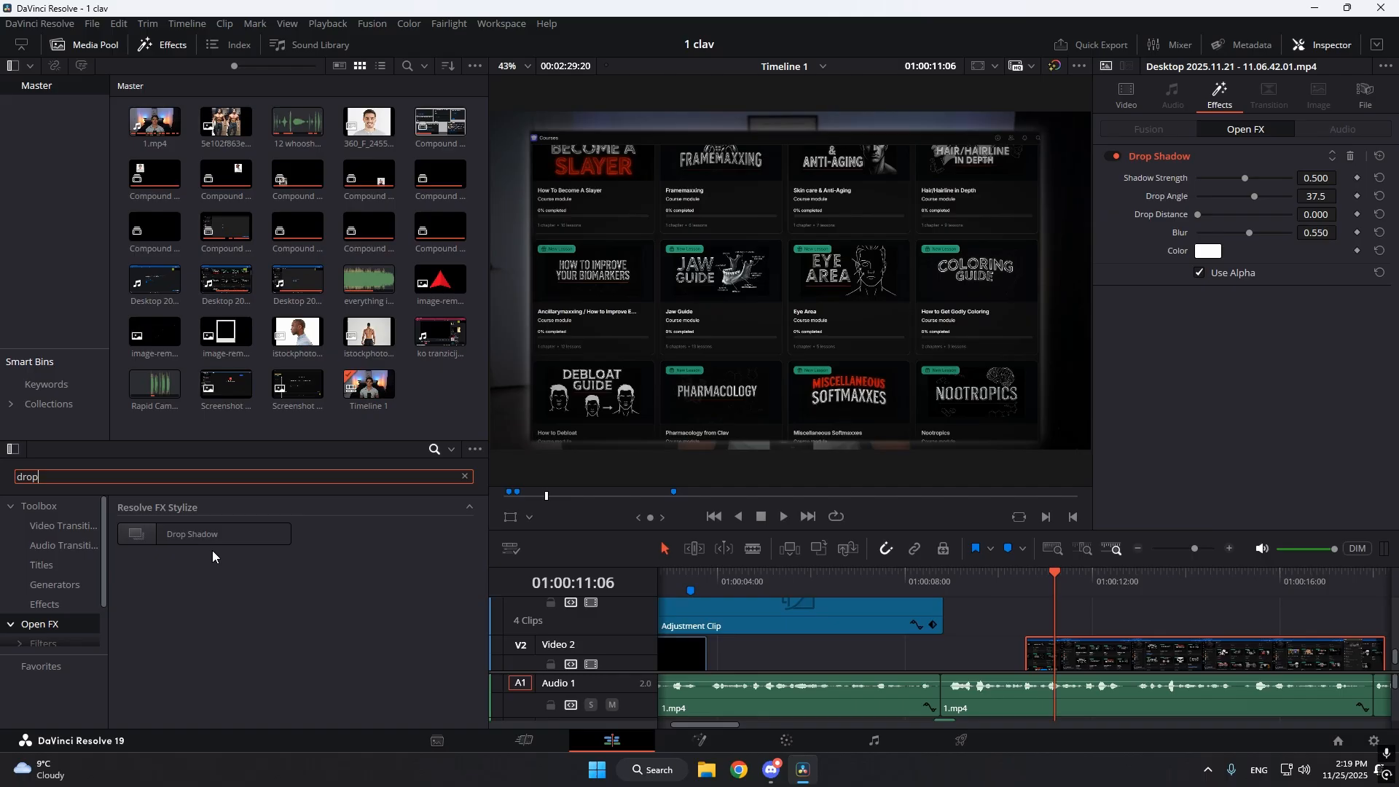
drag(204, 534, 1092, 653)
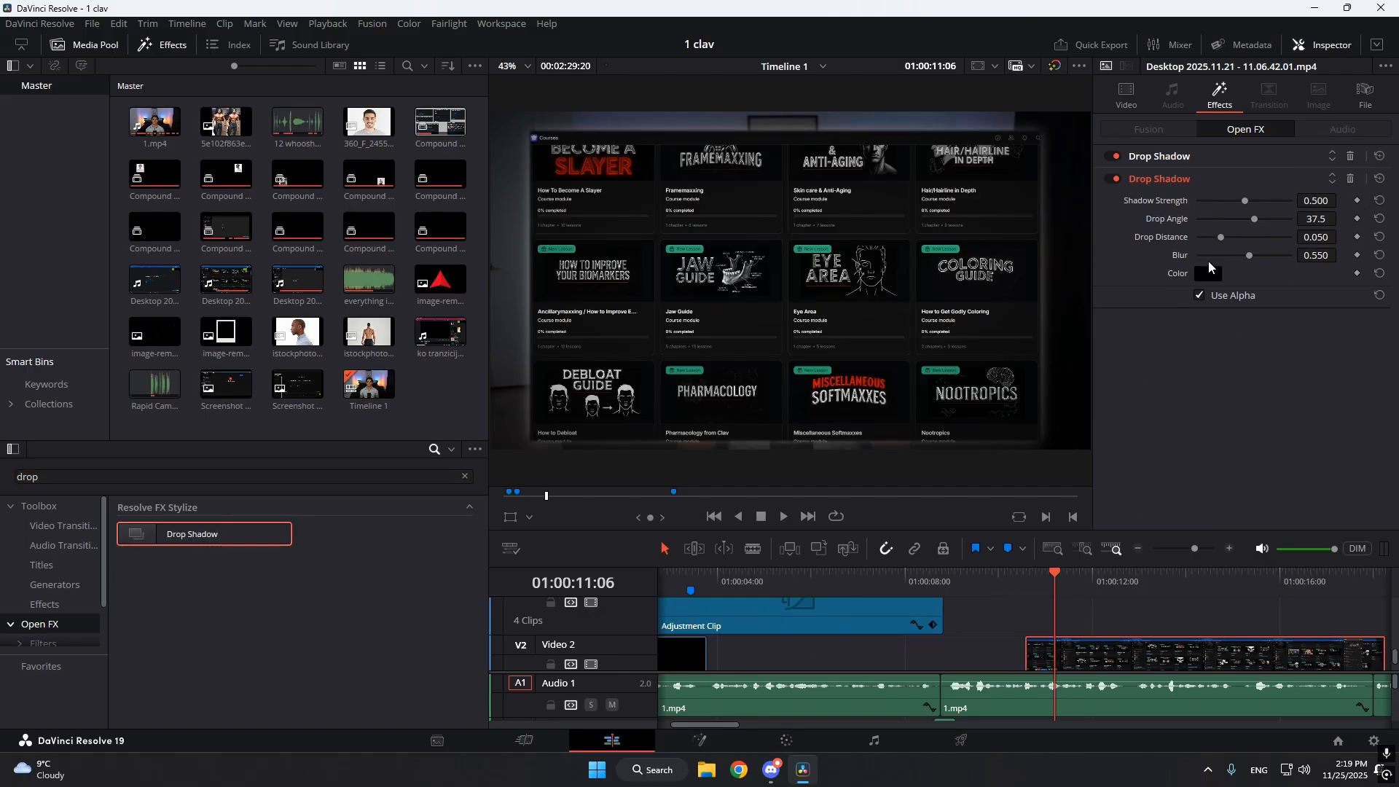
click(1350, 178)
Enlarge the timeline area and open the screen recording's keyframe curve editor with the playhead at 01:00:10:17.
drag(1058, 606, 1042, 606)
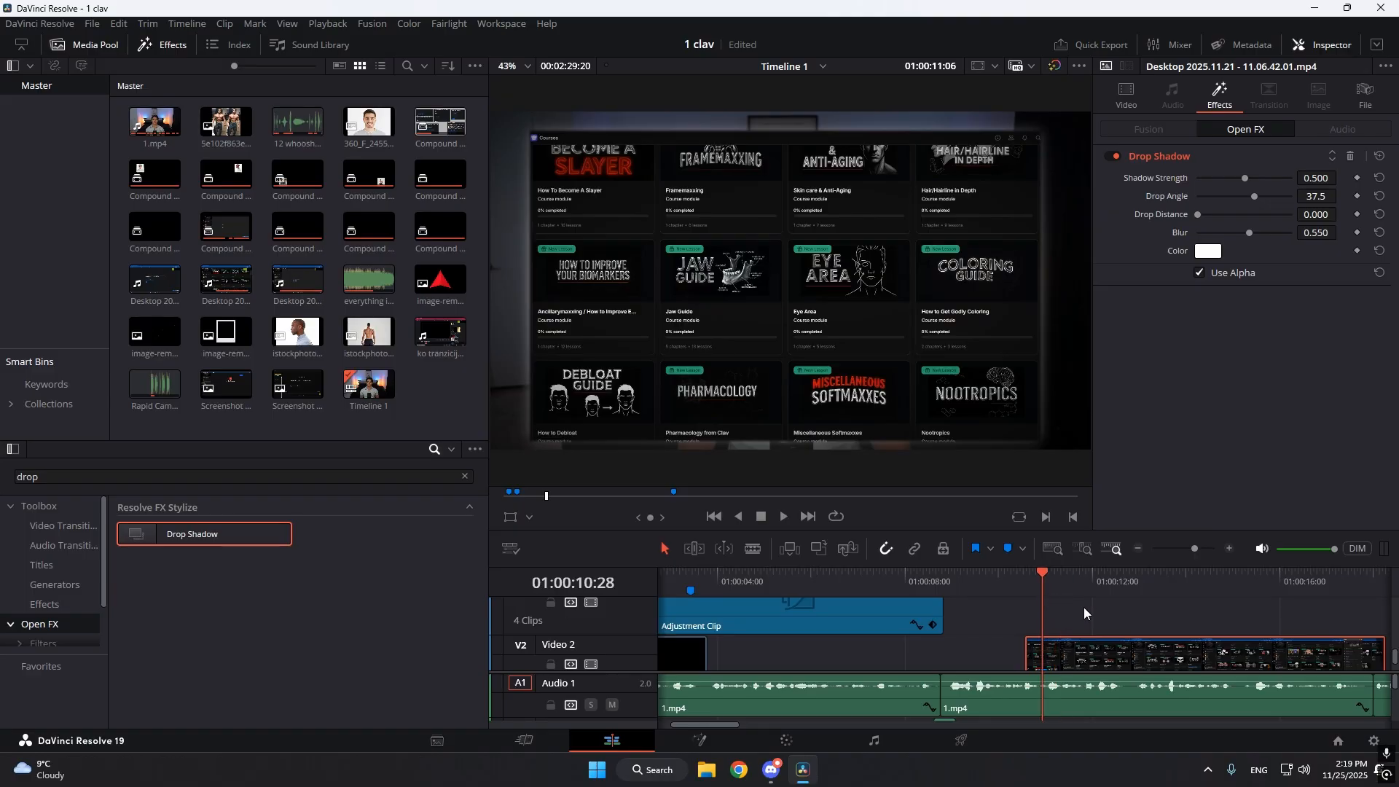
scroll(1093, 609, down, 2)
drag(1274, 530, 1269, 464)
click(1360, 568)
click(1025, 512)
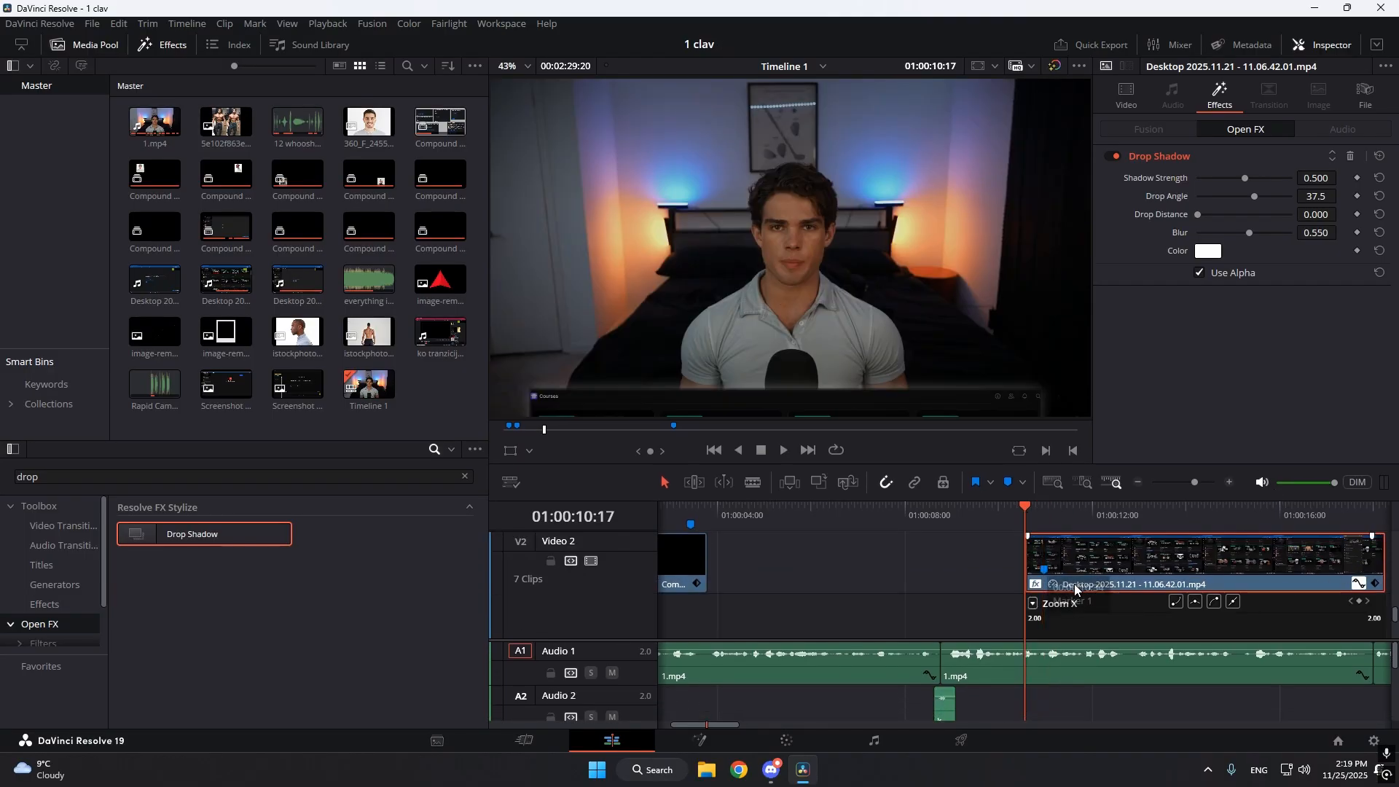
Bring up the screen recording's Position Y curve and select the keyframe that ends the slide-in.
scroll(1094, 612, down, 2)
scroll(1137, 640, up, 2)
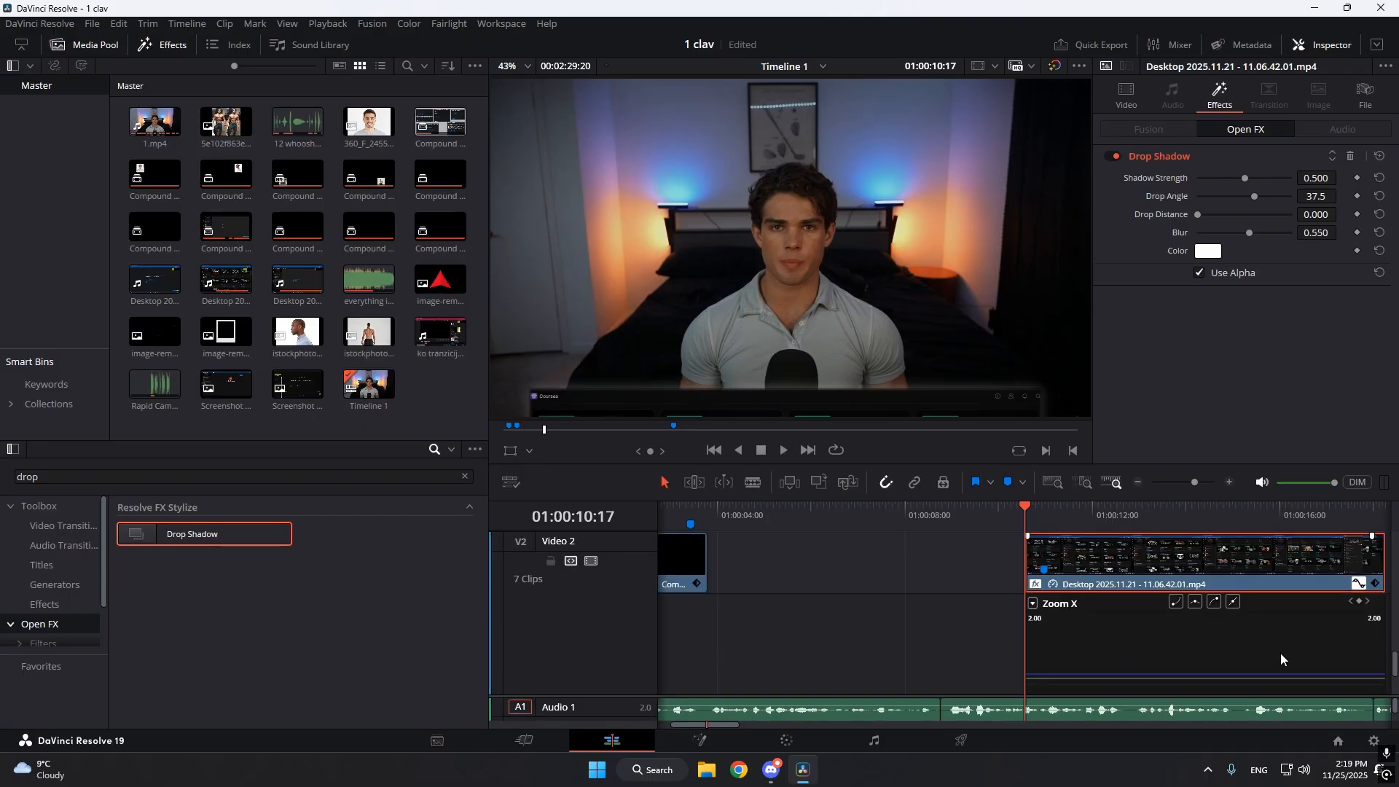
drag(1194, 483, 1202, 487)
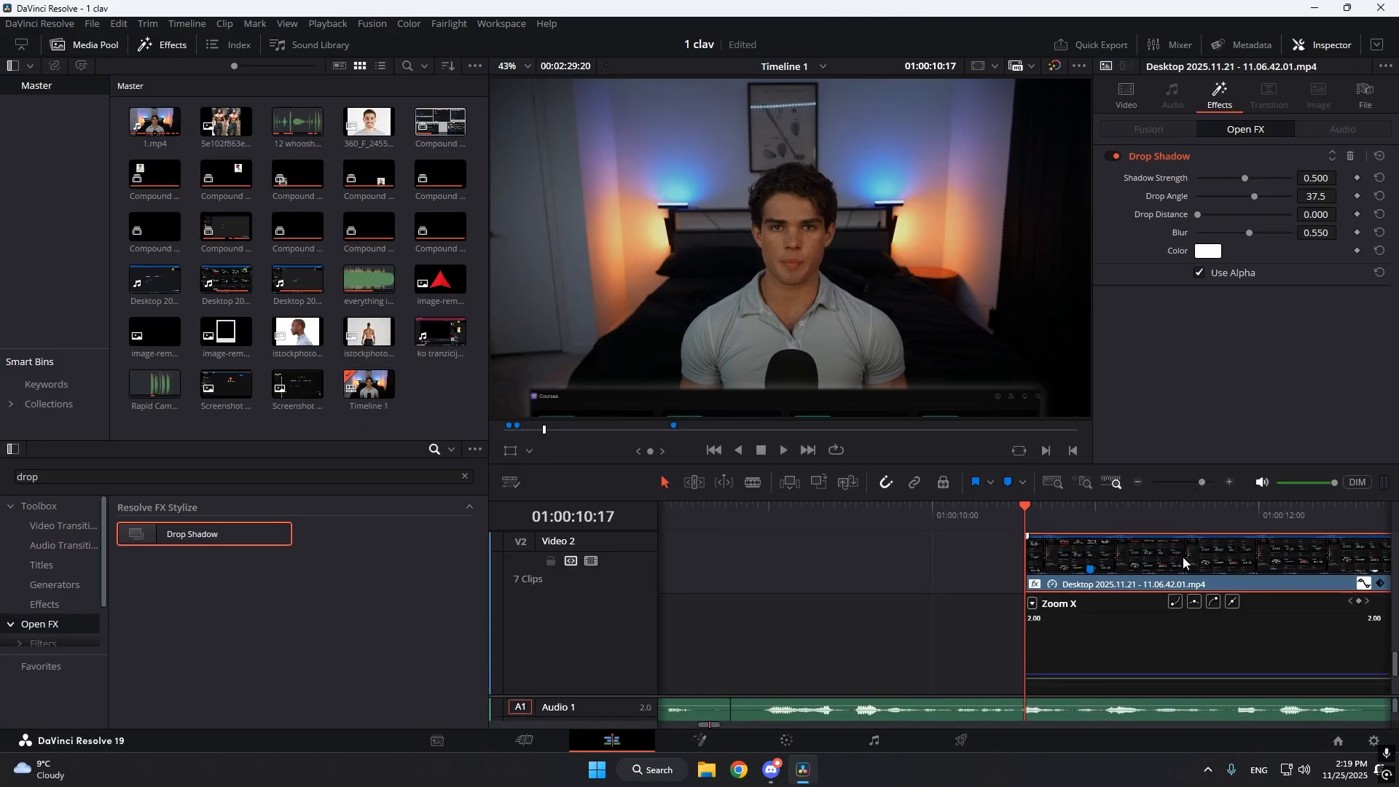
scroll(1124, 661, down, 2)
click(1040, 611)
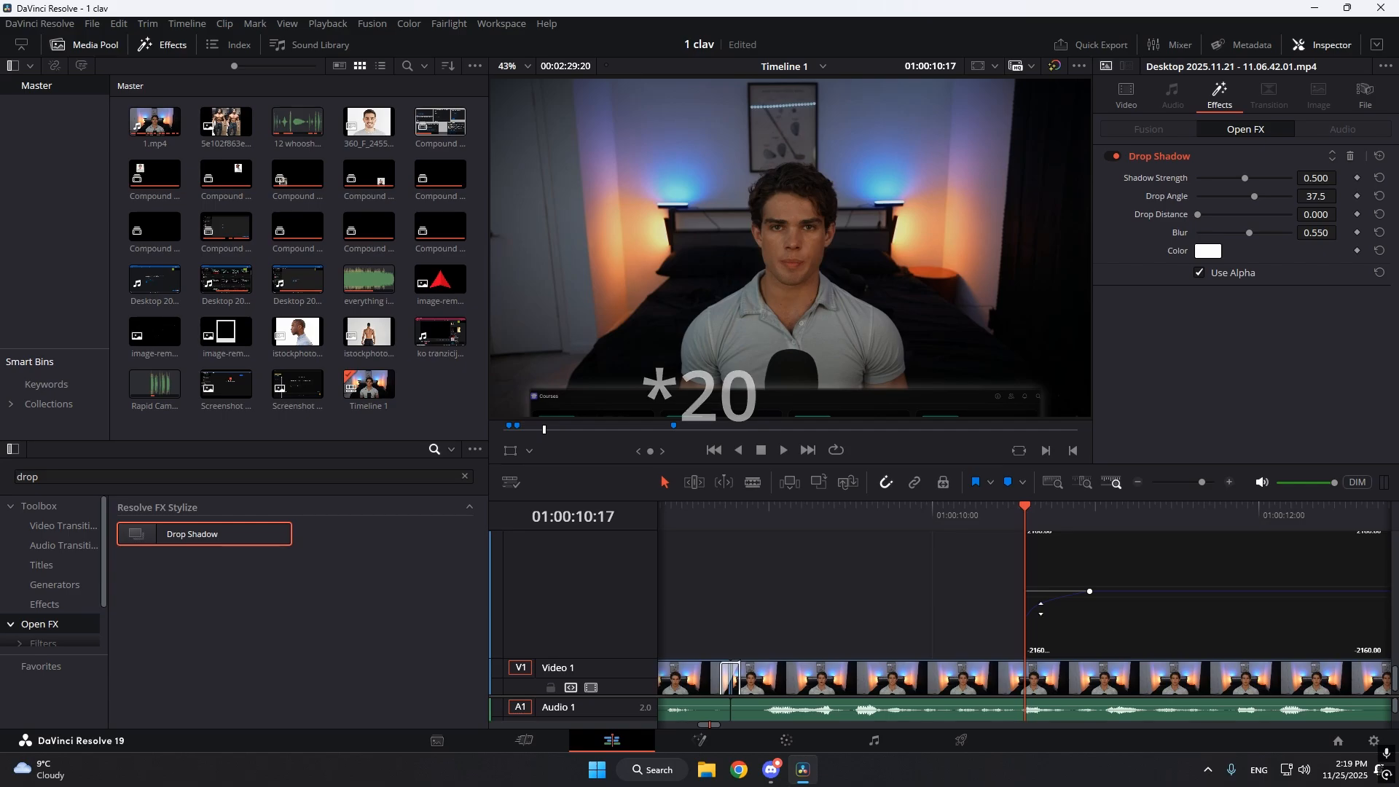
click(1089, 590)
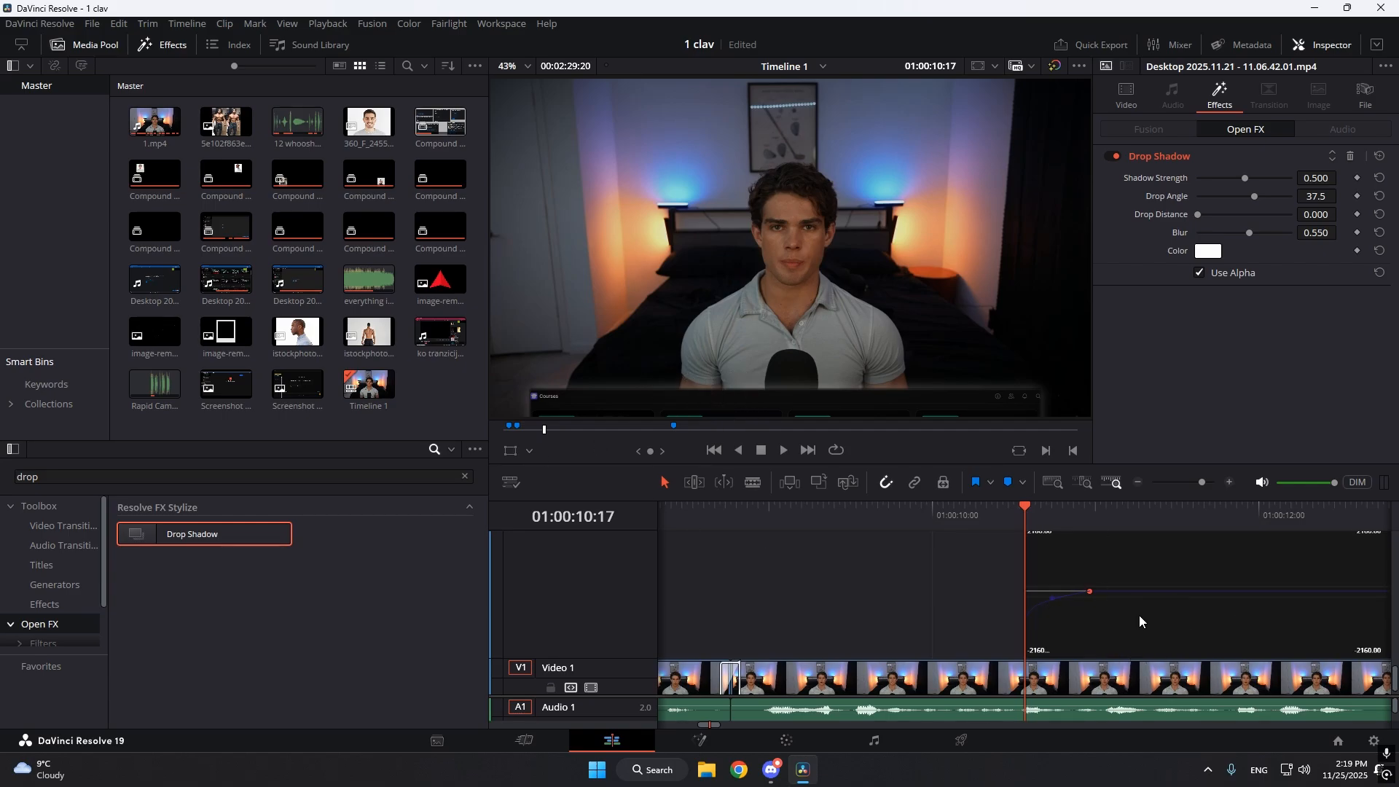
scroll(1142, 619, up, 2)
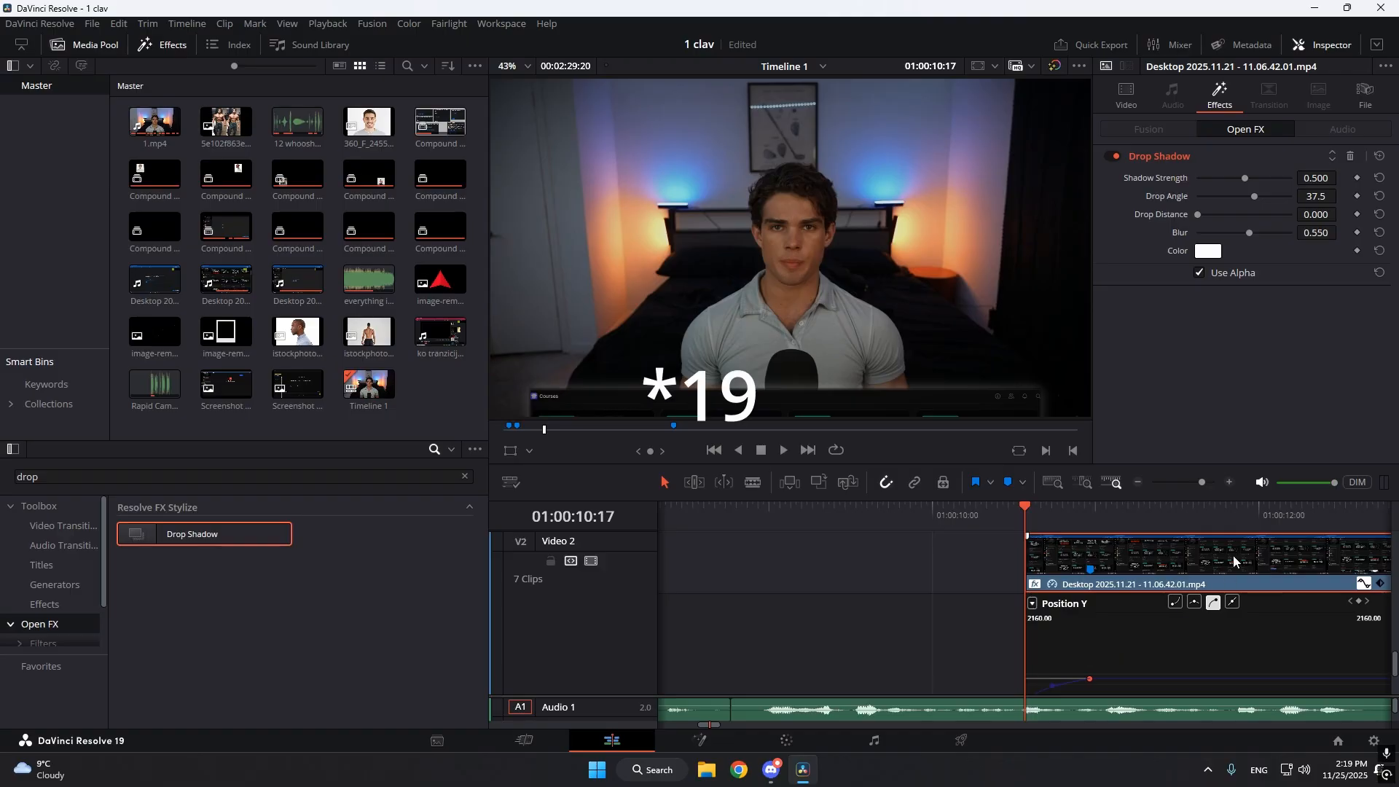
drag(1208, 483, 1202, 484)
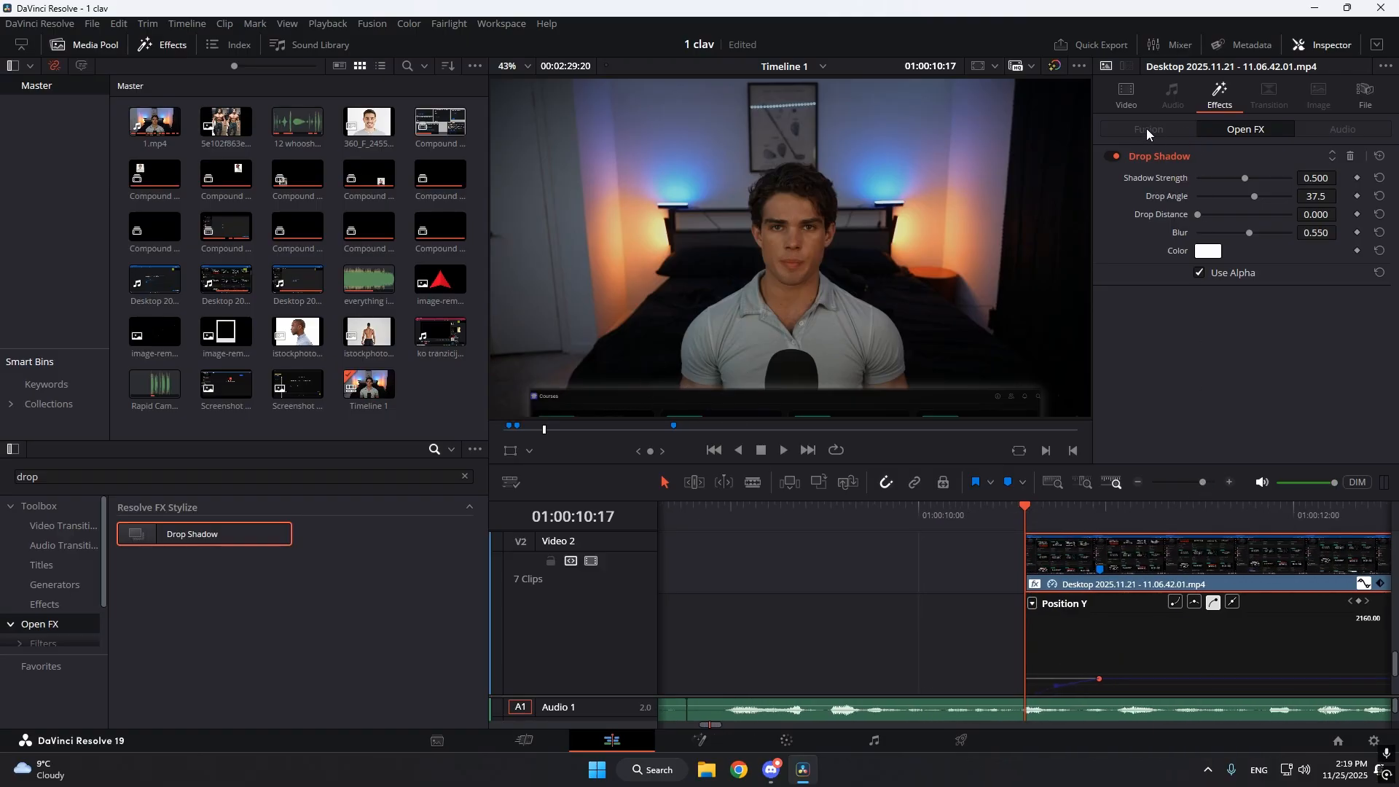
Try a Position Y of -1107 on the screen recording's first keyframe, undo it, and save the project.
click(1126, 95)
drag(1321, 158, 1325, 162)
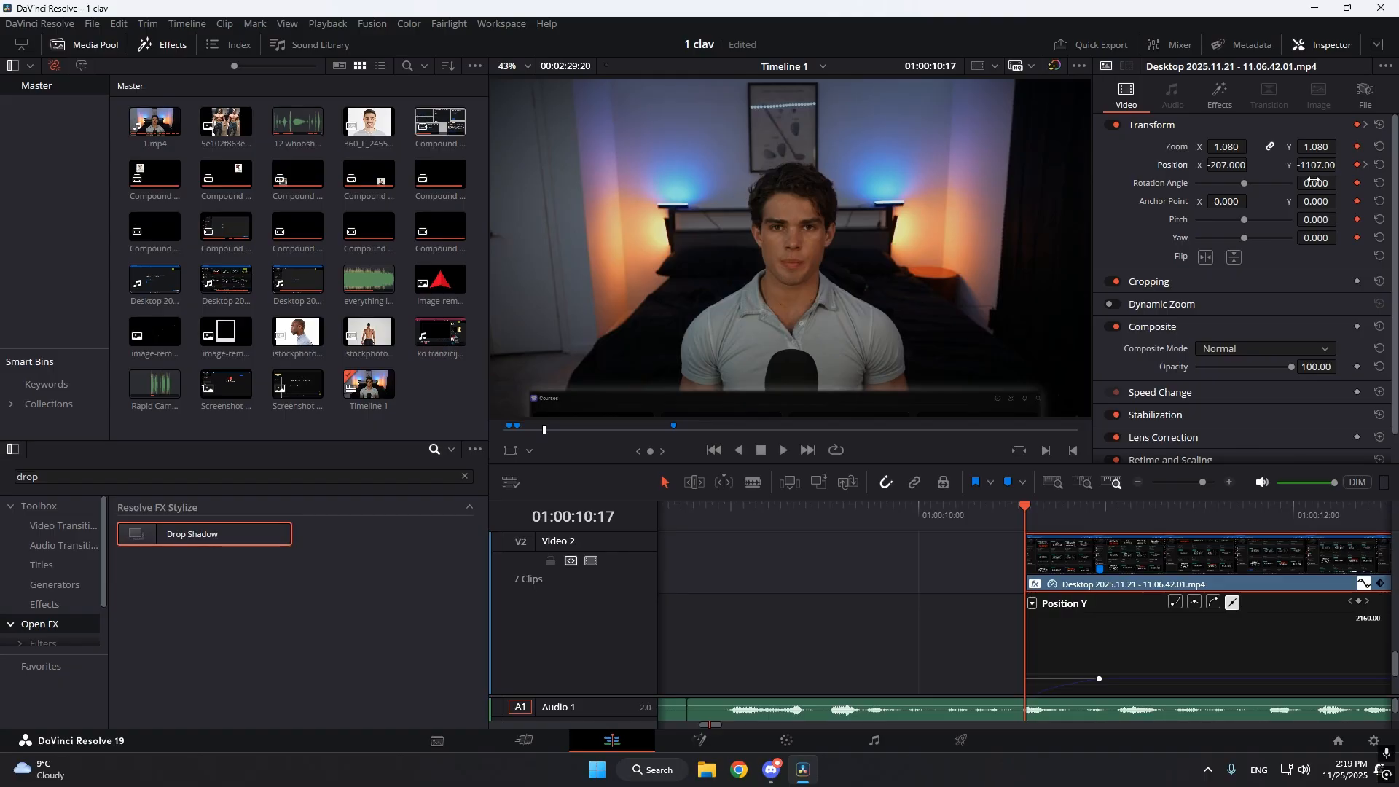
key(ctrl+z)
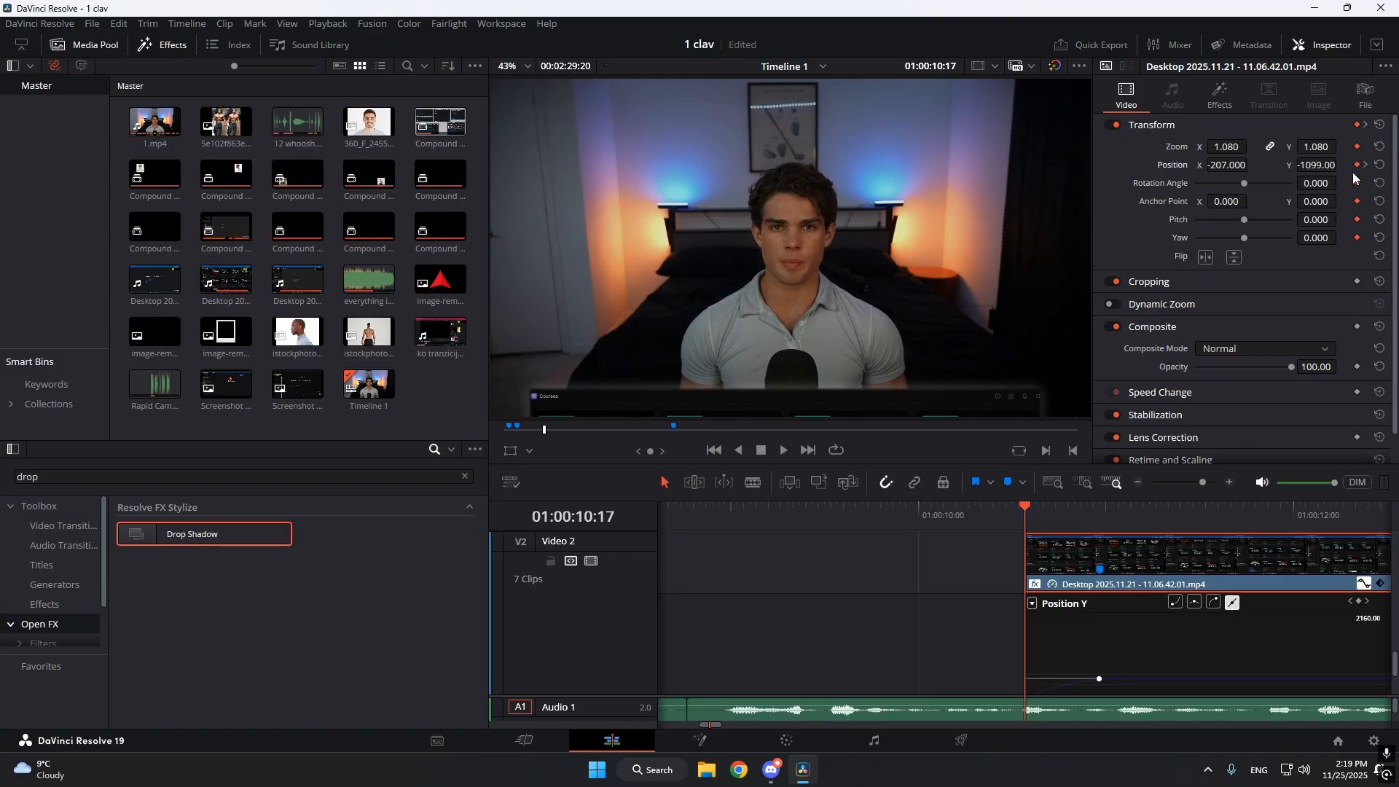
key(ctrl+s)
Examine the Position Y curve and its easing options at the slide-in's ending keyframe at 01:00:10:29.
drag(1068, 518, 1098, 513)
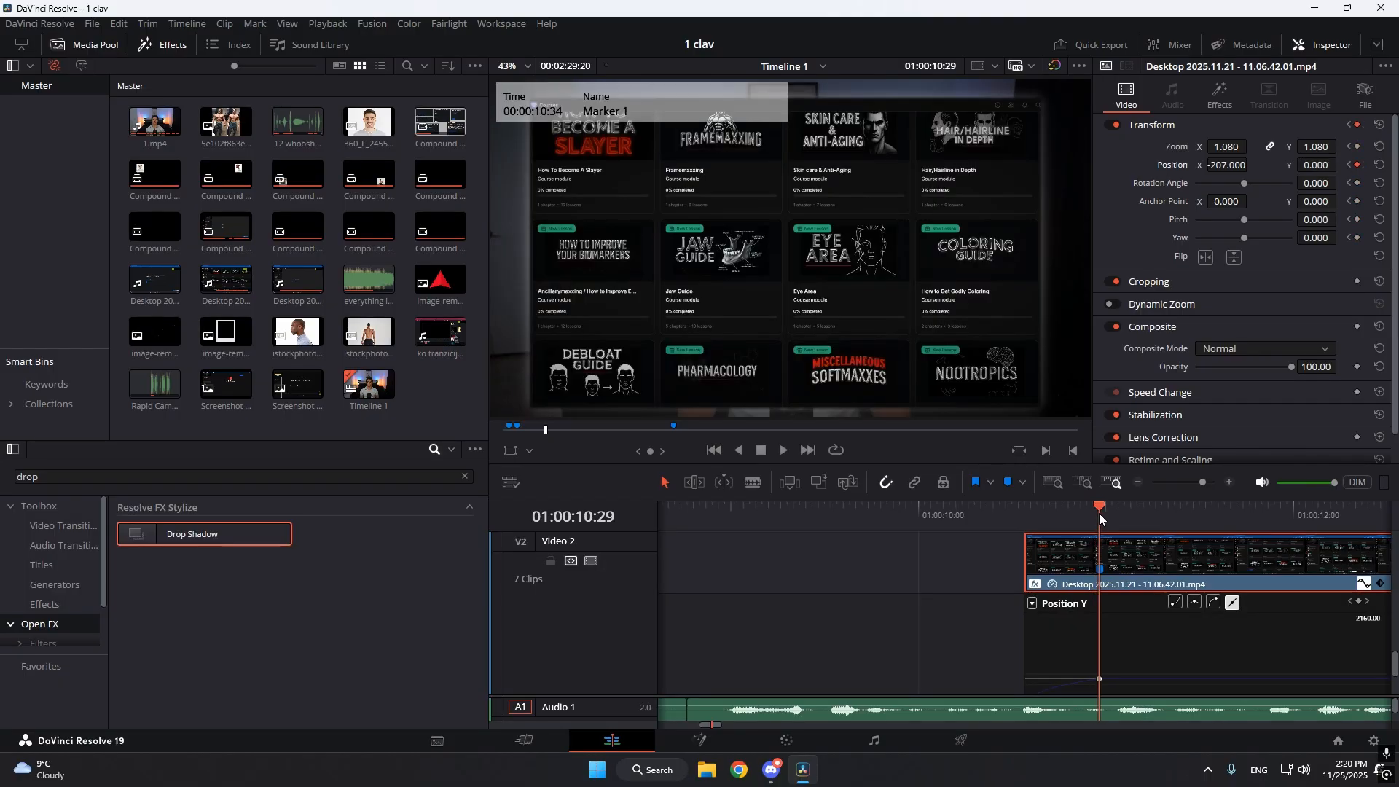
scroll(1258, 616, down, 1)
scroll(1244, 621, up, 1)
scroll(1373, 605, down, 1)
scroll(1359, 619, up, 1)
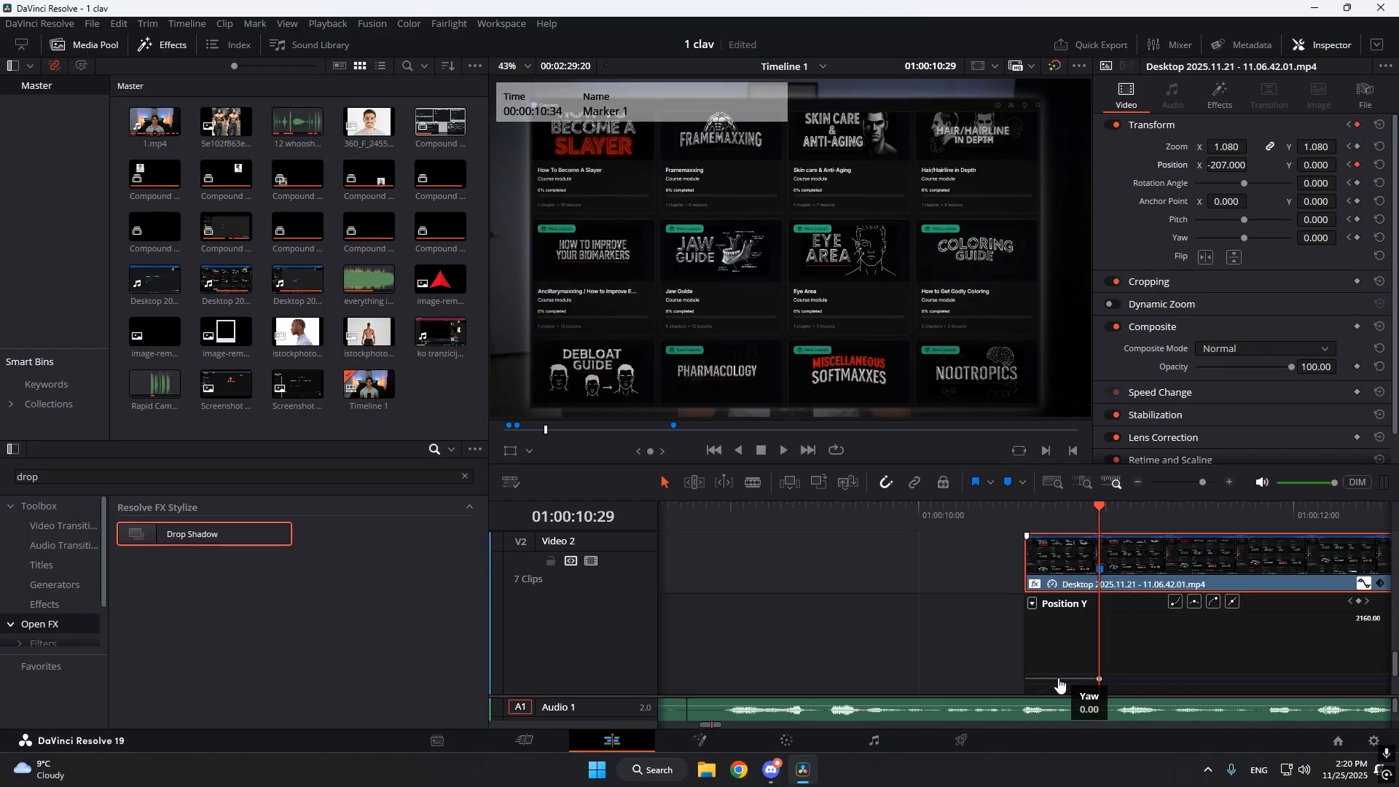
scroll(1126, 653, down, 1)
mouse_move(1099, 590)
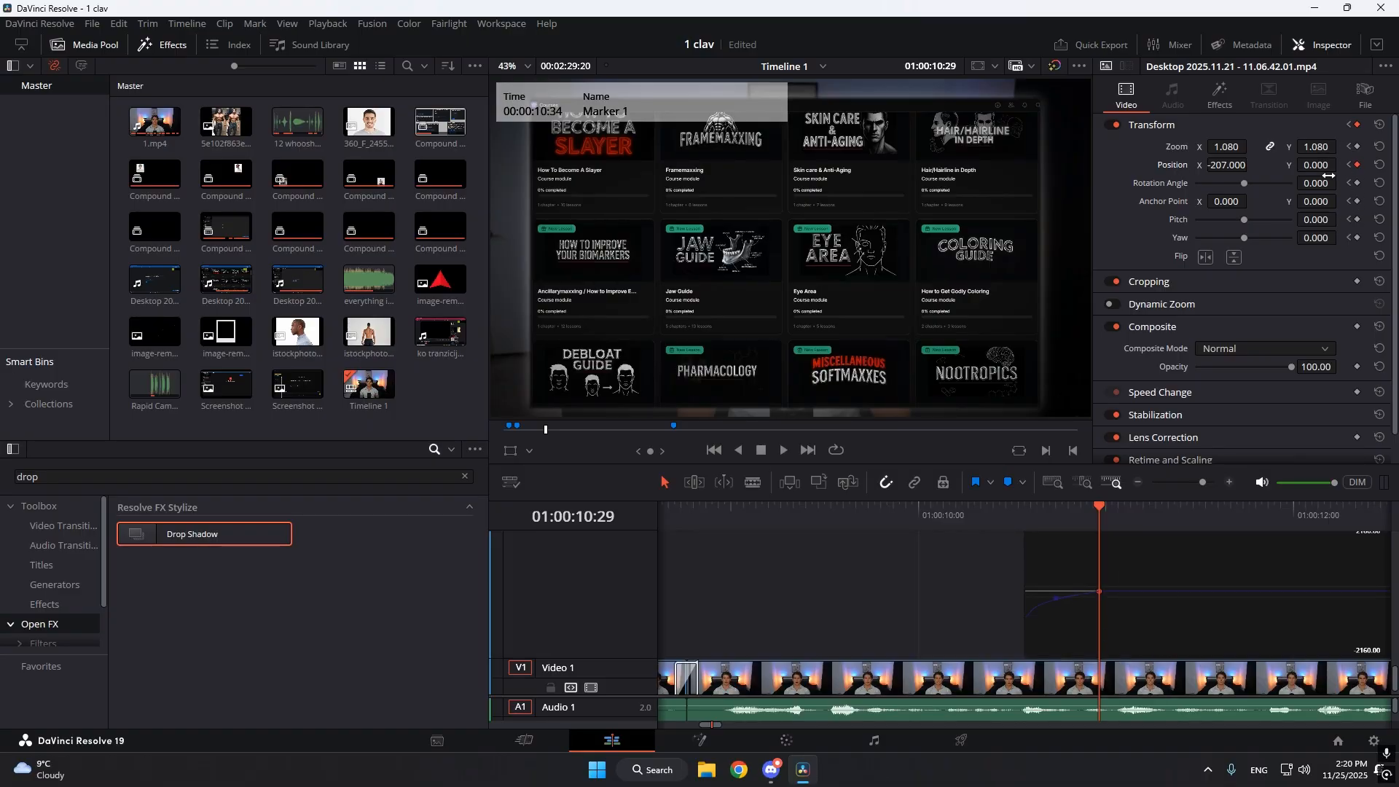
scroll(1287, 660, up, 1)
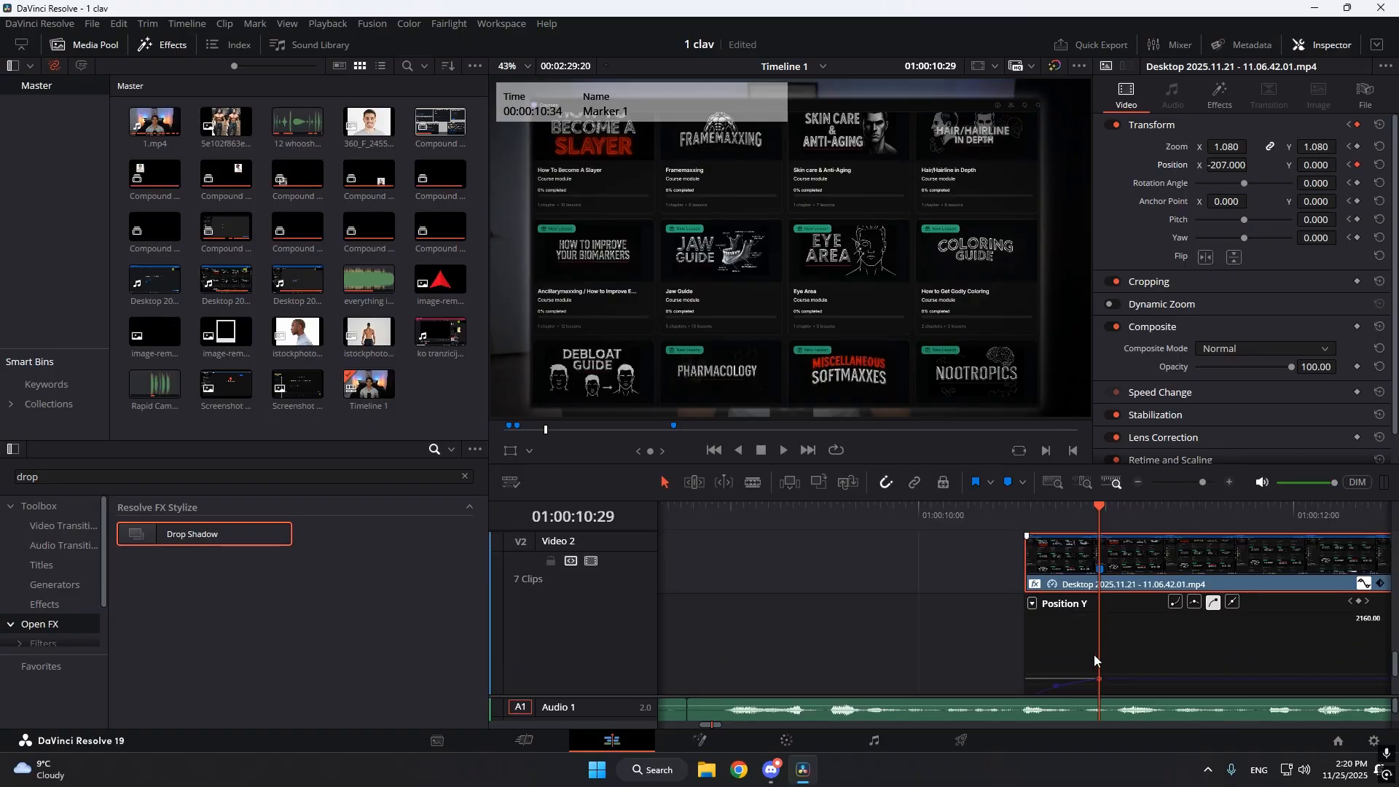
scroll(1094, 654, down, 1)
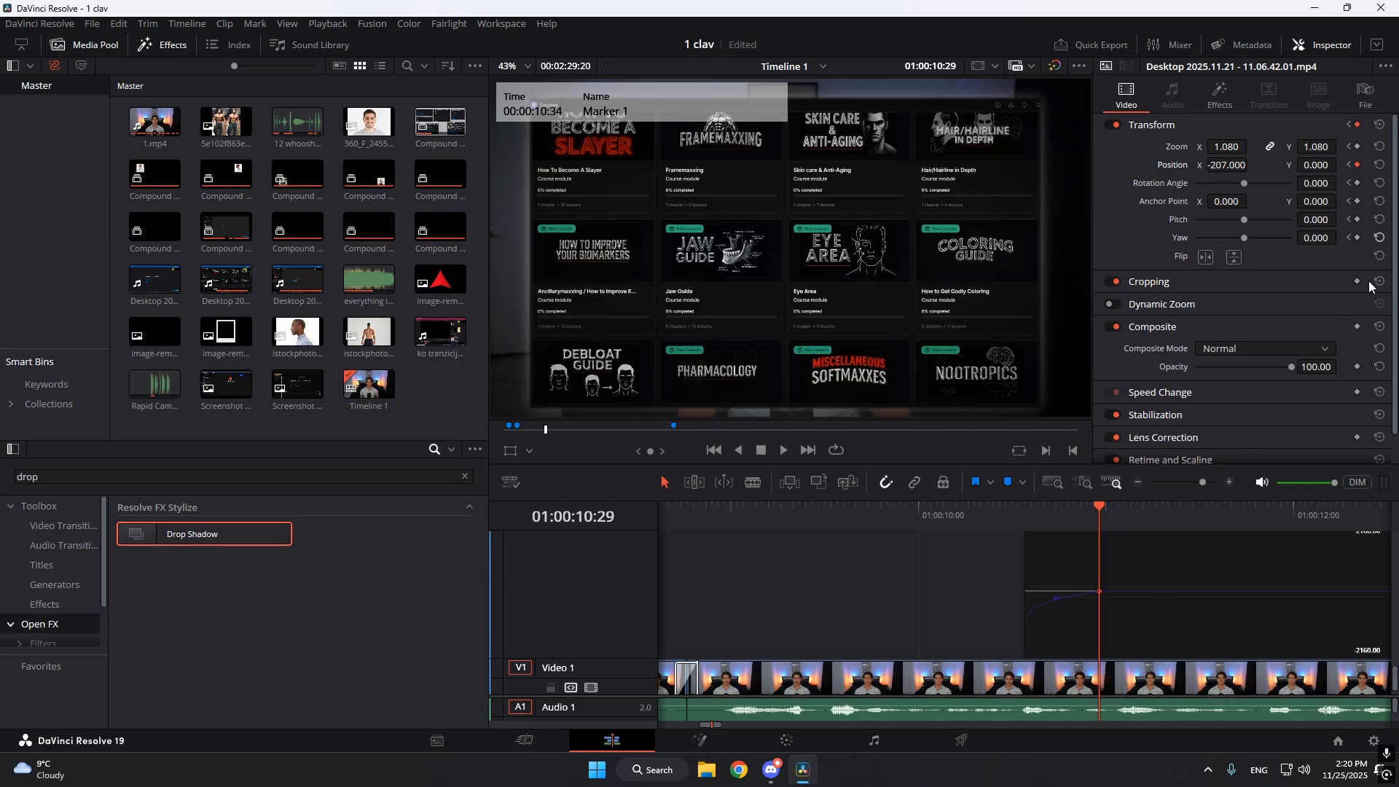
scroll(1295, 631, up, 1)
scroll(1210, 632, down, 1)
scroll(1210, 627, up, 1)
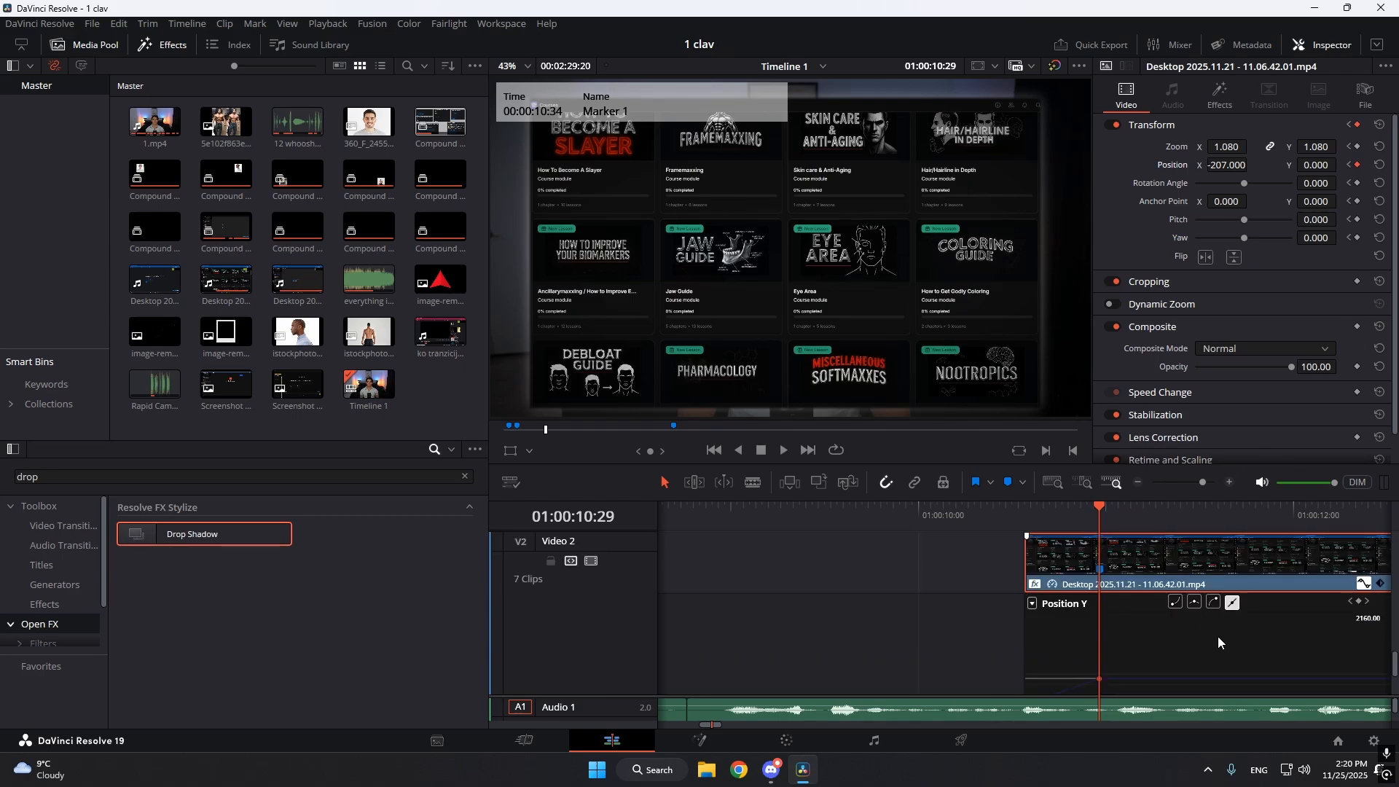
Apply easing to the Position Y keyframe ending the slide-in and play the motion from 01:00:10:17.
click(1214, 607)
scroll(1121, 605, down, 1)
drag(1038, 522, 1024, 521)
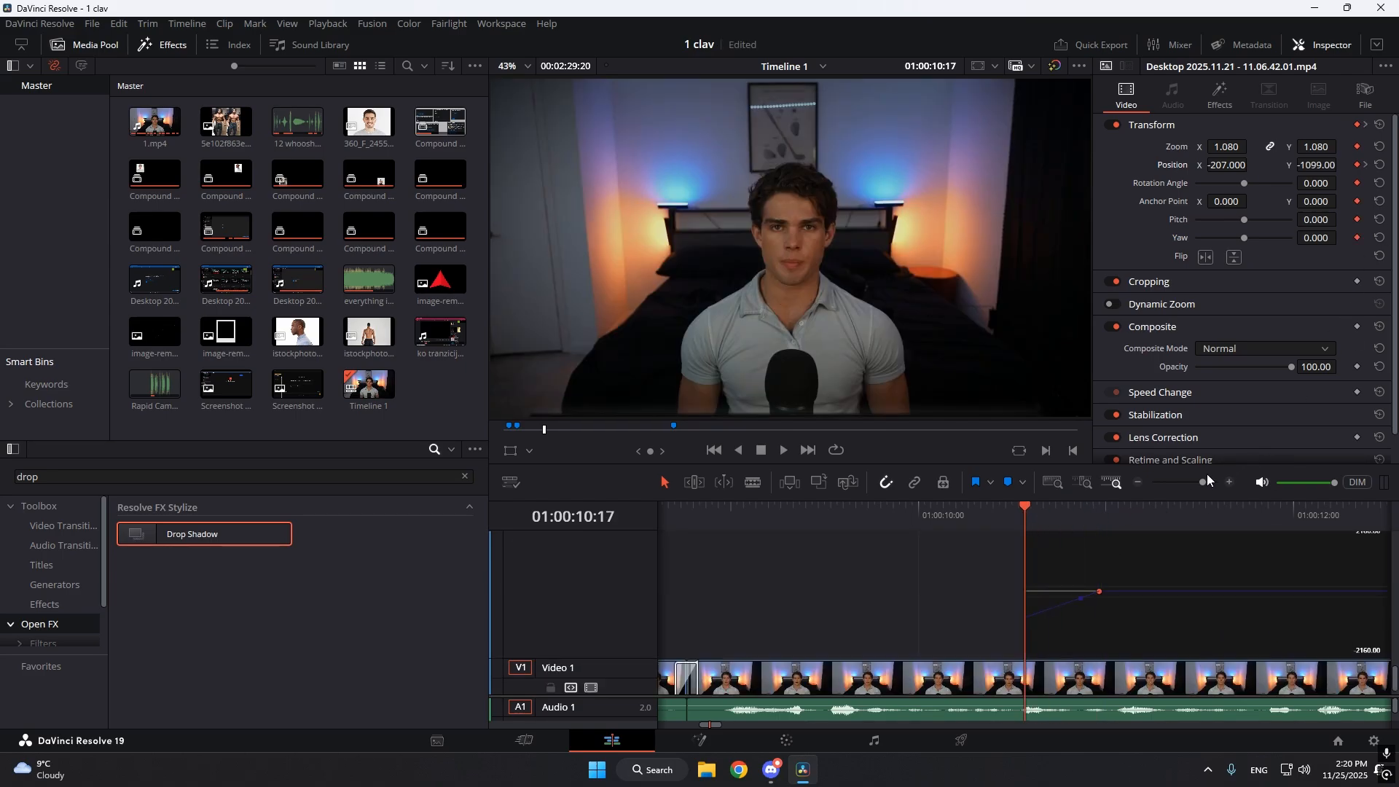
click(1204, 480)
key(space)
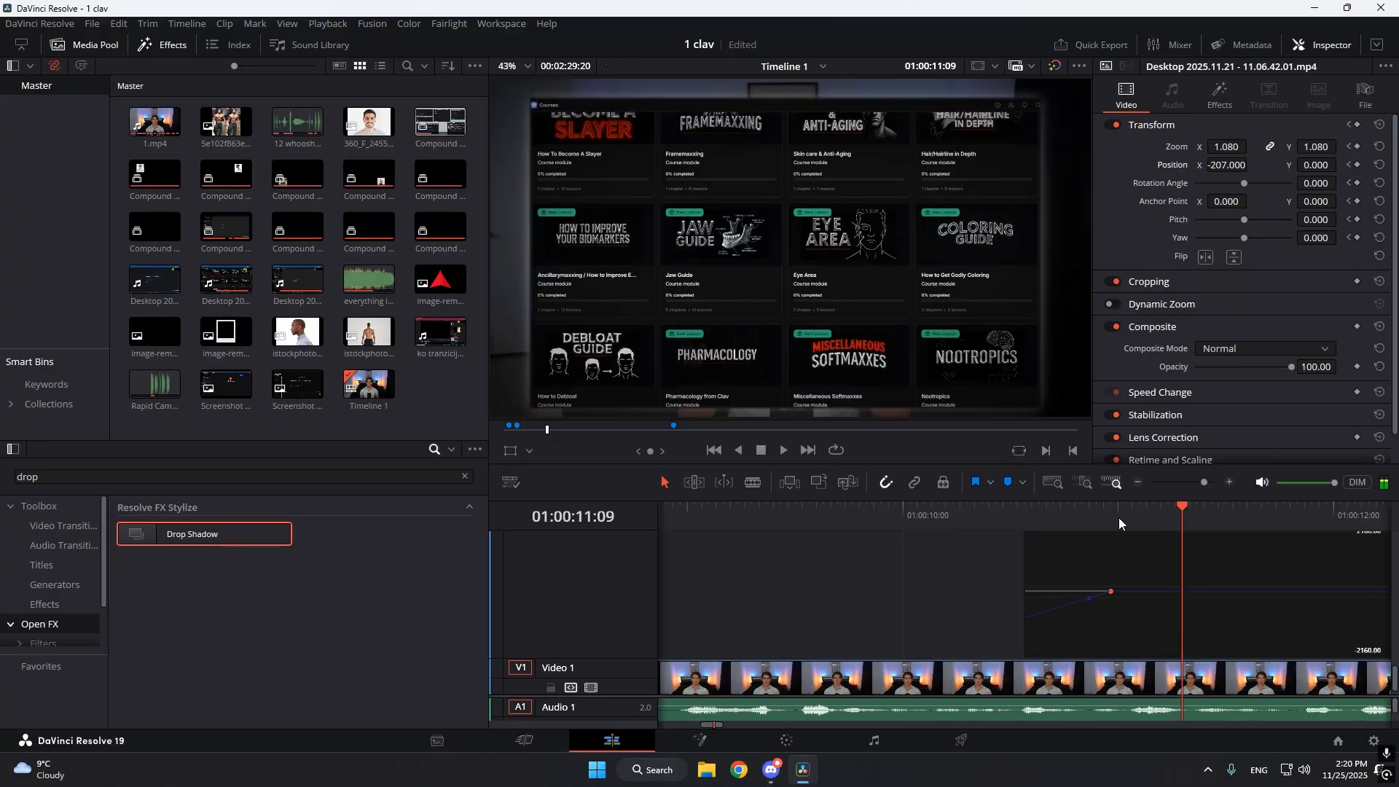
click(1033, 520)
mouse_move(1033, 520)
mouse_down()
mouse_move(1096, 518)
mouse_move(1024, 531)
mouse_up()
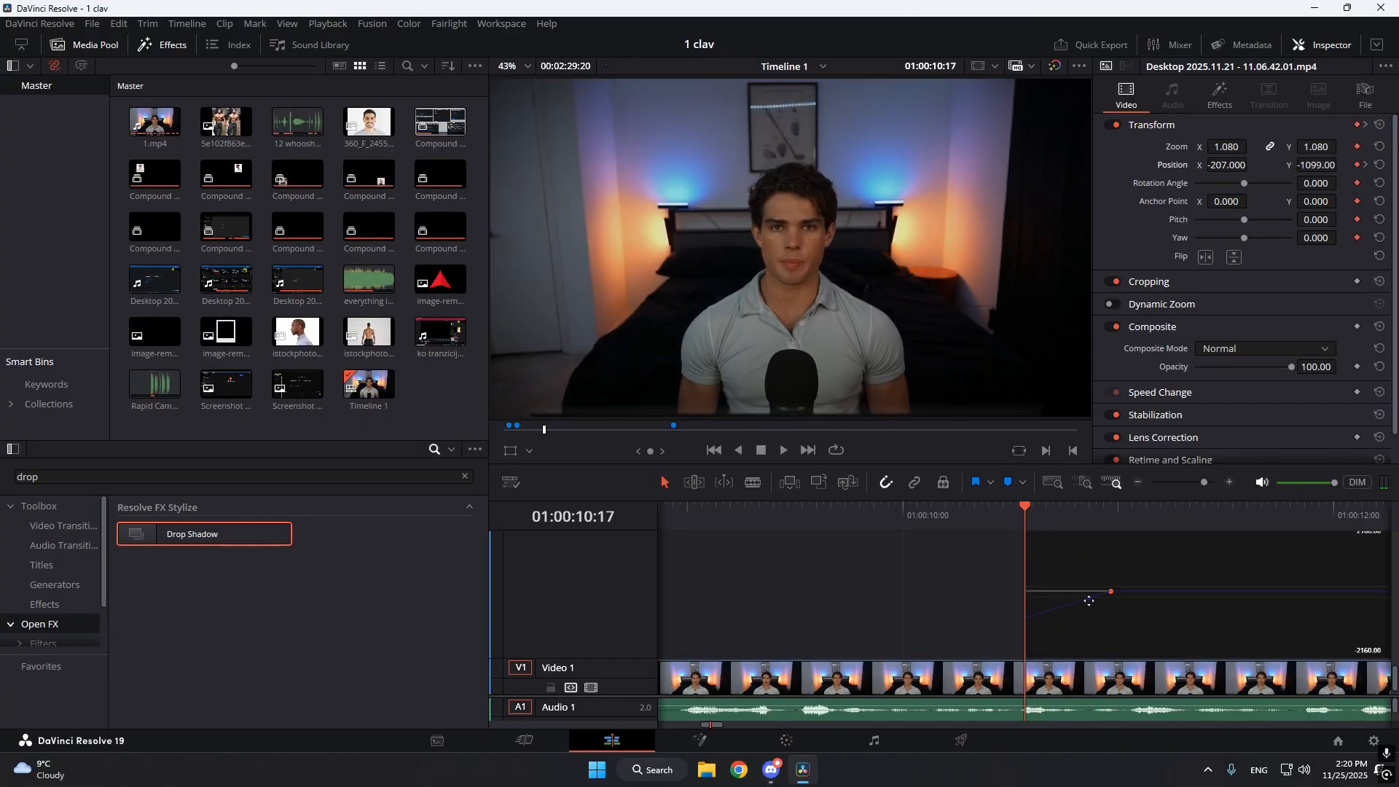
Pull the ending Position Y keyframe's easing handle back toward the clip start to curve the slide-in, and replay it.
mouse_move(1060, 600)
mouse_down()
mouse_move(1098, 612)
mouse_move(1086, 594)
mouse_move(1062, 596)
mouse_up()
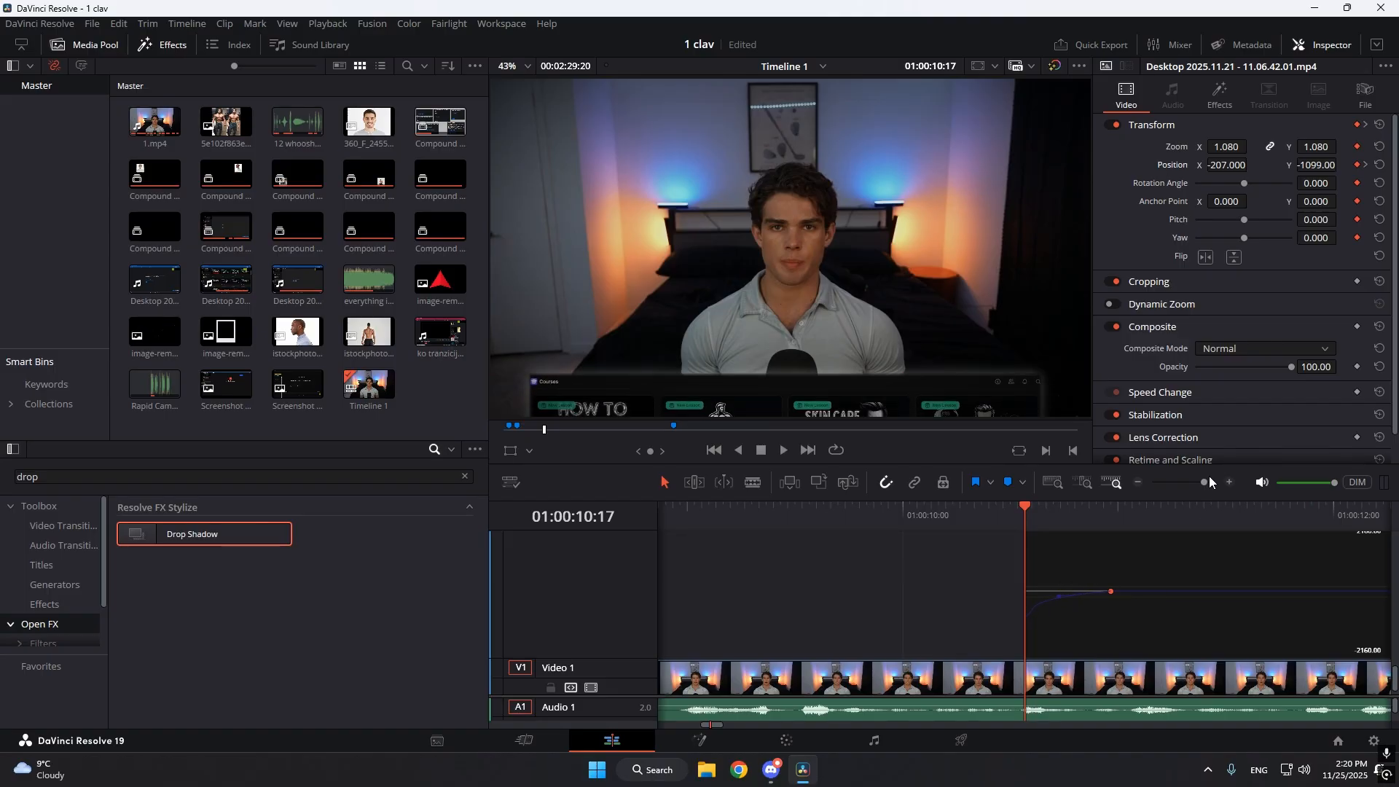
drag(1203, 483, 1206, 483)
key(space)
drag(1107, 518, 1026, 518)
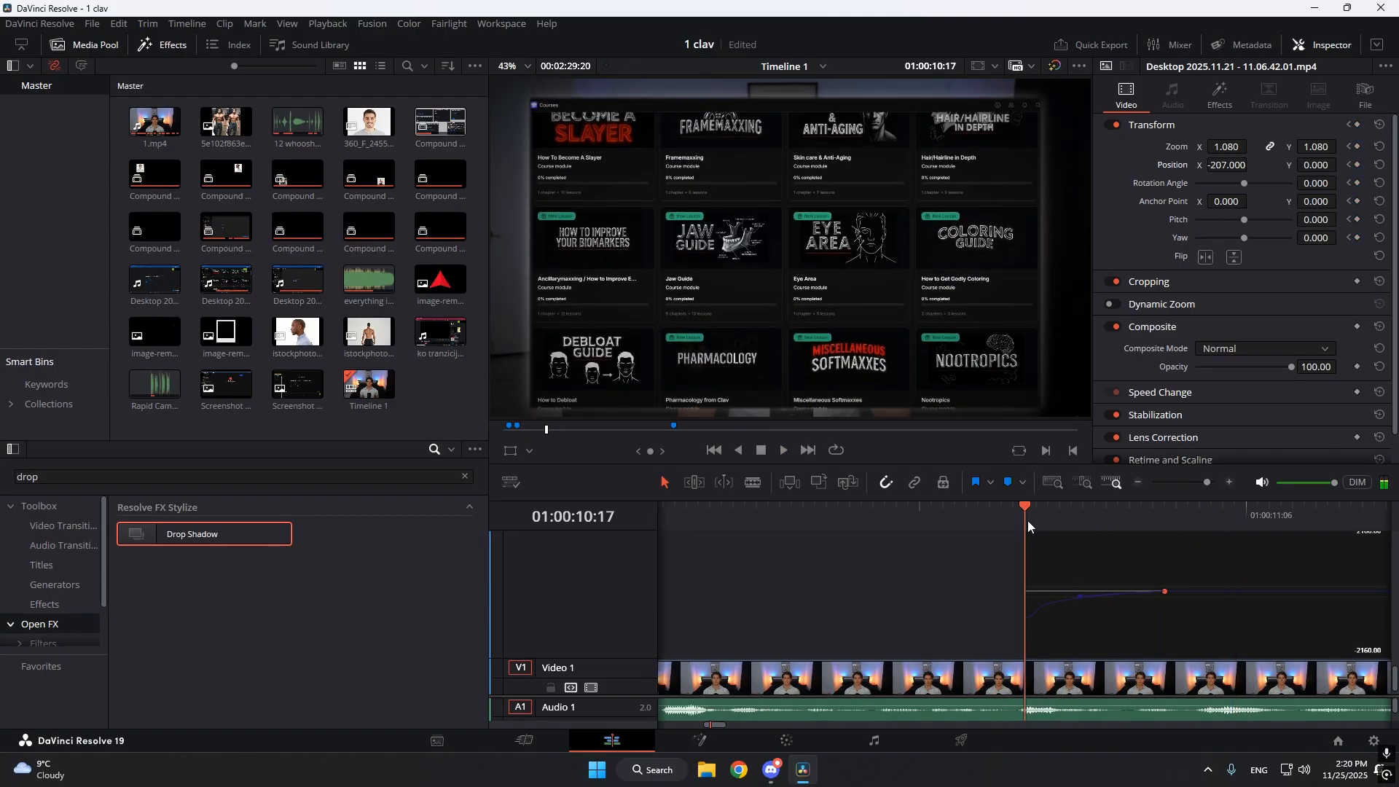
key(space)
key(space)
drag(1152, 516, 1023, 536)
key(space)
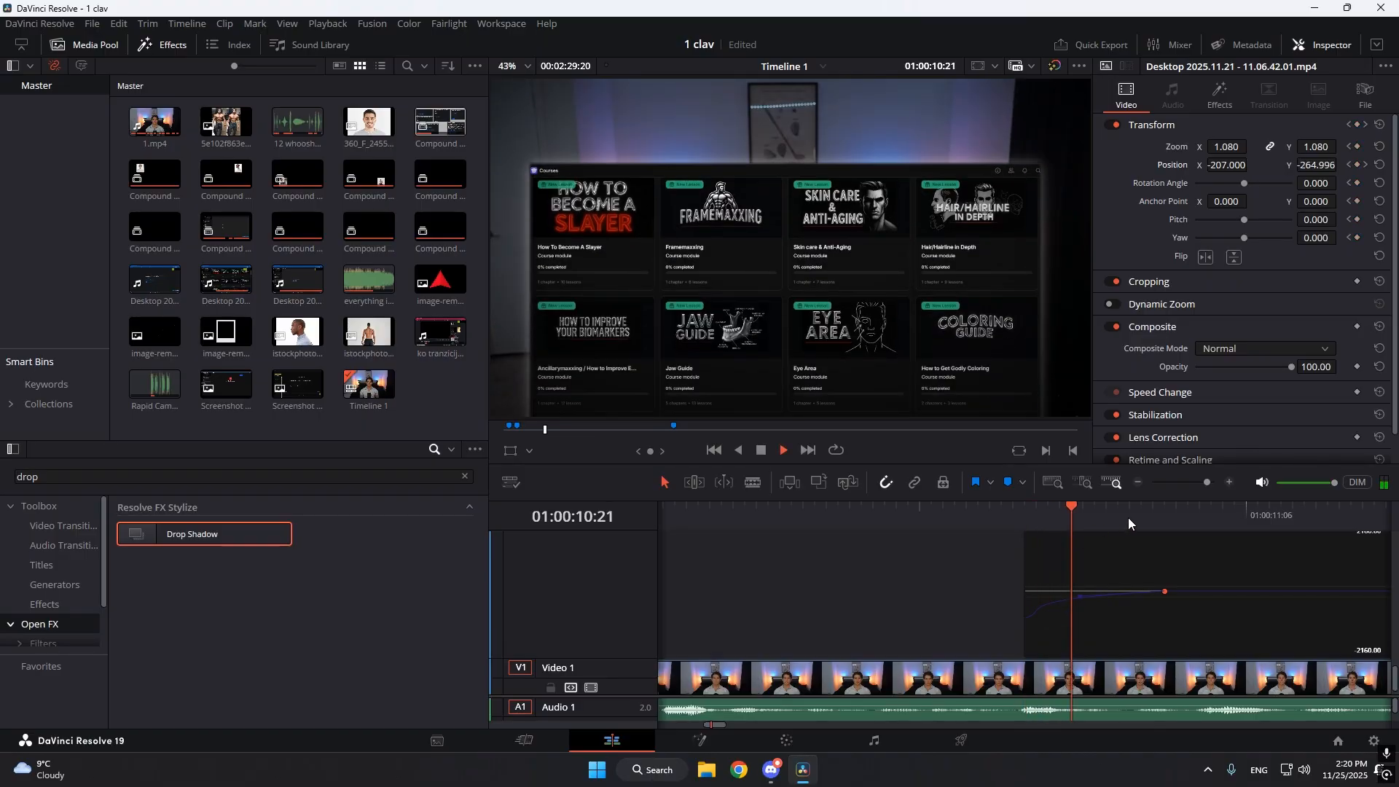
key(space)
Move to the start of Compound Clip 6 at 01:00:43:03 and play its animation through to the end.
drag(1206, 483, 1199, 480)
scroll(1296, 636, up, 3)
drag(1200, 482, 1182, 482)
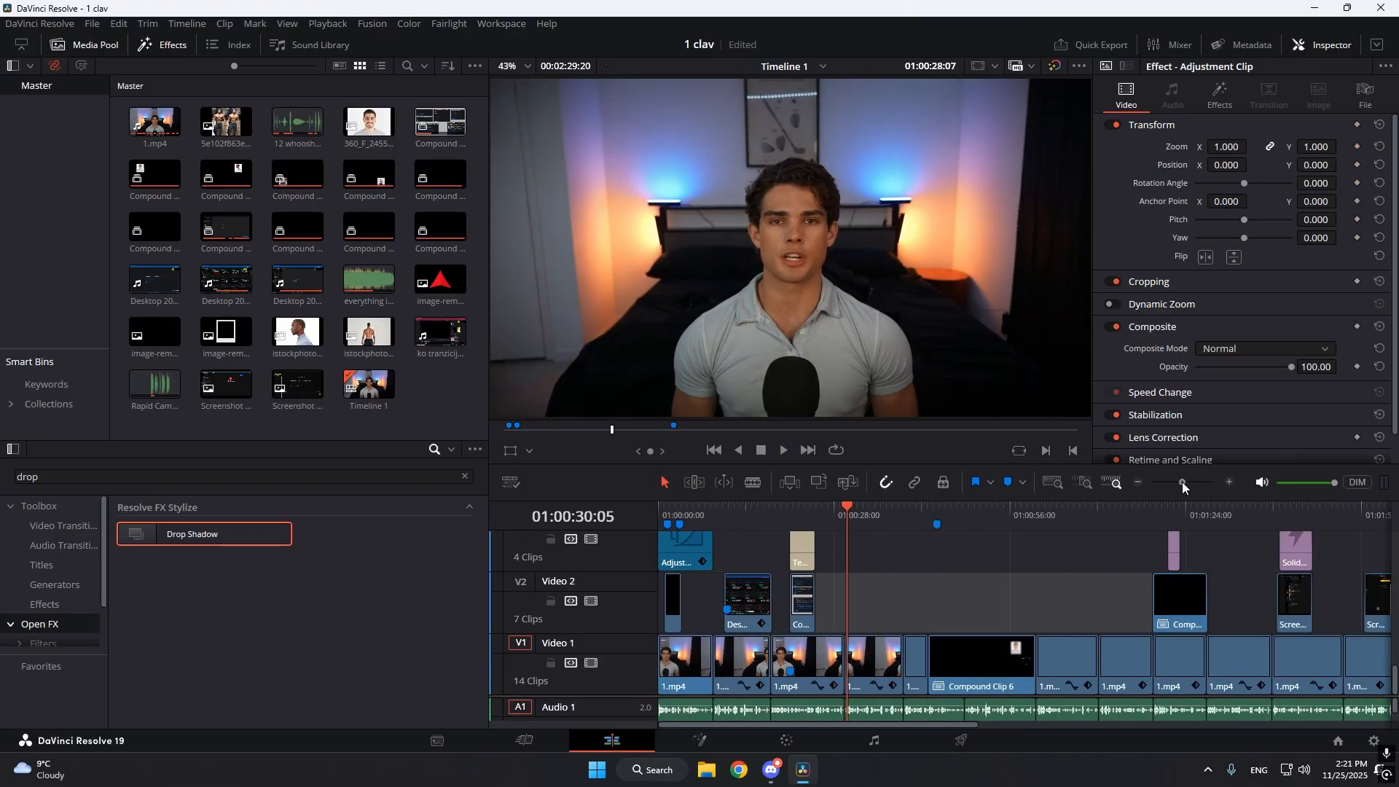
drag(891, 535, 929, 532)
mouse_move(1182, 483)
mouse_down()
mouse_move(1199, 483)
mouse_move(1182, 484)
mouse_up()
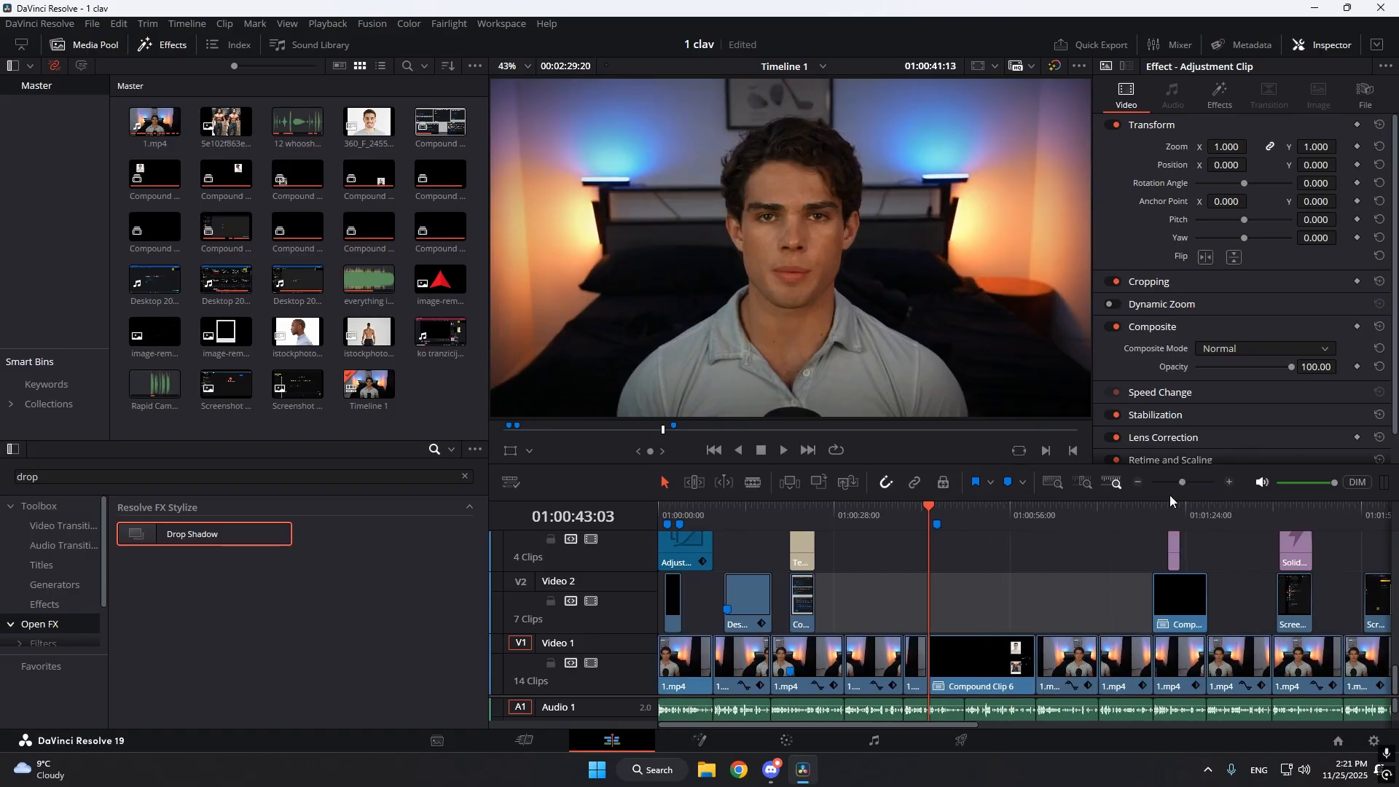
click(1200, 483)
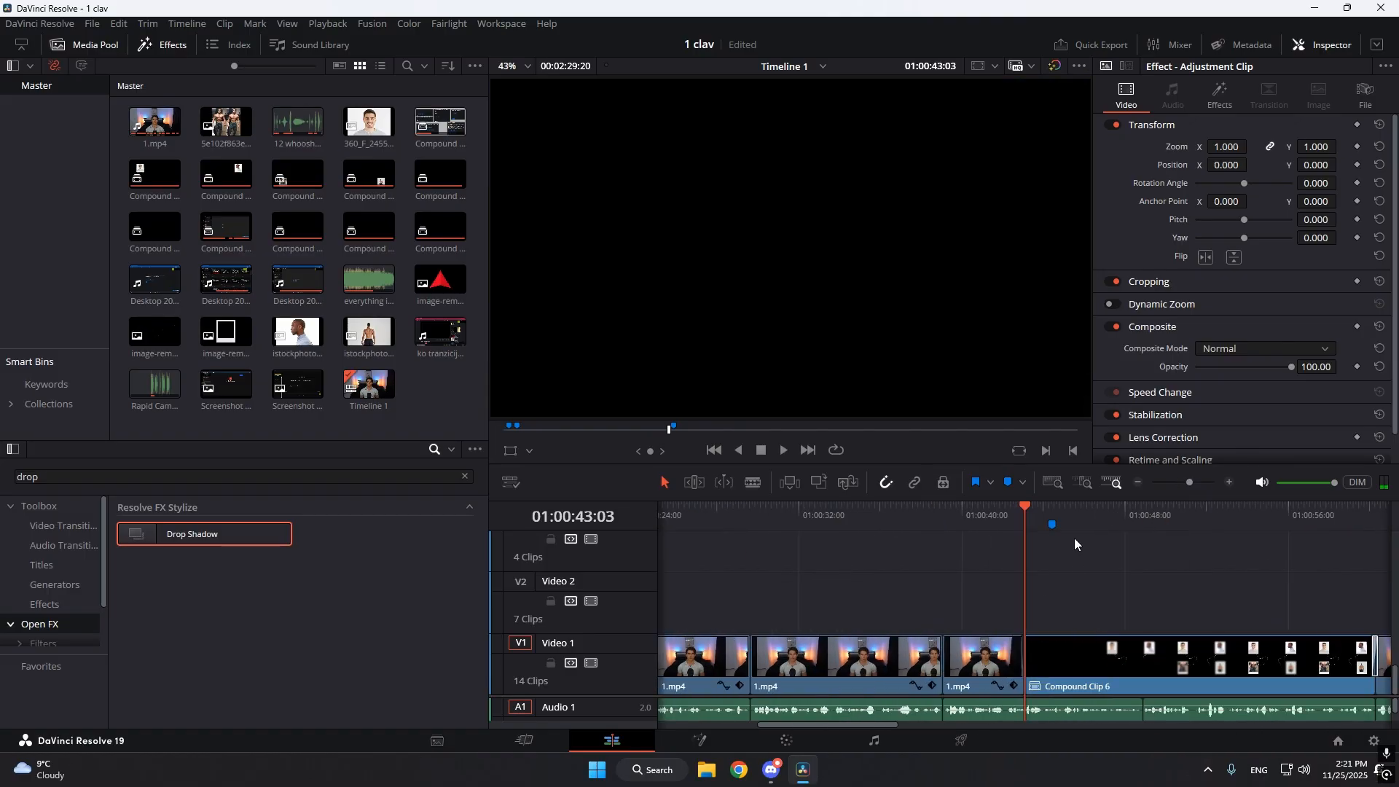
key(space)
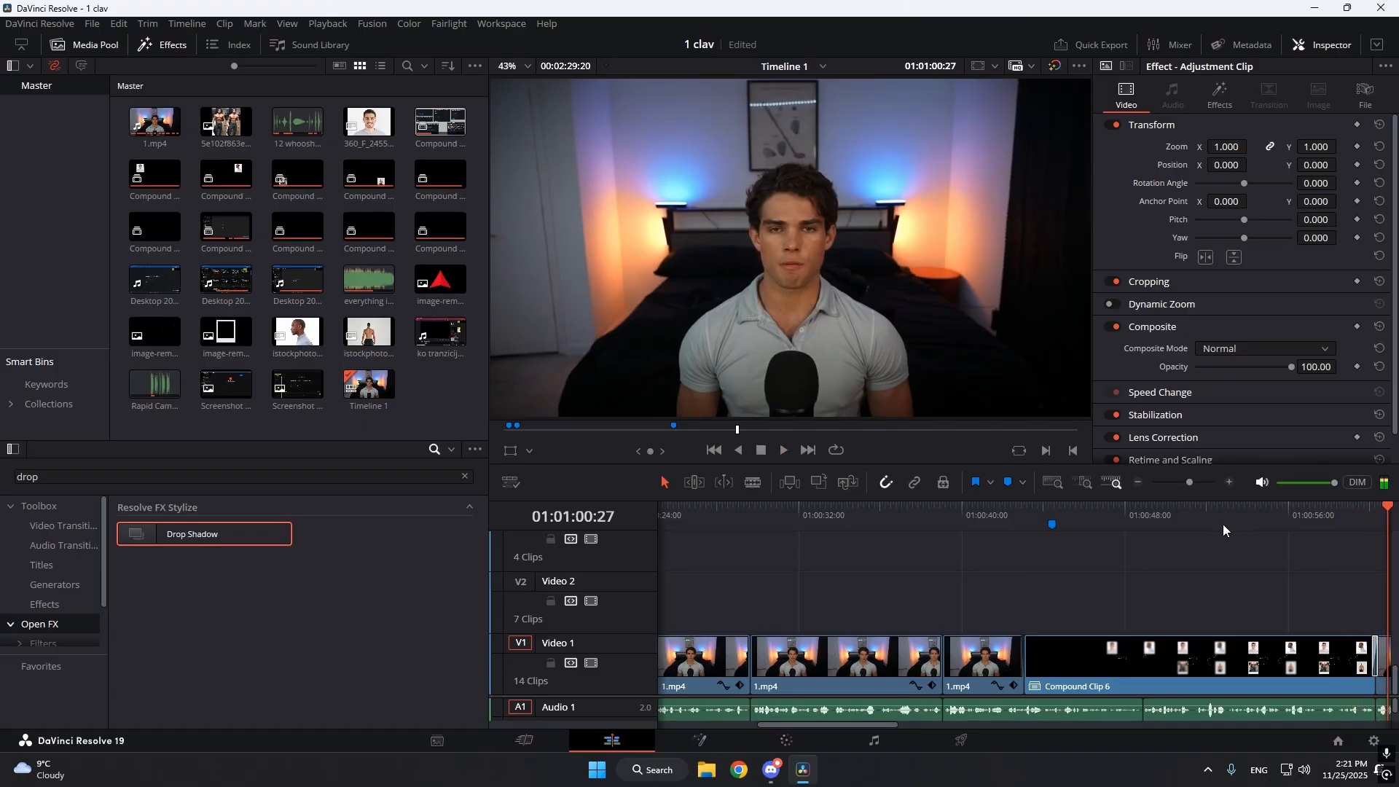
Decompose Compound Clip 6 in place using clips only.
drag(1239, 519, 1024, 566)
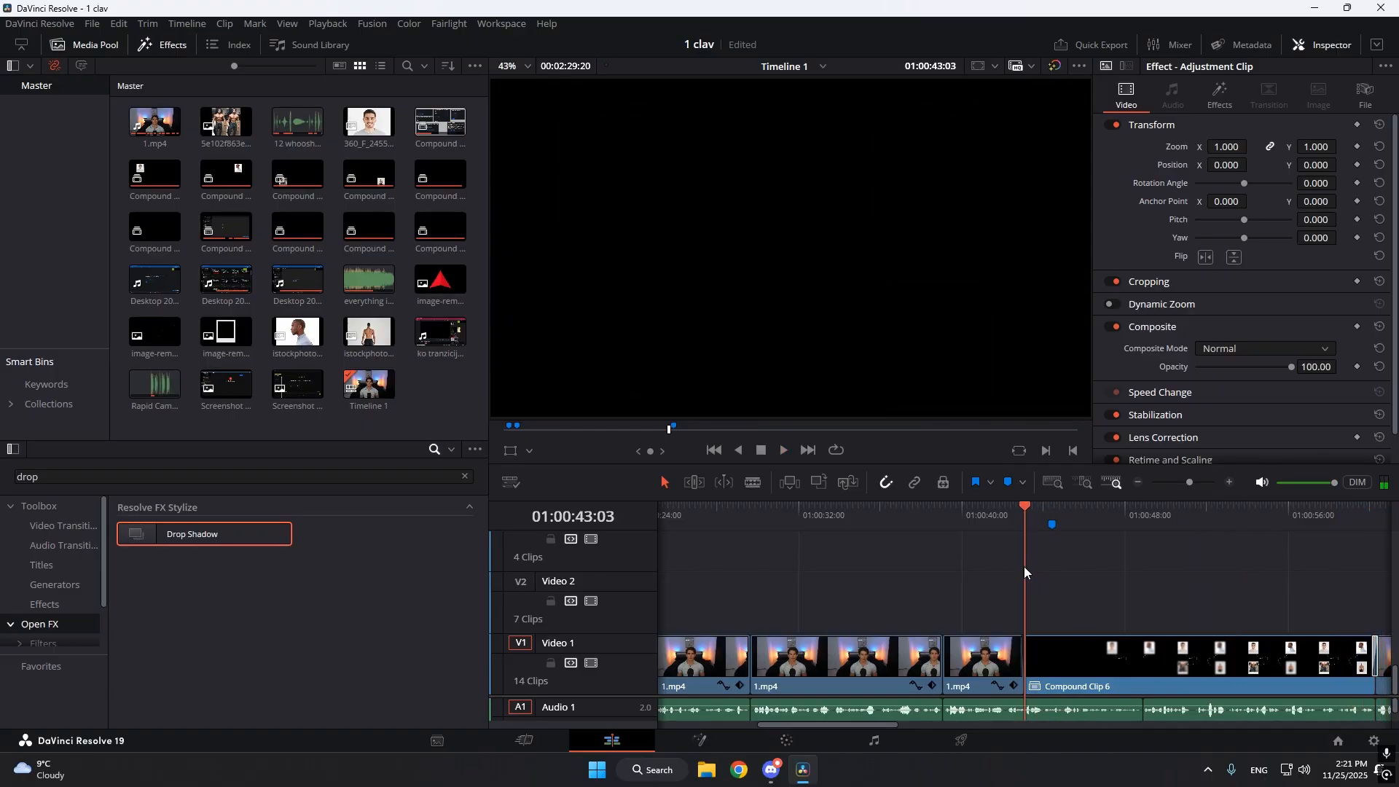
click(1055, 669)
right_click(1085, 658)
mouse_move(1128, 244)
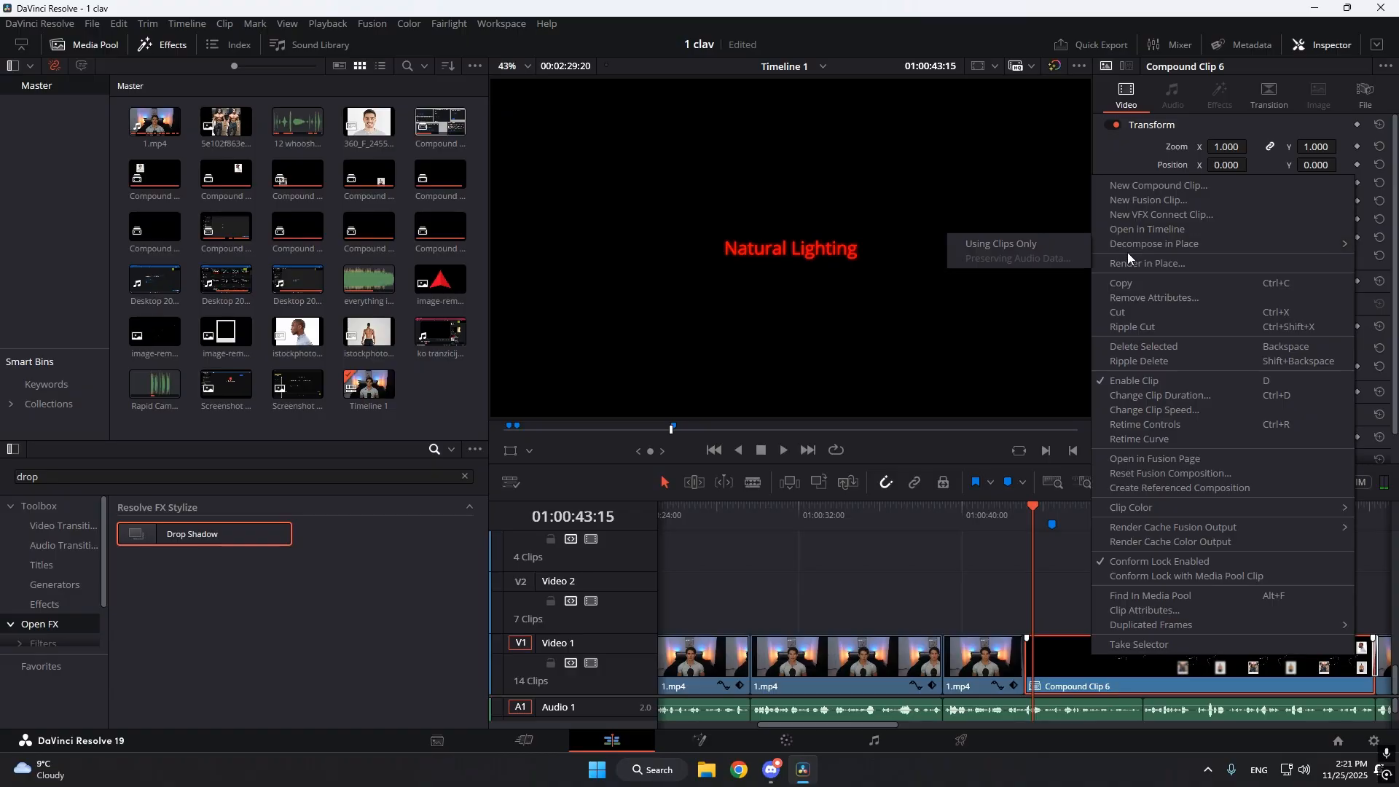
click(1063, 247)
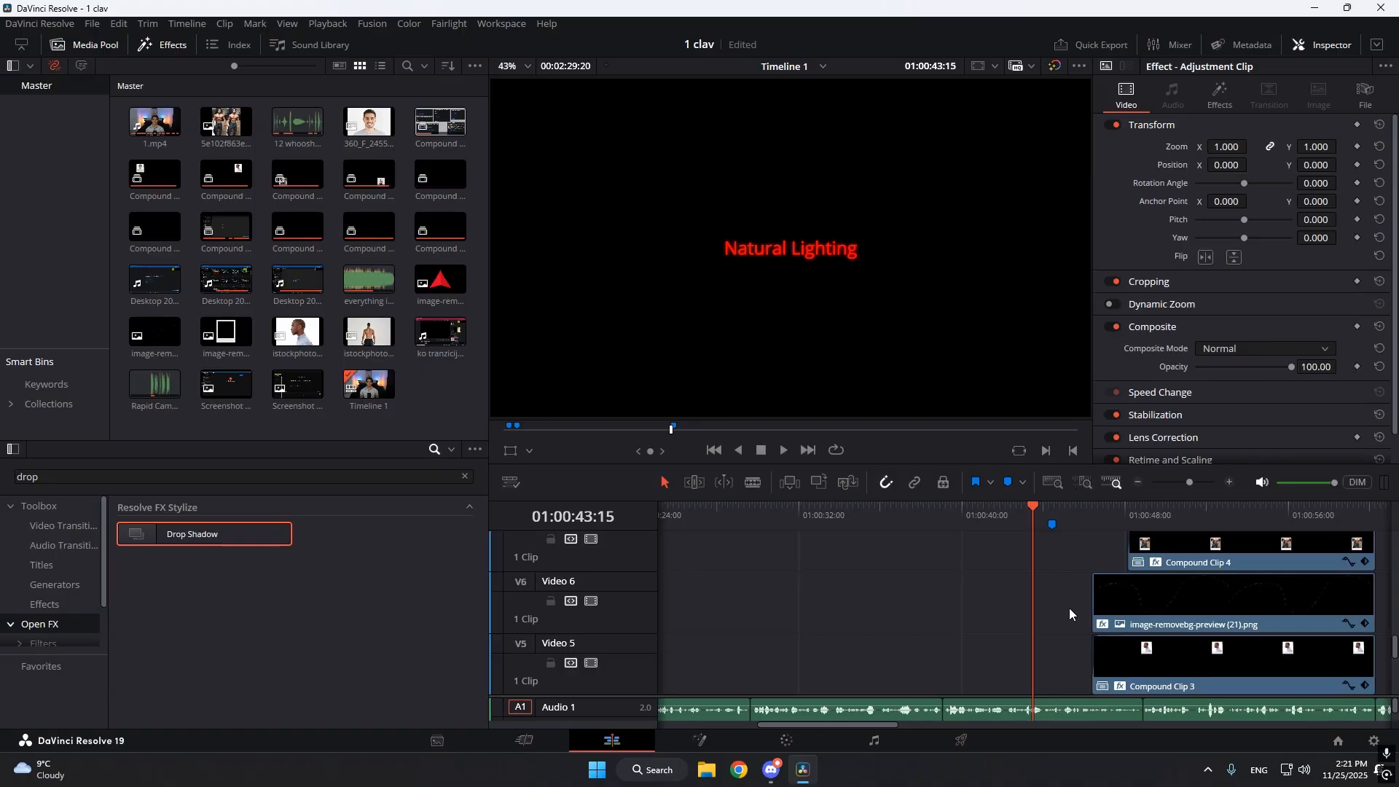
Select the Natural Lighting title, move to its start at 01:00:43:03 and play its opening zoom.
scroll(1116, 606, down, 4)
click(1065, 652)
drag(1035, 516, 1023, 517)
scroll(1194, 517, down, 1)
scroll(1202, 495, up, 3)
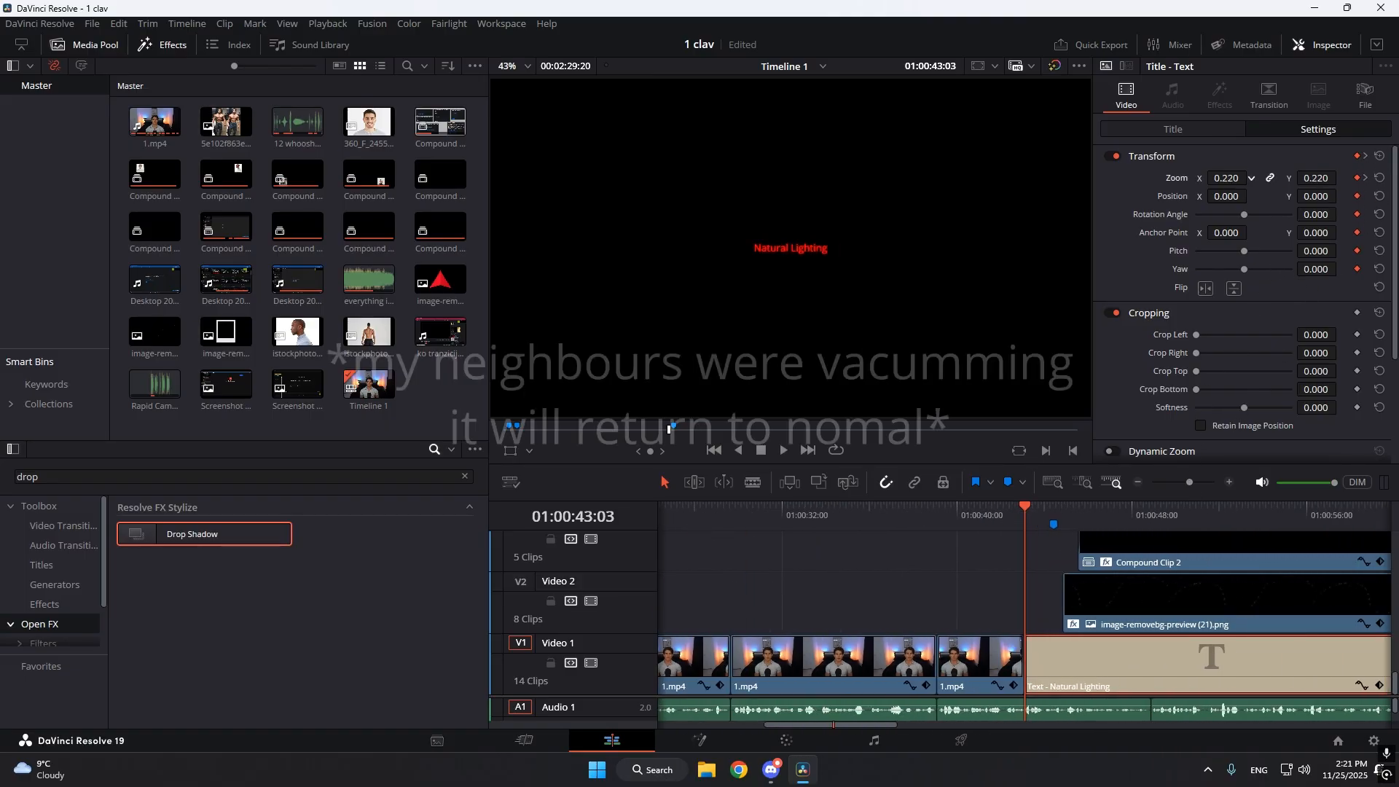
key(space)
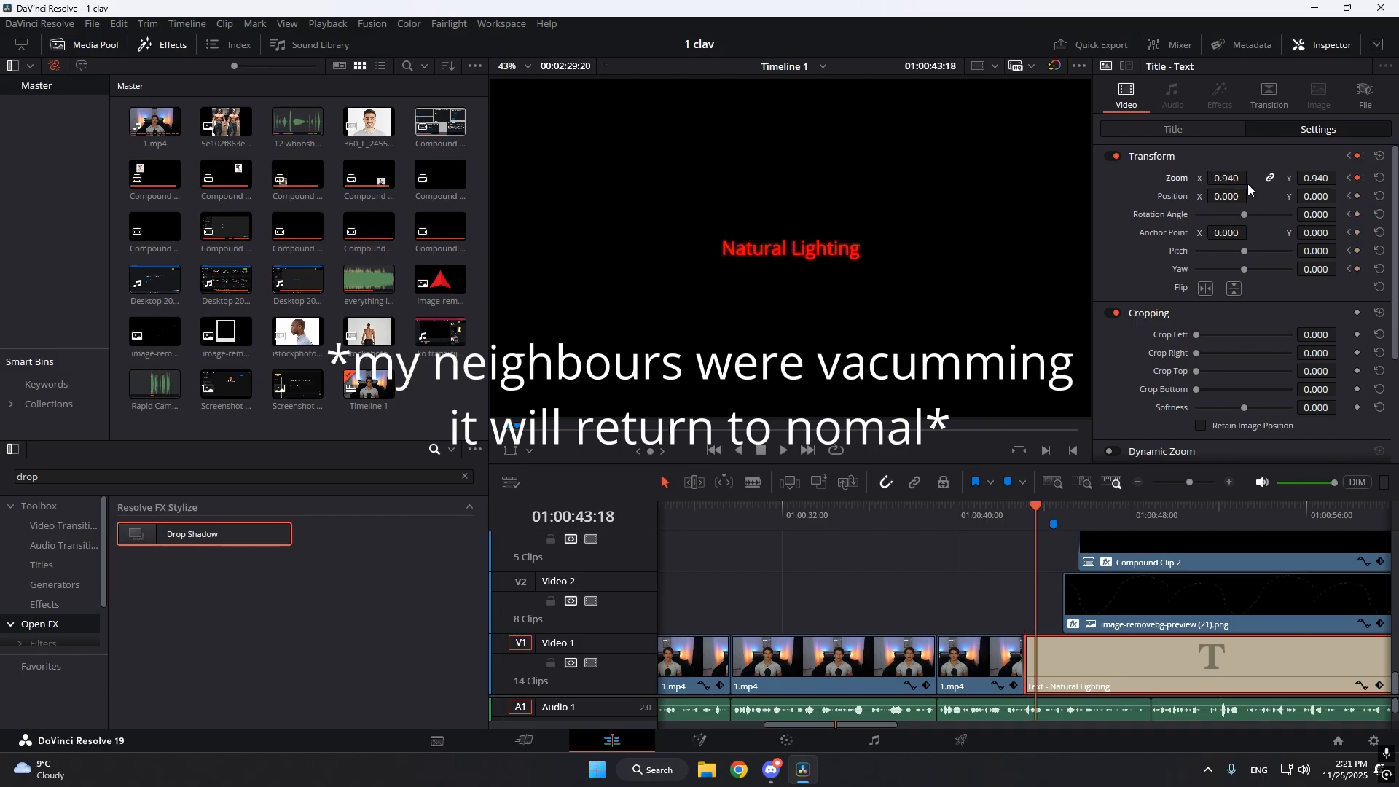
Show the Natural Lighting title's Zoom X keyframe curve to examine its easing.
scroll(1192, 484, down, 2)
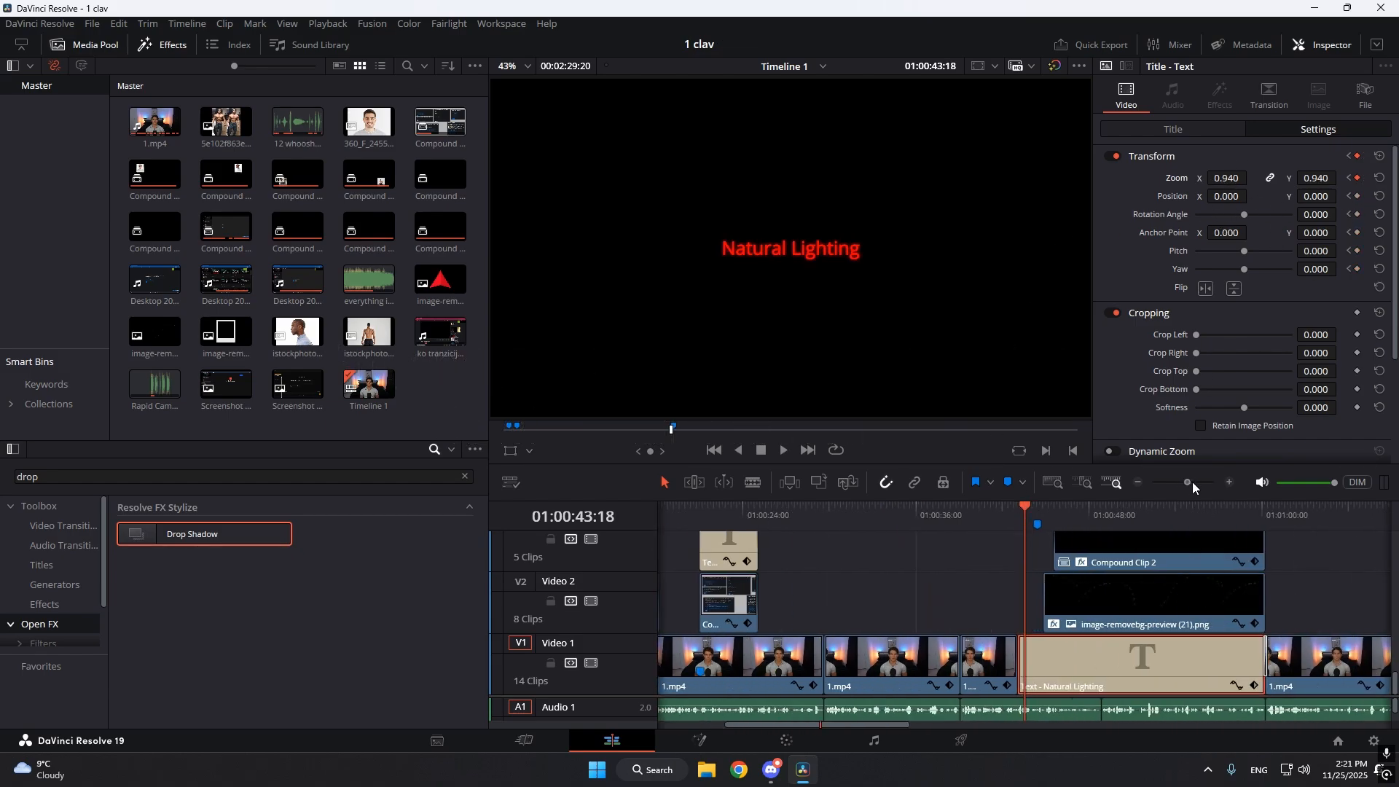
scroll(1195, 486, up, 3)
click(1356, 686)
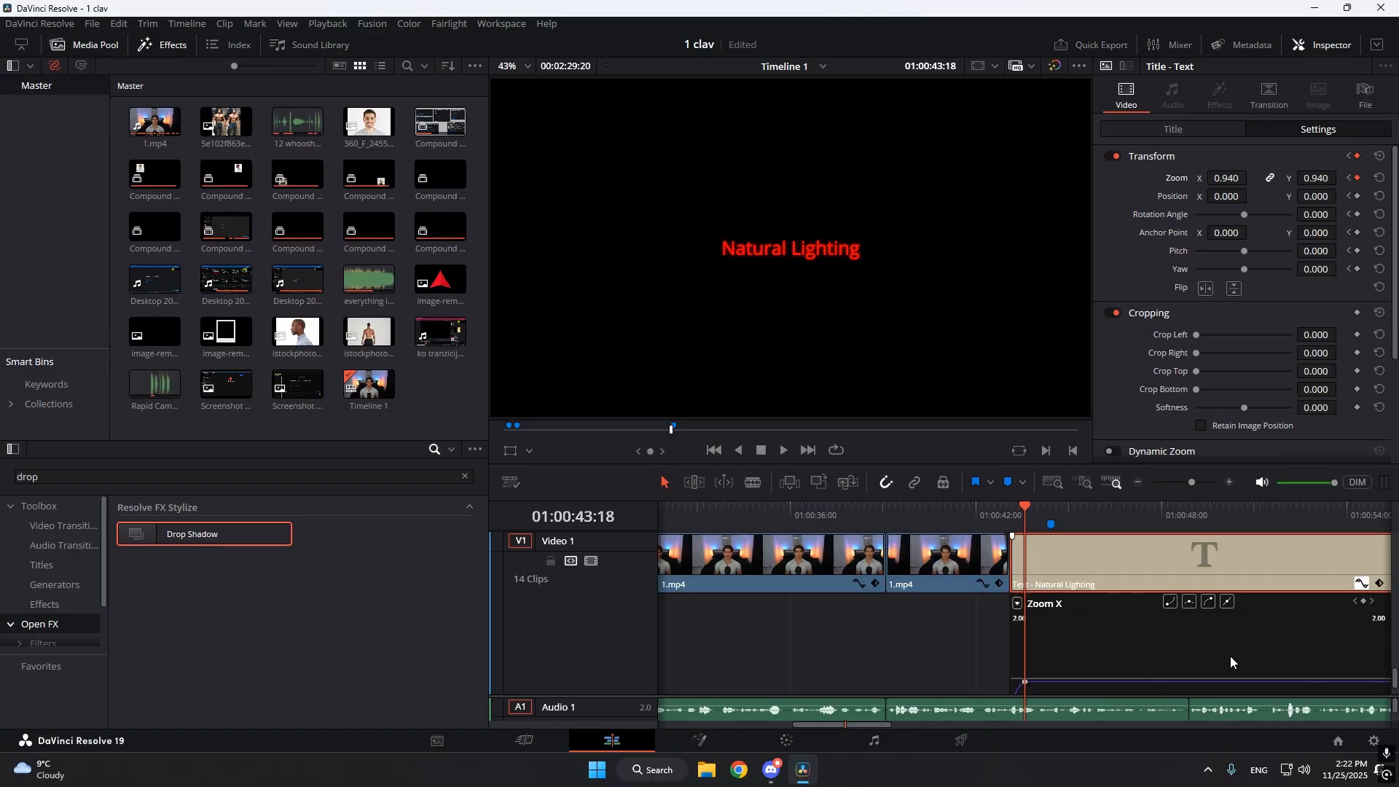
scroll(1358, 567, up, 3)
Decompose Compound Clip 2 in place using clips only.
right_click(1358, 563)
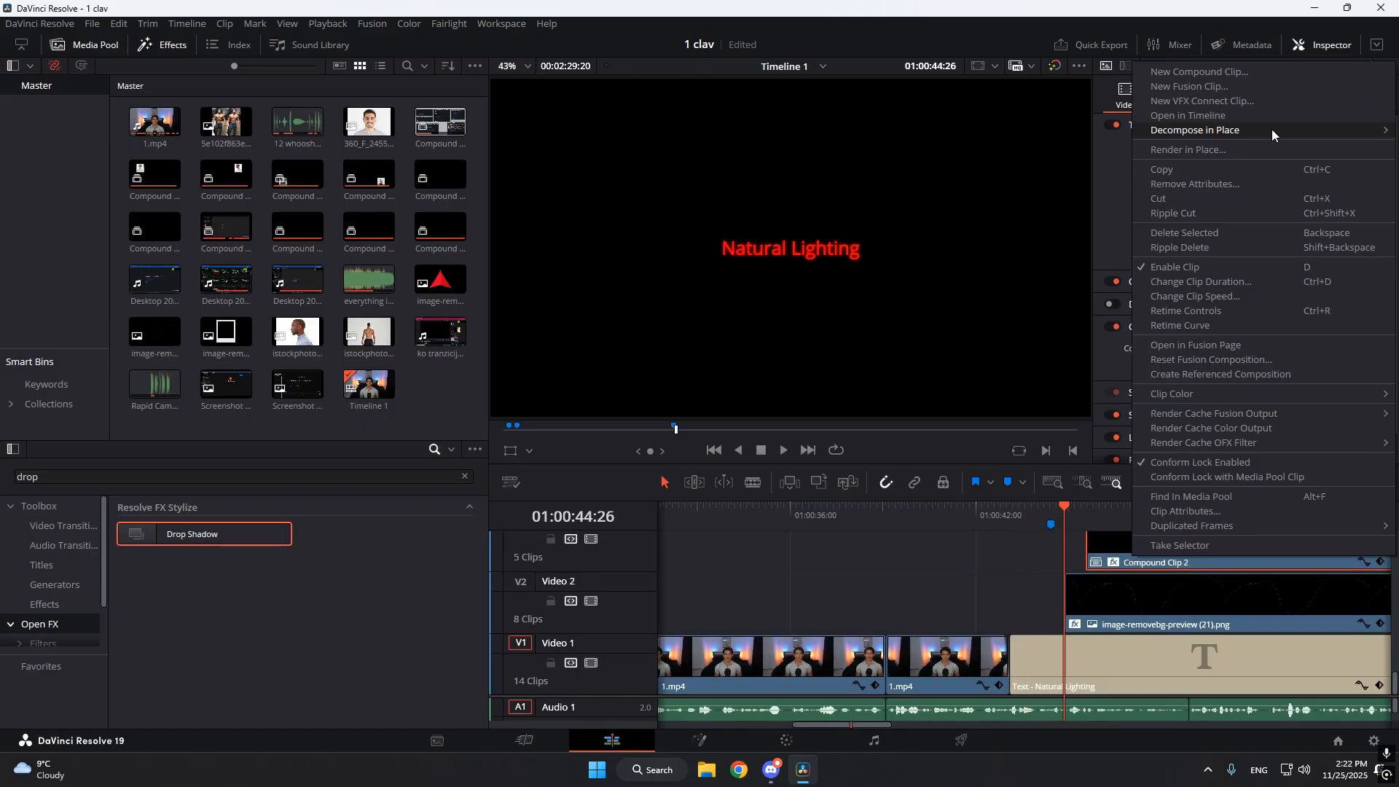
mouse_move(1270, 129)
click(1027, 129)
Try to extend the start of the polaroid frame clip on Video 3 back to 01:00:44:26.
scroll(1128, 626, up, 1)
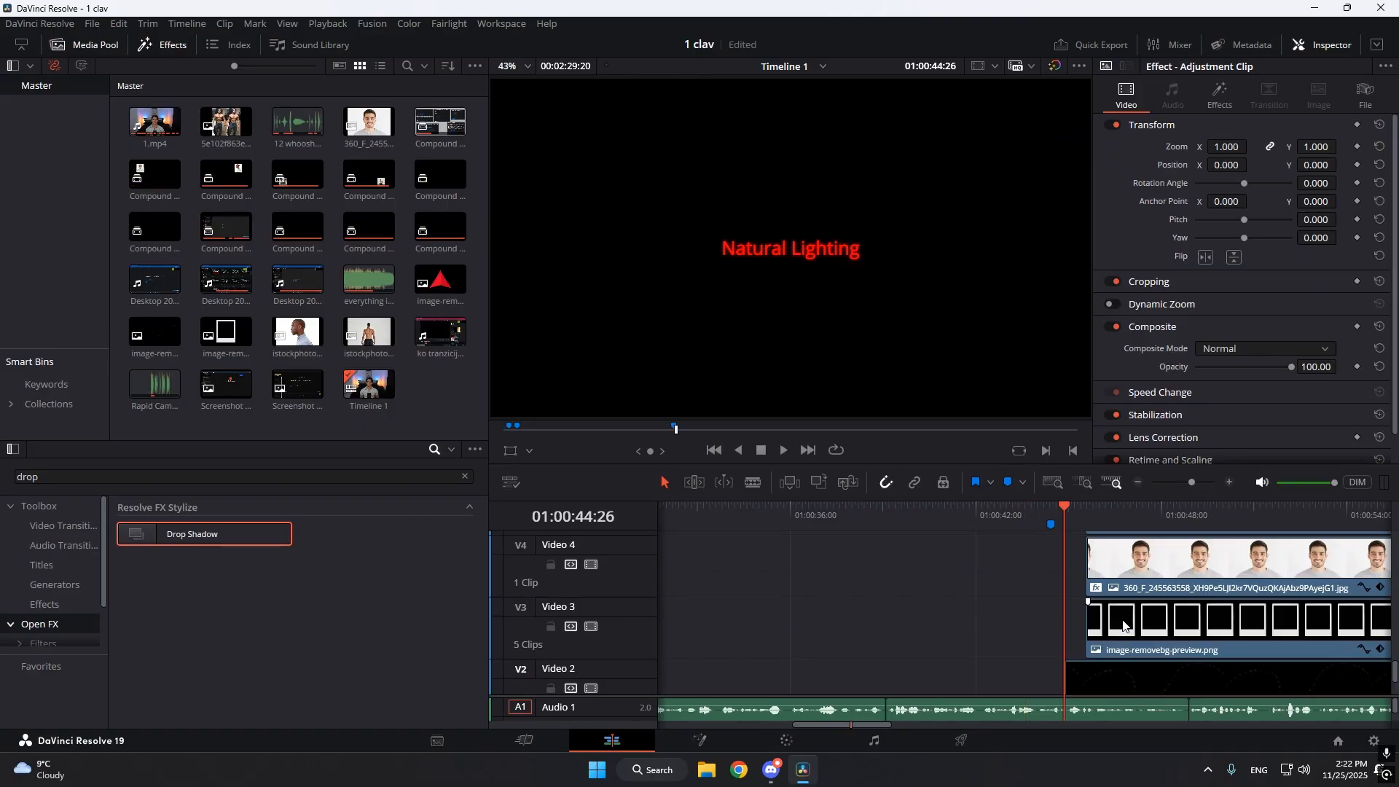
click(1126, 626)
drag(1088, 626, 1067, 628)
click(1077, 632)
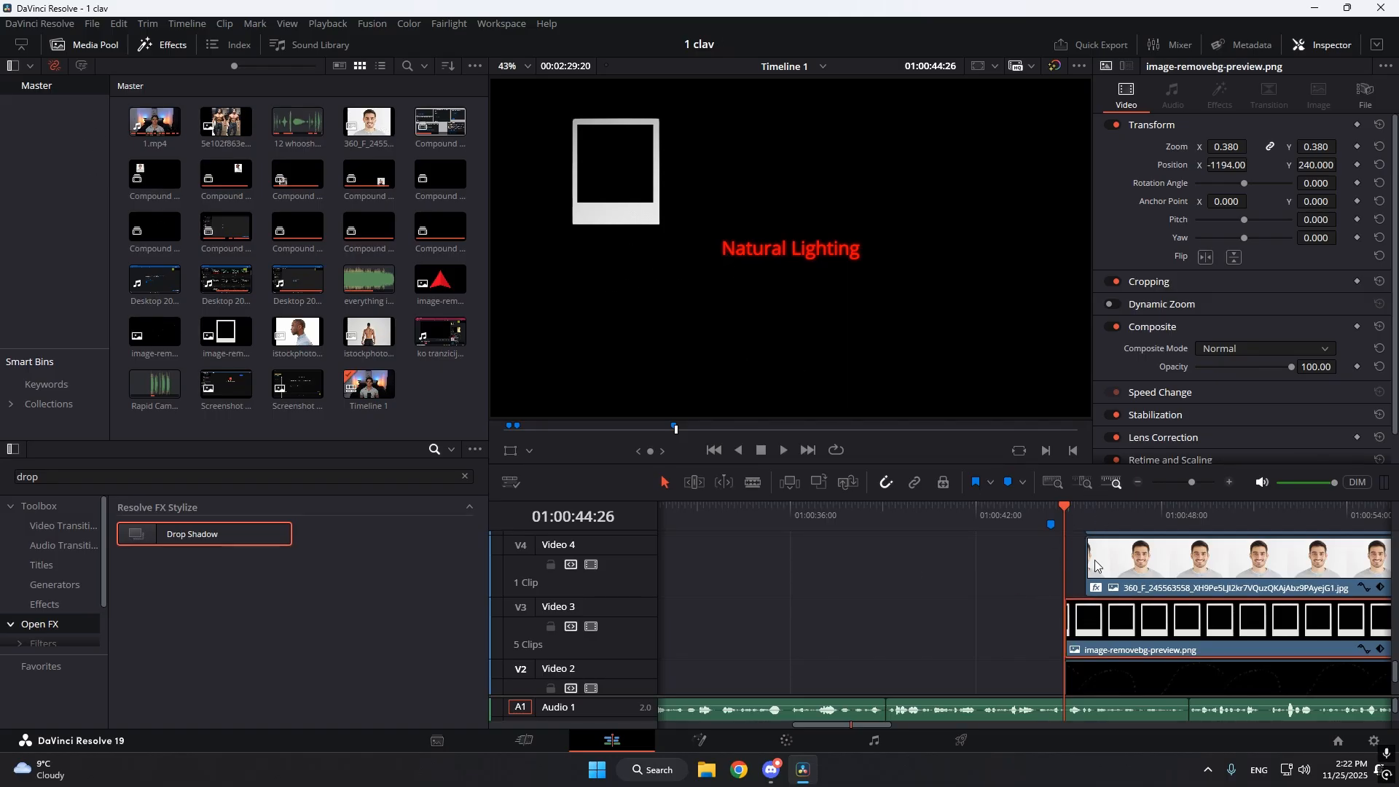
key(ctrl+z)
Examine the cut at 01:00:45:17 where the portrait and polaroid frame join the dashed line, stepping across it by frame.
click(1092, 524)
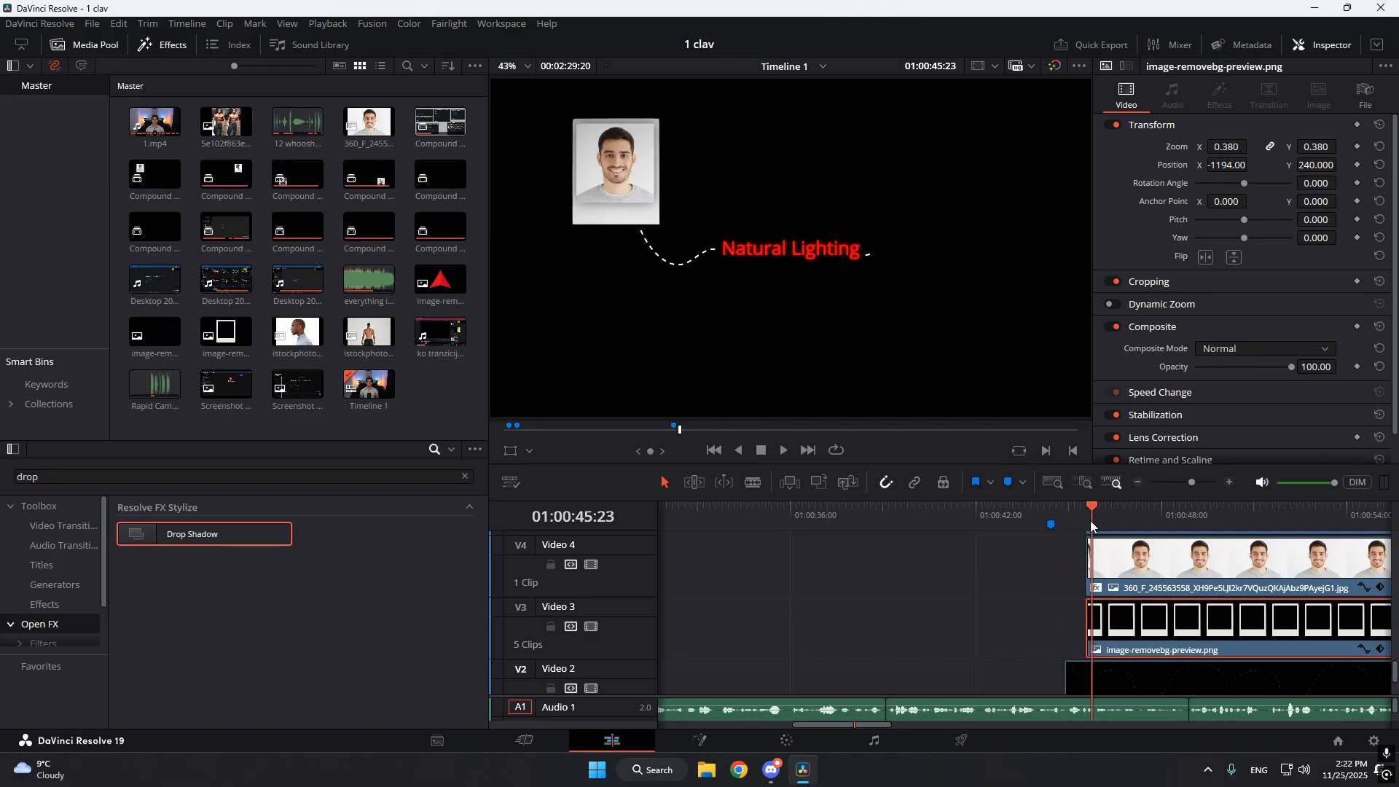
click(1087, 526)
drag(1057, 579, 994, 615)
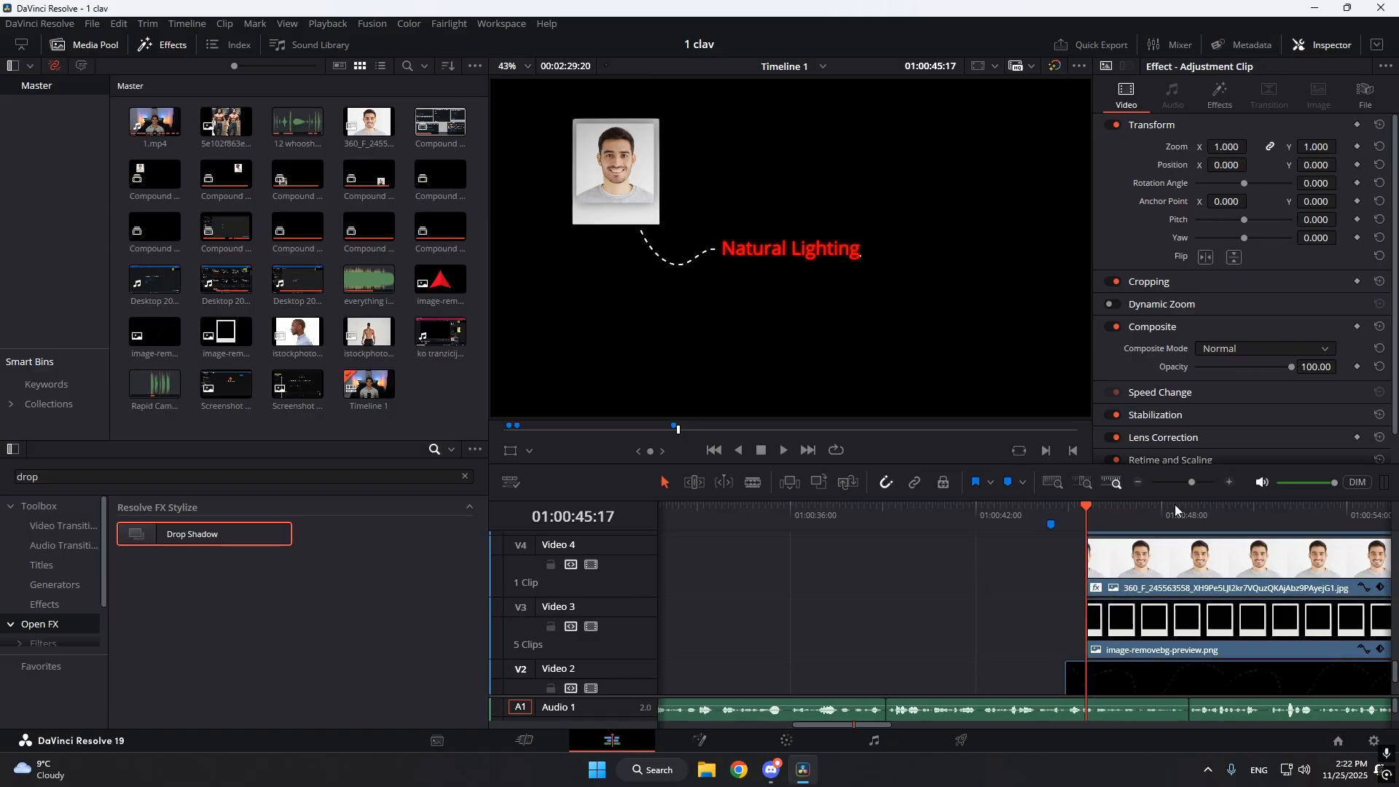
mouse_move(1192, 482)
mouse_down()
mouse_move(1160, 484)
mouse_move(1196, 488)
mouse_up()
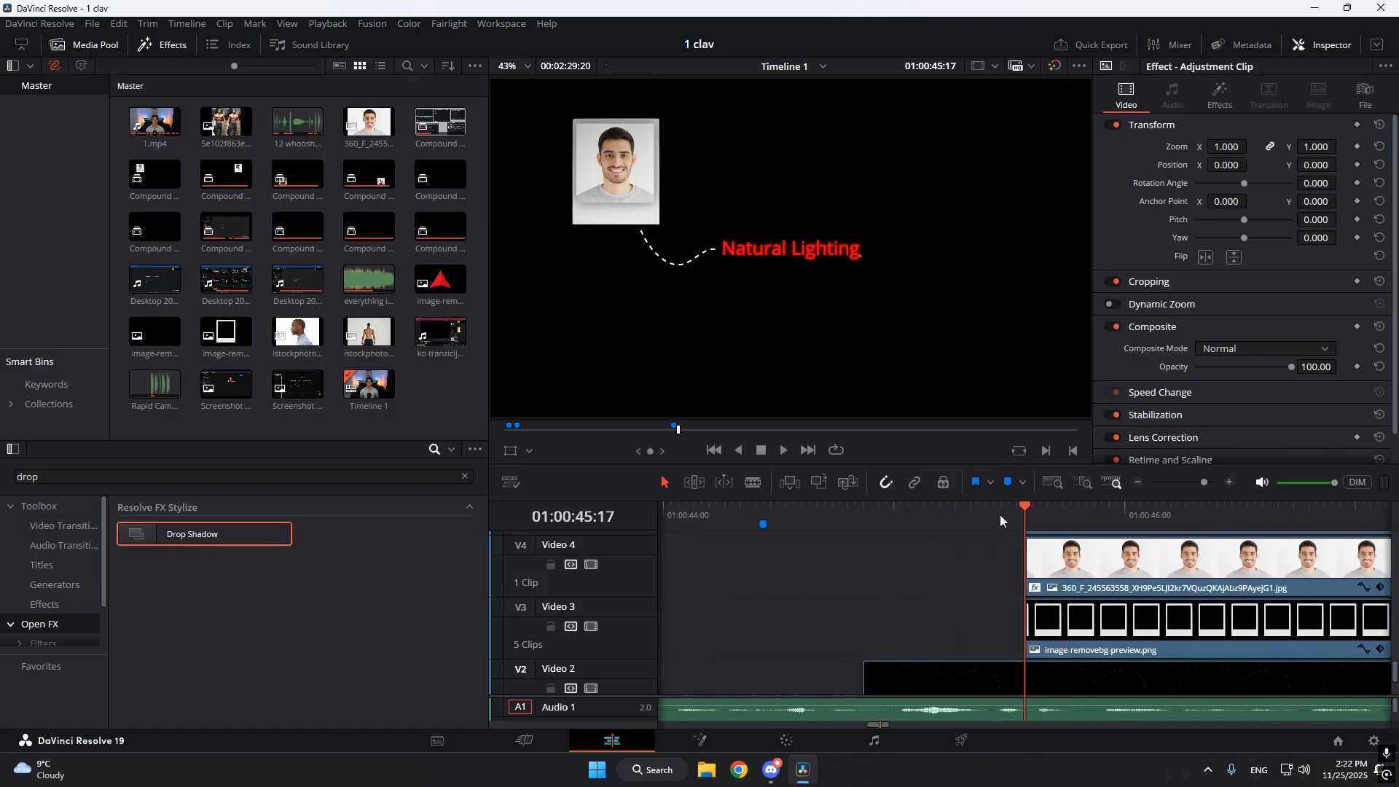
drag(991, 516, 1013, 539)
click(913, 671)
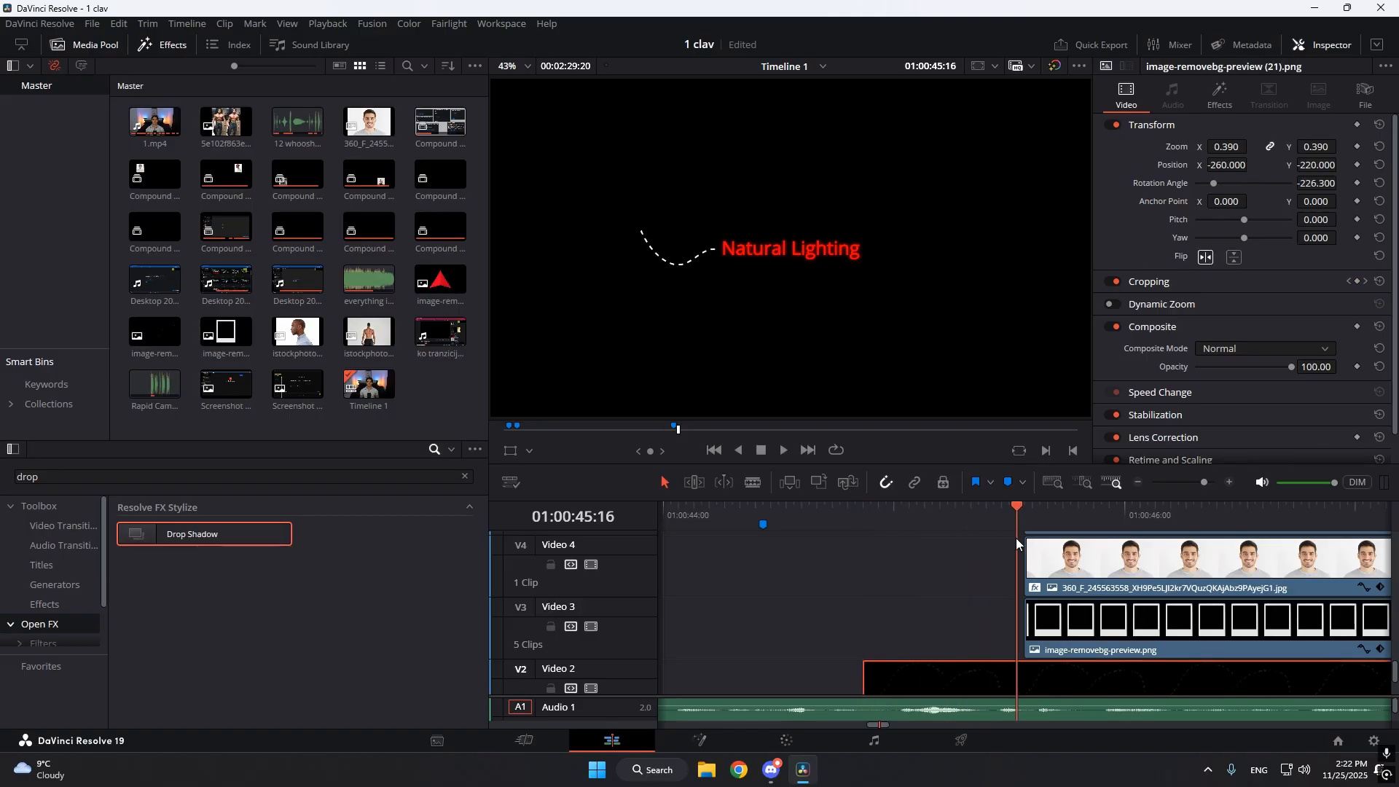
key(Right)
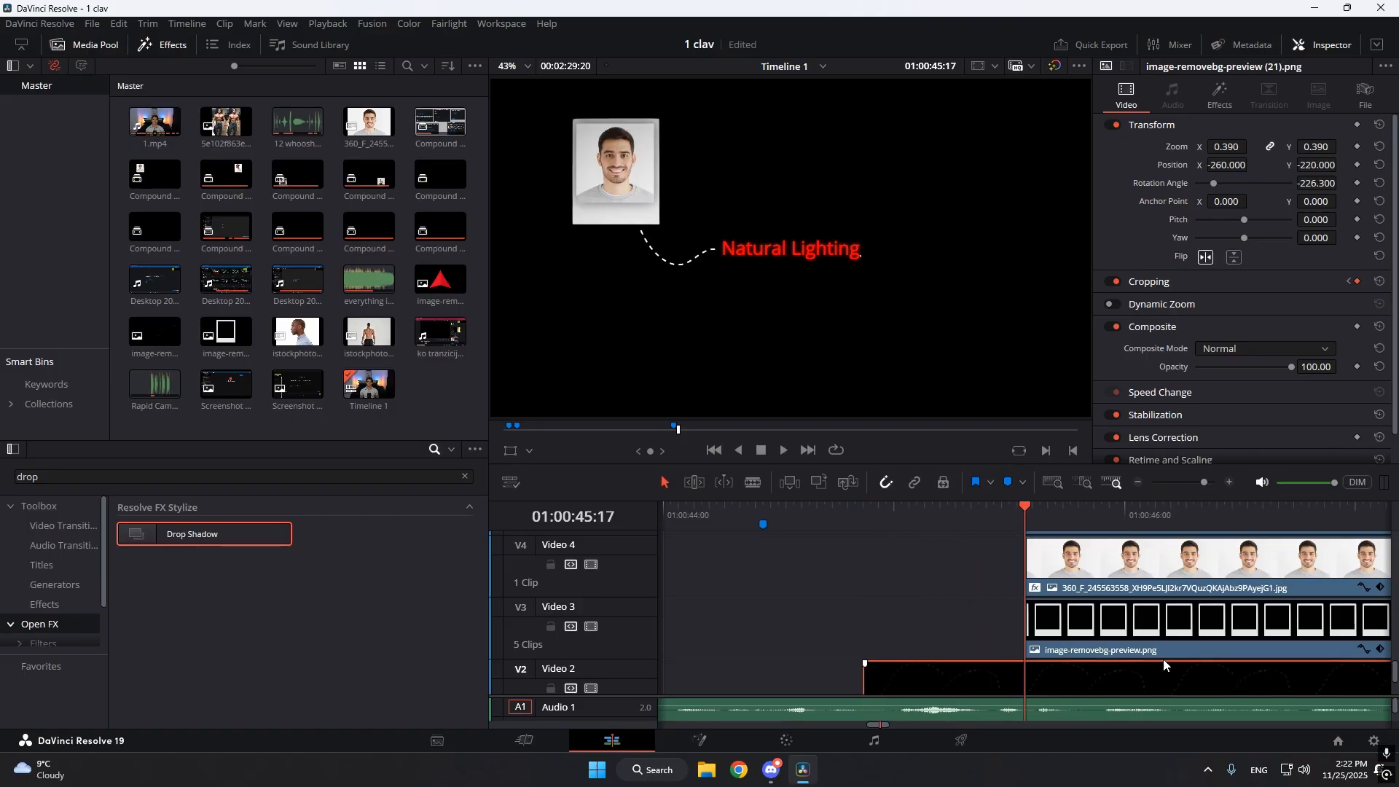
click(1134, 584)
click(1122, 626)
click(955, 625)
Step through the first frames of the Video 2 dashed-line image from 01:00:44:26 and show its Cropping settings.
drag(962, 514, 869, 577)
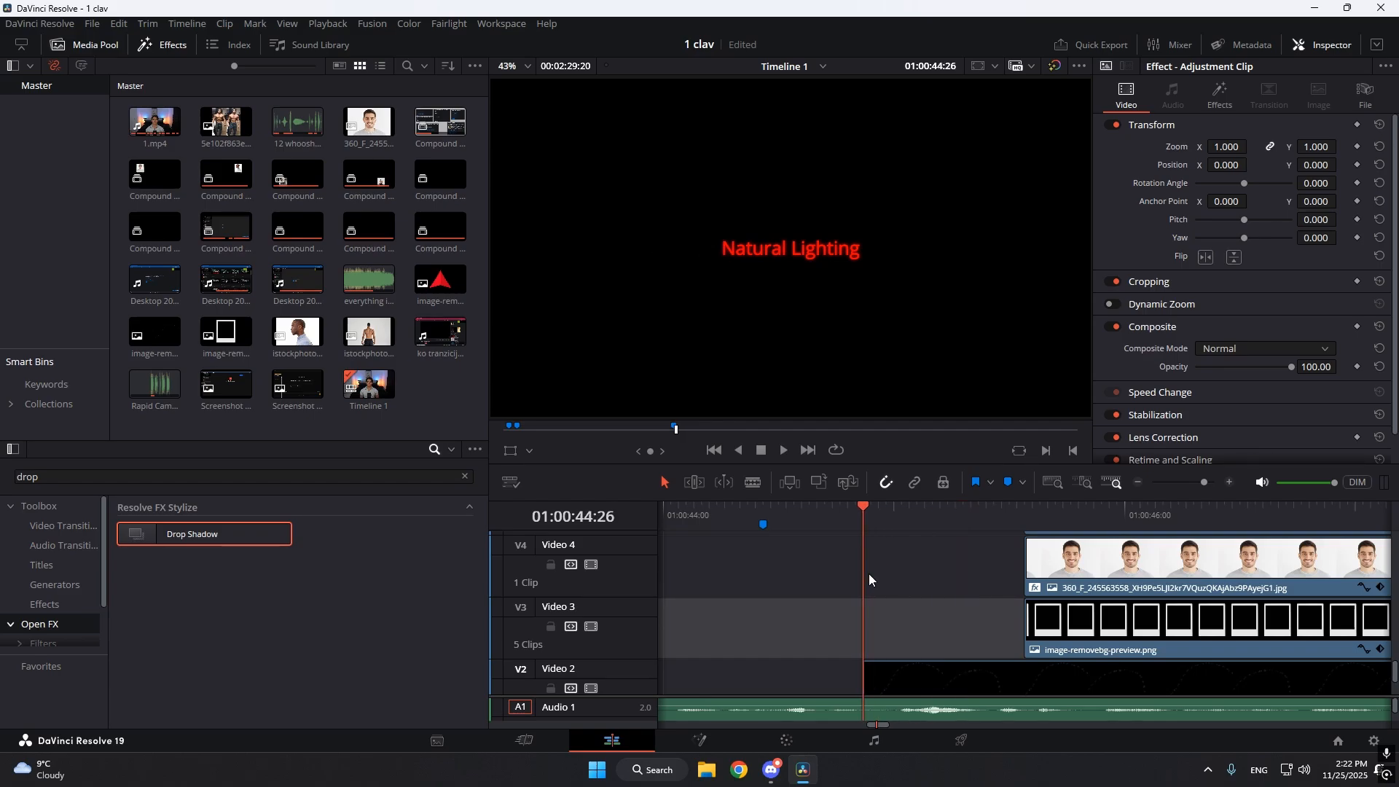
scroll(889, 579, down, 2)
click(916, 584)
key(Right)
key(Right)
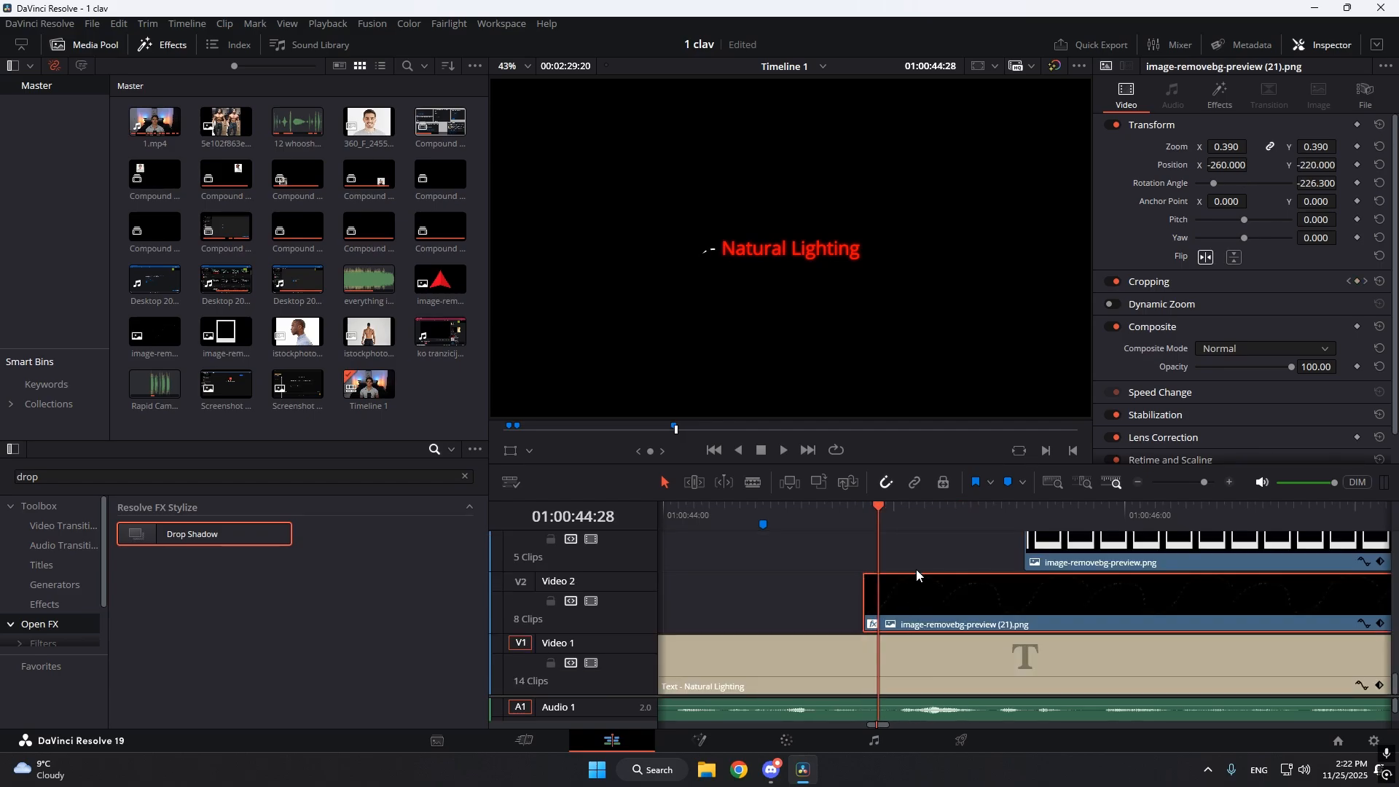
key(Left)
key(Left)
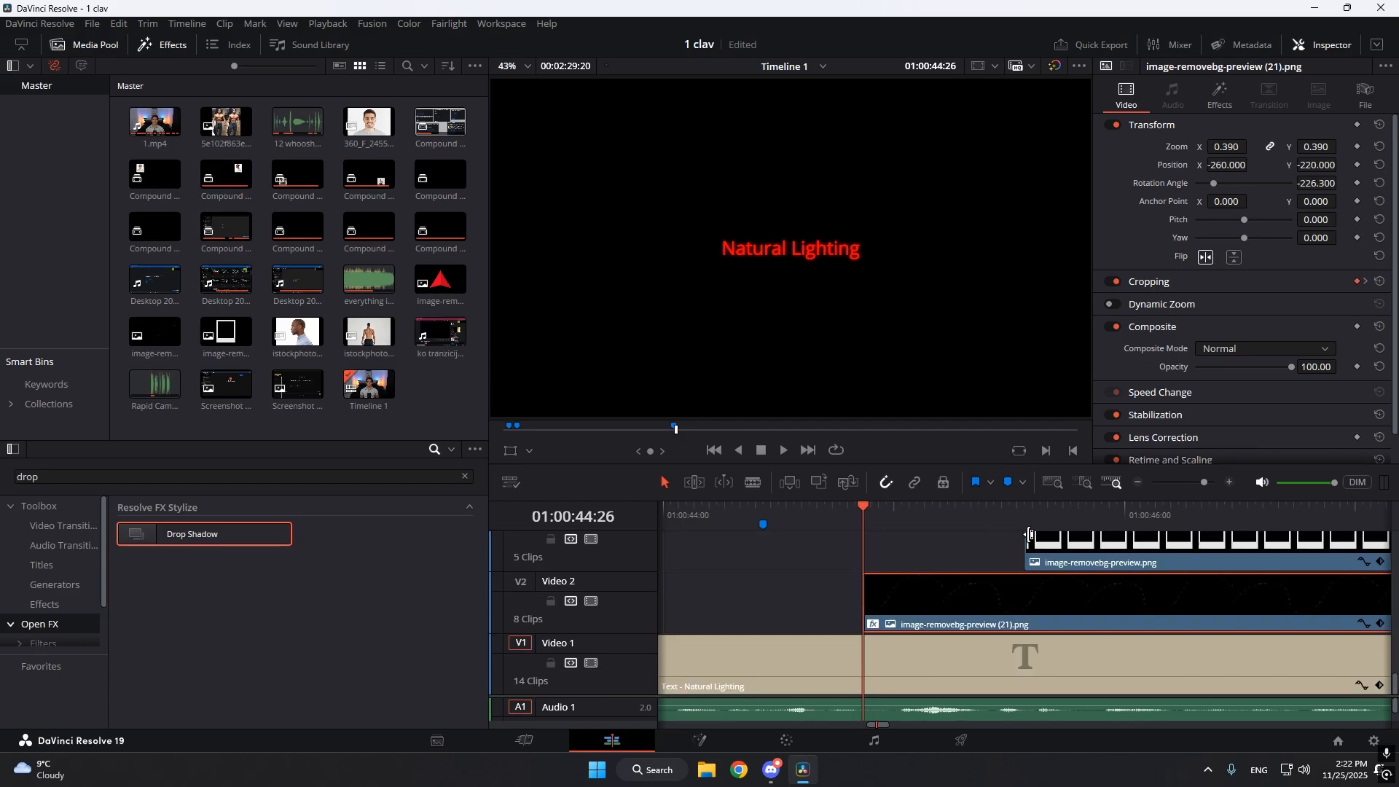
click(1301, 283)
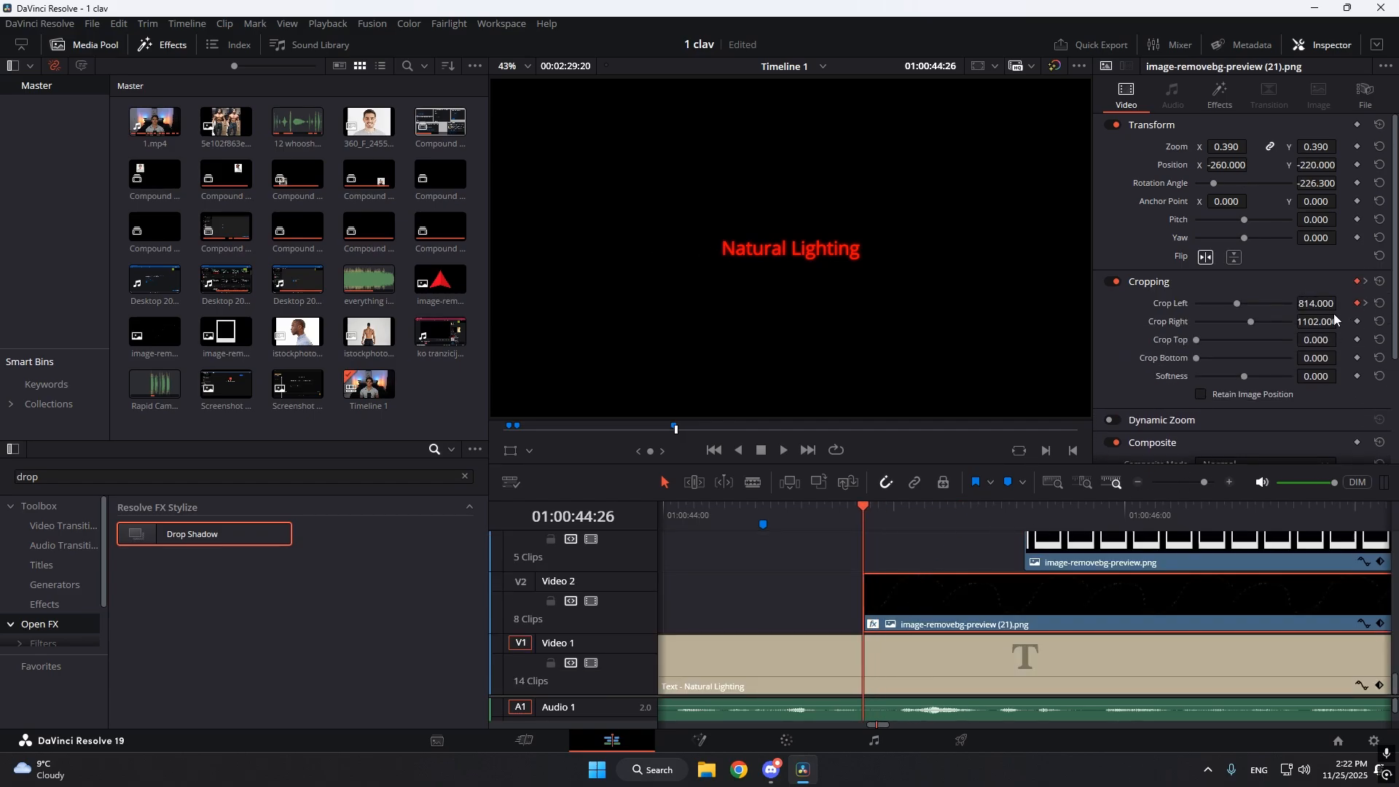
Try resetting the dashed-line image's cropping, and undo it.
click(1380, 282)
key(ctrl+z)
key(ctrl+z)
Go to the dashed-line image's next Cropping keyframe at 01:00:45:17.
click(1366, 282)
scroll(1115, 652, up, 1)
click(986, 601)
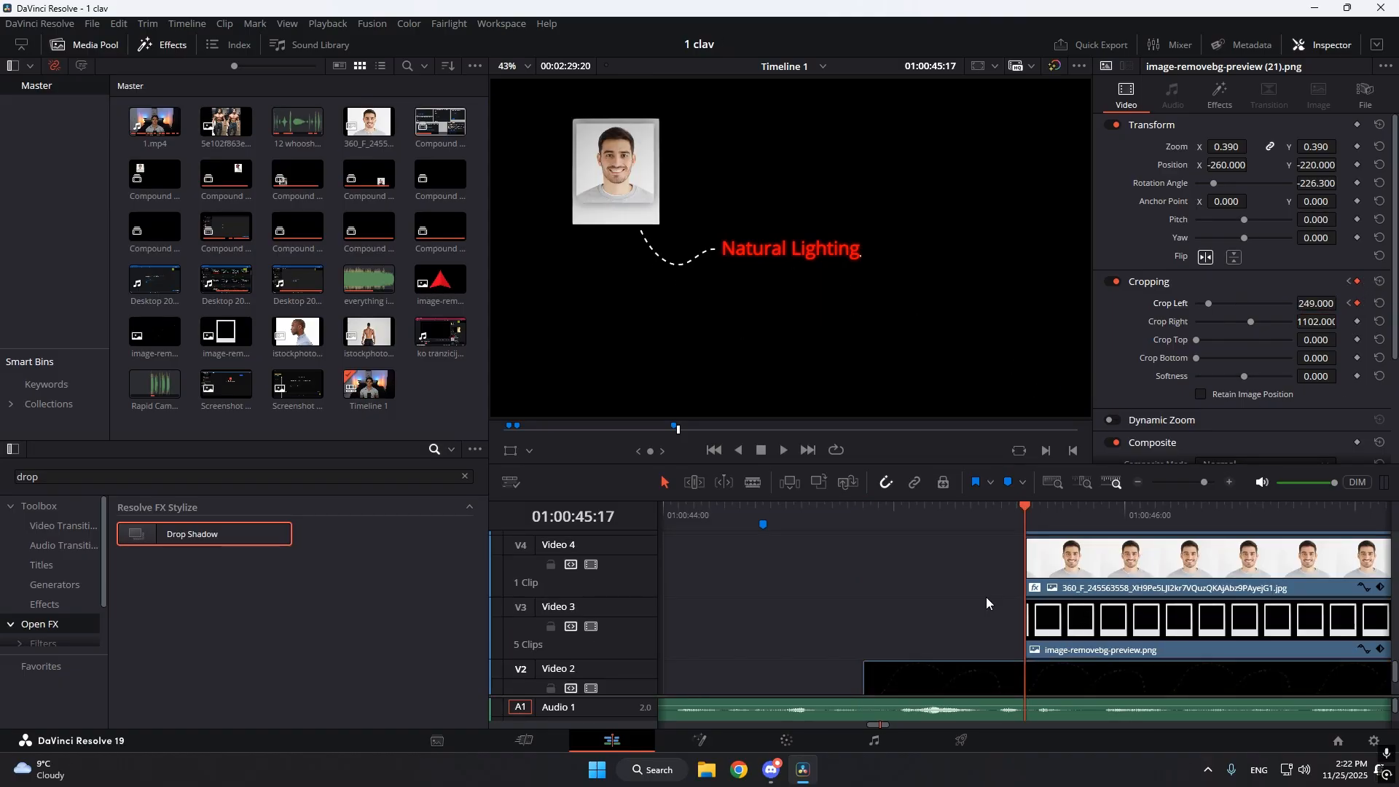
Combine the portrait photo and polaroid frame clips on Video 4 and Video 3 into a compound clip.
click(1076, 582)
drag(954, 574, 1157, 632)
right_click(1078, 614)
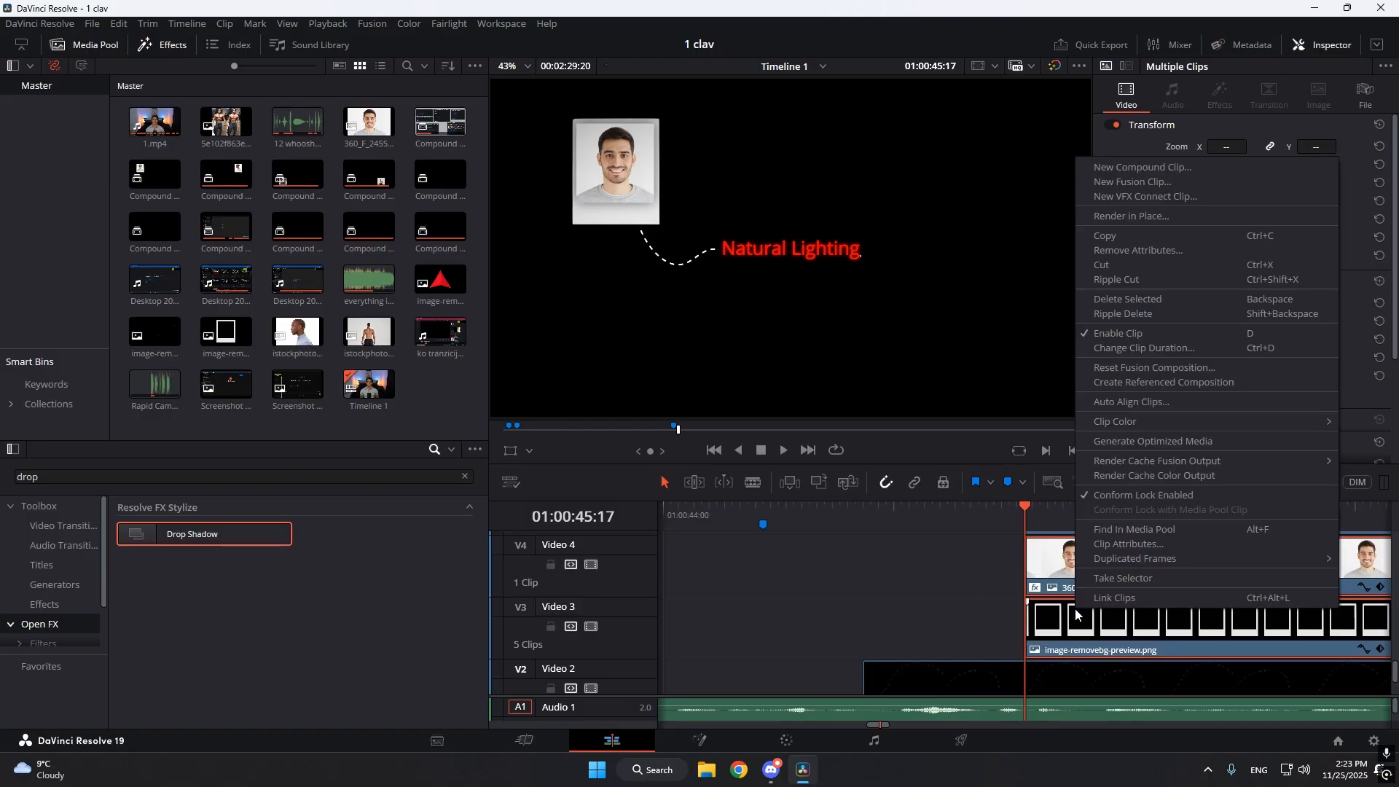
click(1125, 172)
click(797, 424)
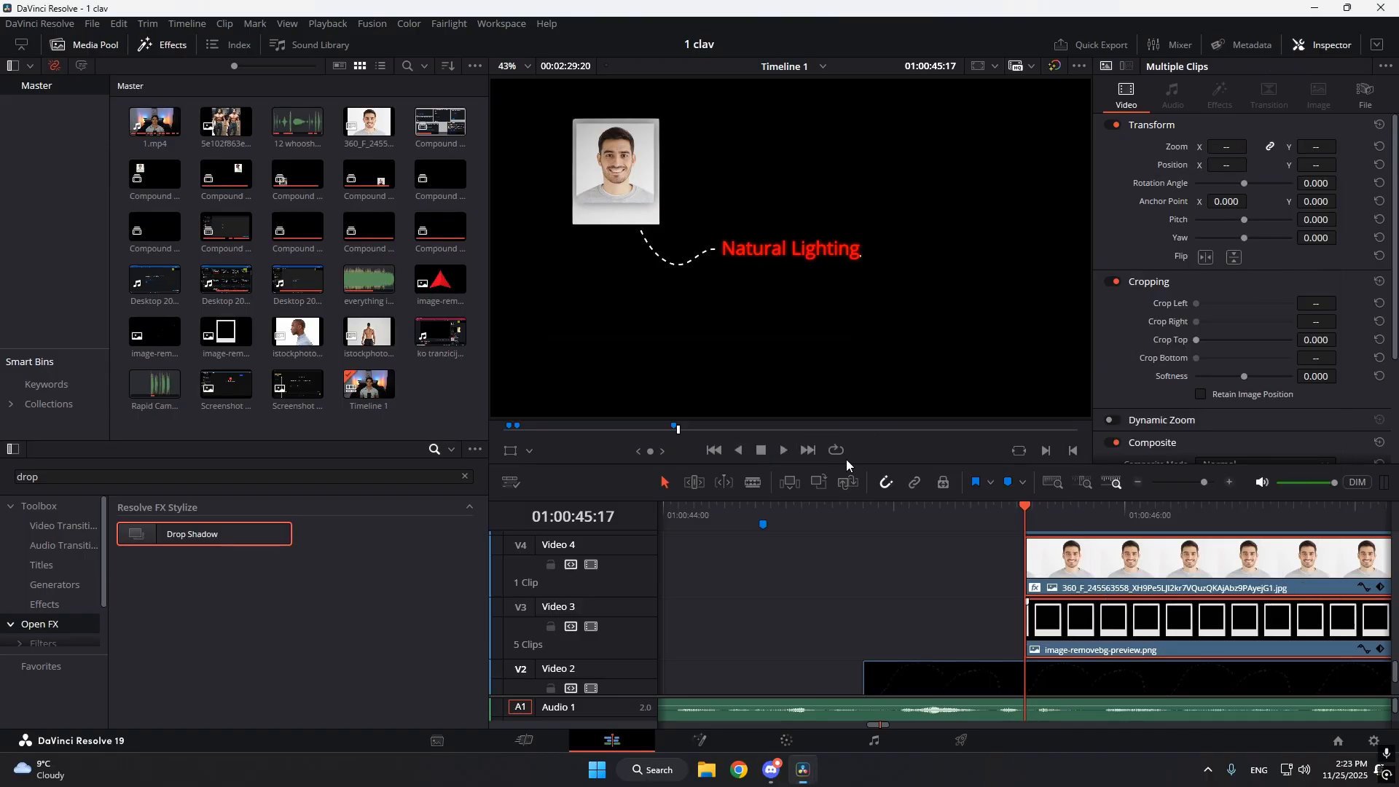
Examine the second dashed-line image on Video 5 up to 01:00:46:13 by Compound Clip 3, and return to 01:00:45:17.
scroll(1046, 594, up, 3)
click(1070, 653)
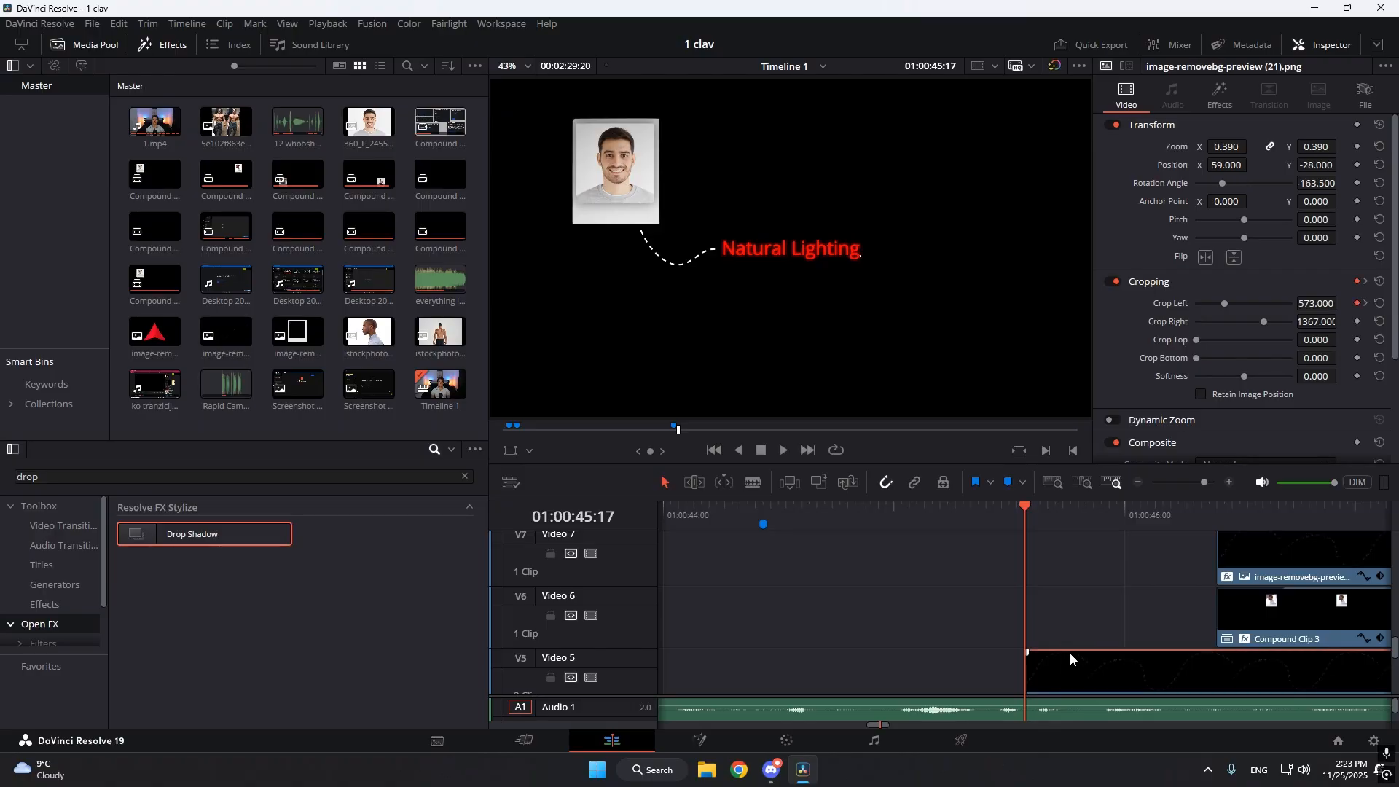
click(1224, 519)
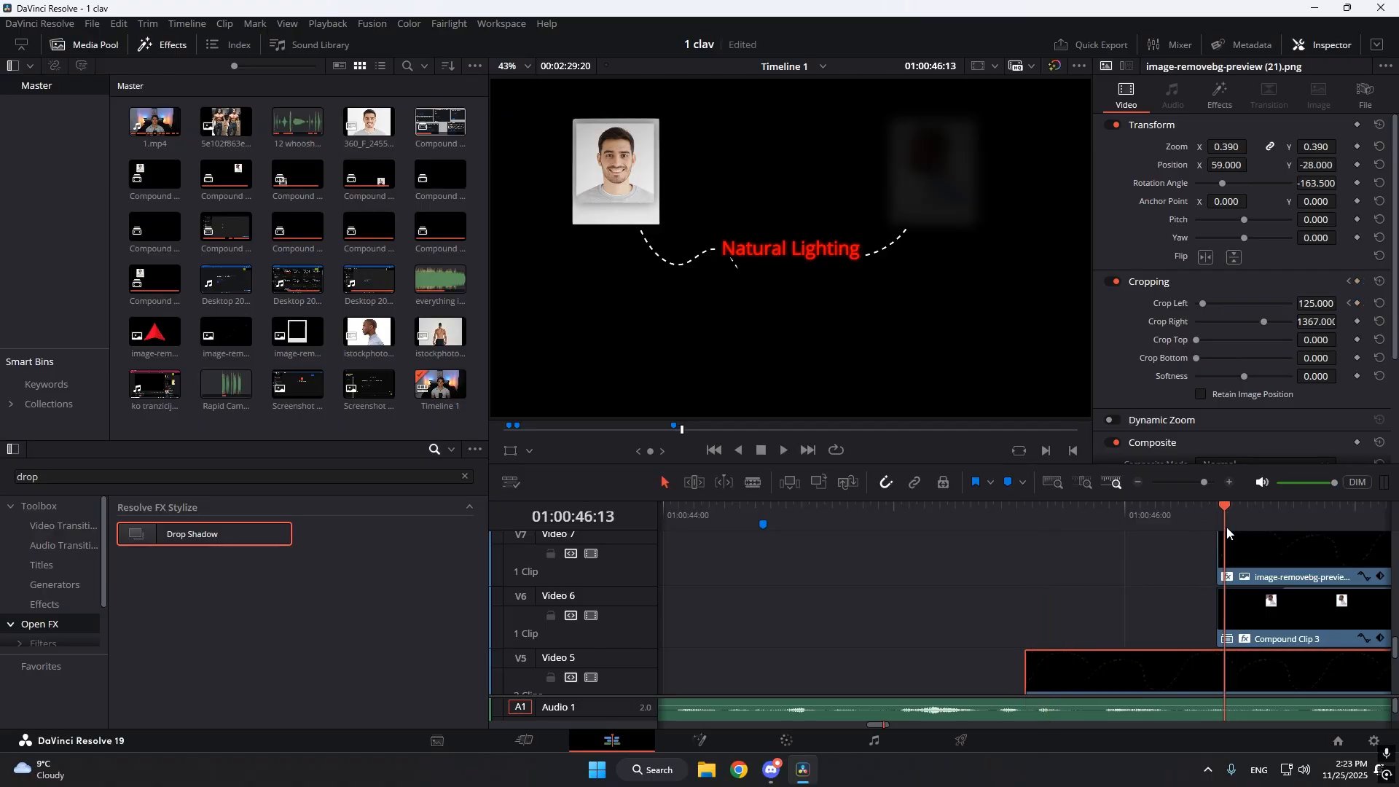
scroll(1201, 583, down, 2)
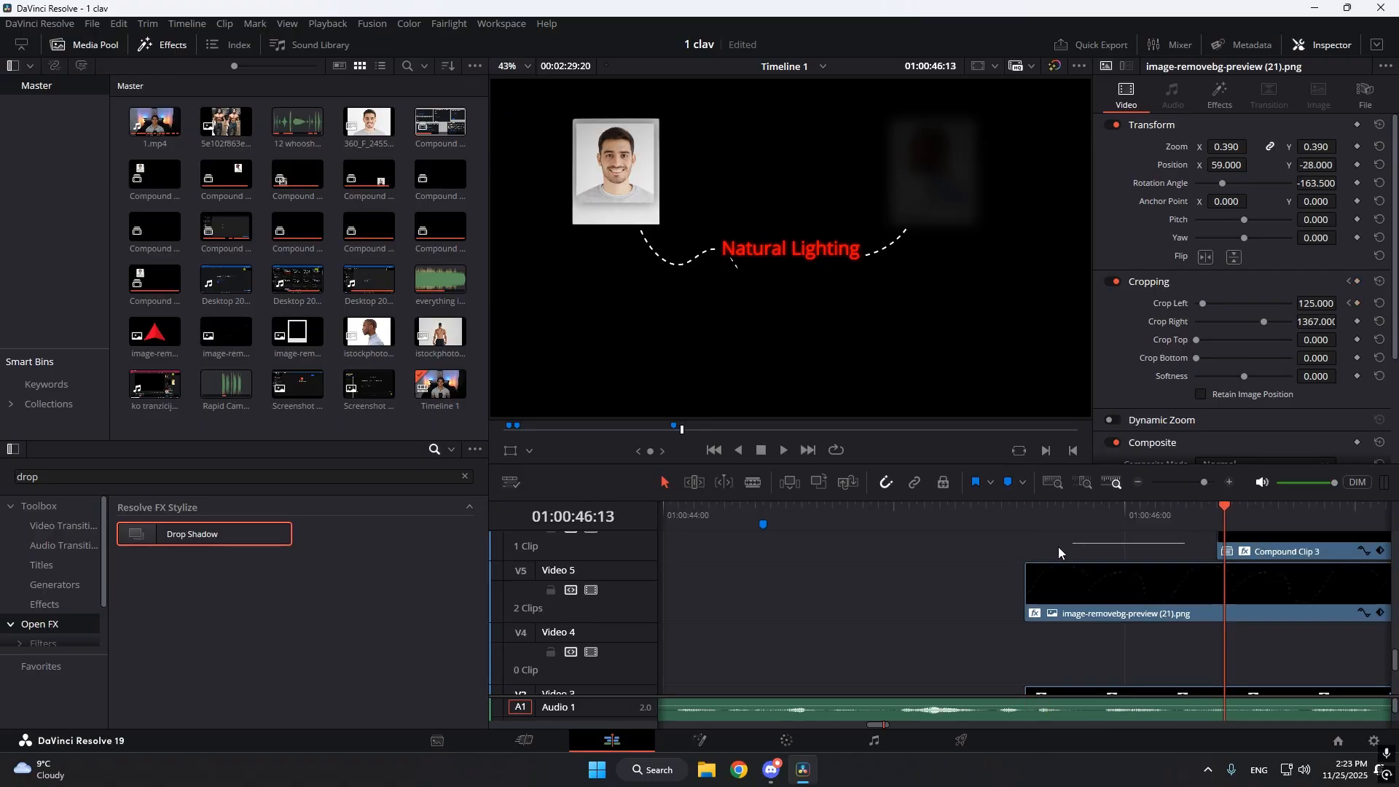
click(1017, 546)
key(Right)
drag(1027, 565, 1036, 532)
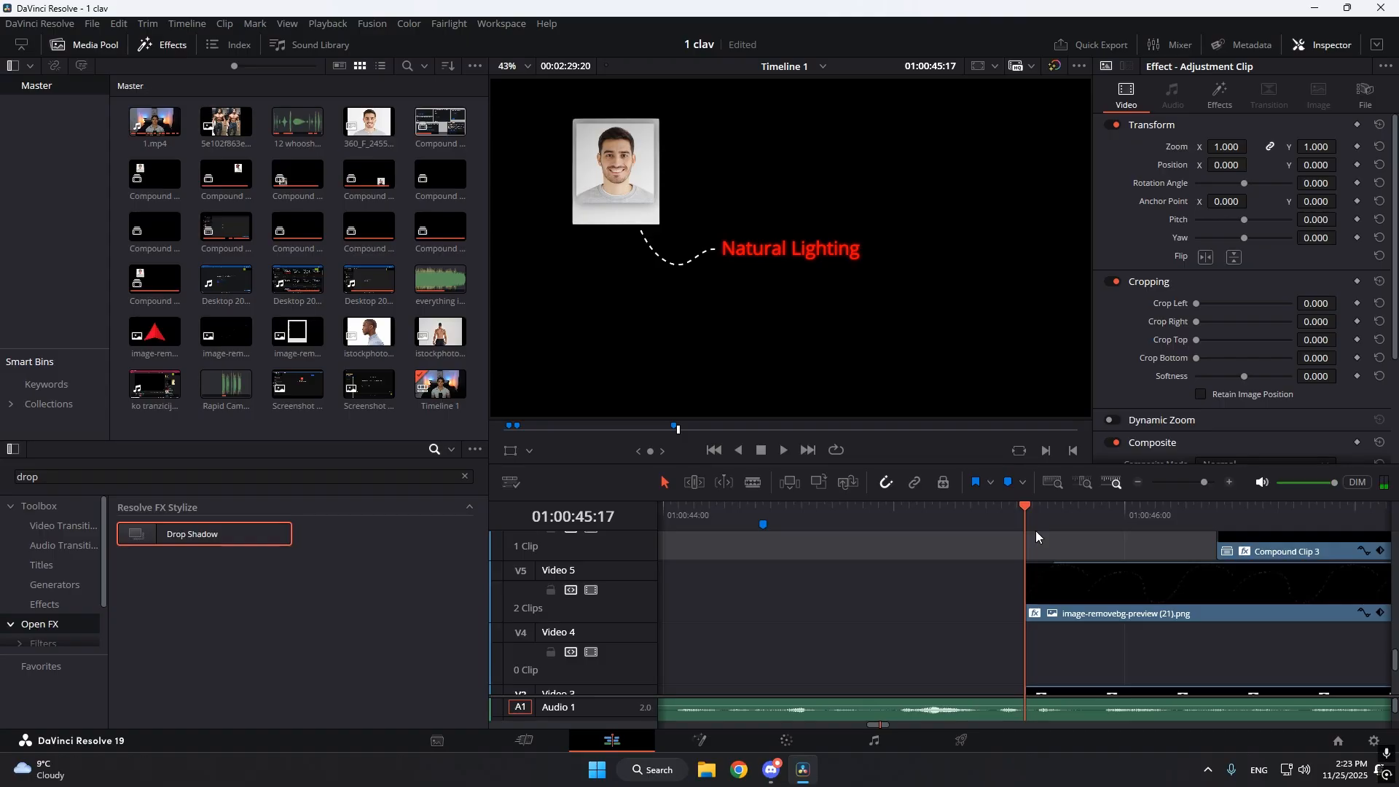
Undo combining the portrait and polaroid frame clips.
scroll(1082, 593, down, 3)
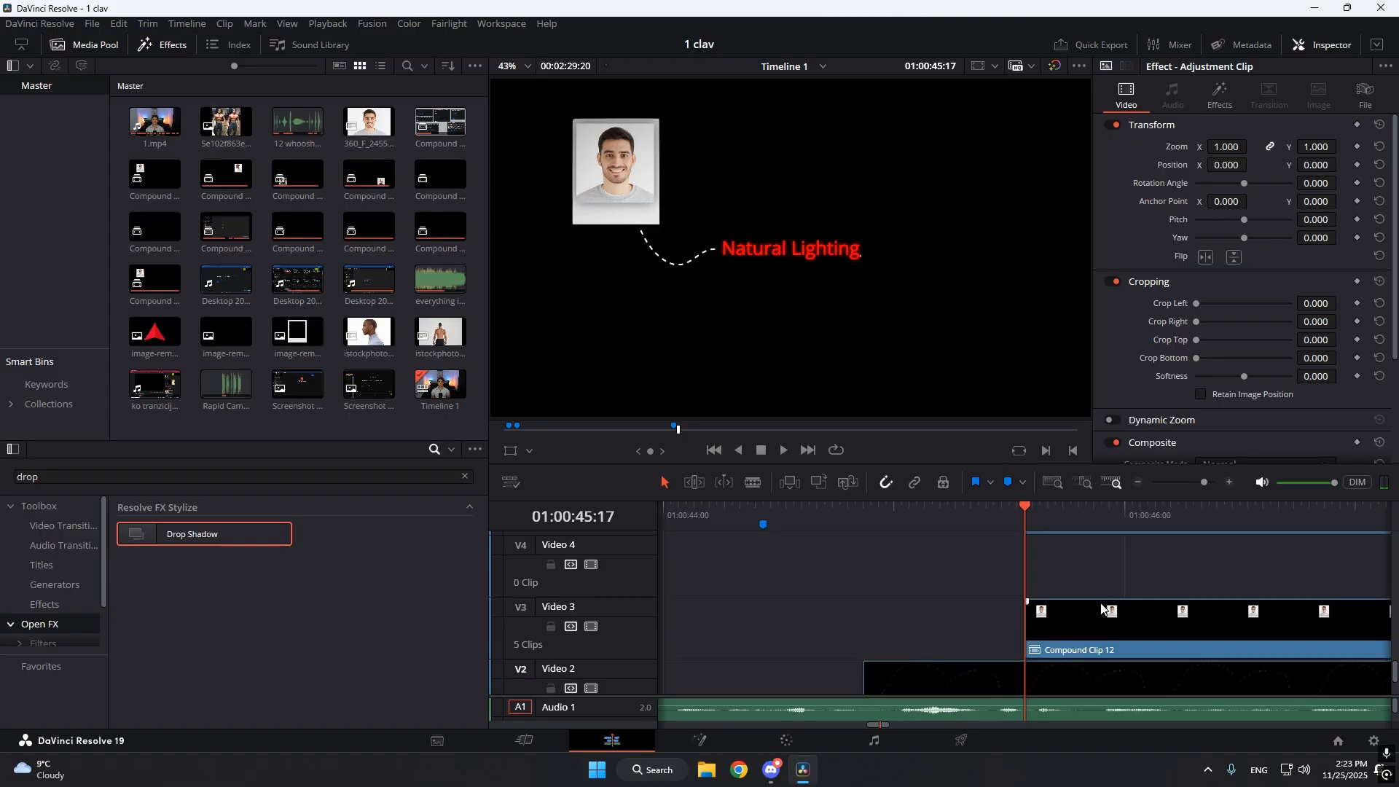
key(ctrl+z)
Create a new compound clip from the portrait photo and polaroid frame clips starting at 01:00:45:17.
drag(995, 577, 1060, 624)
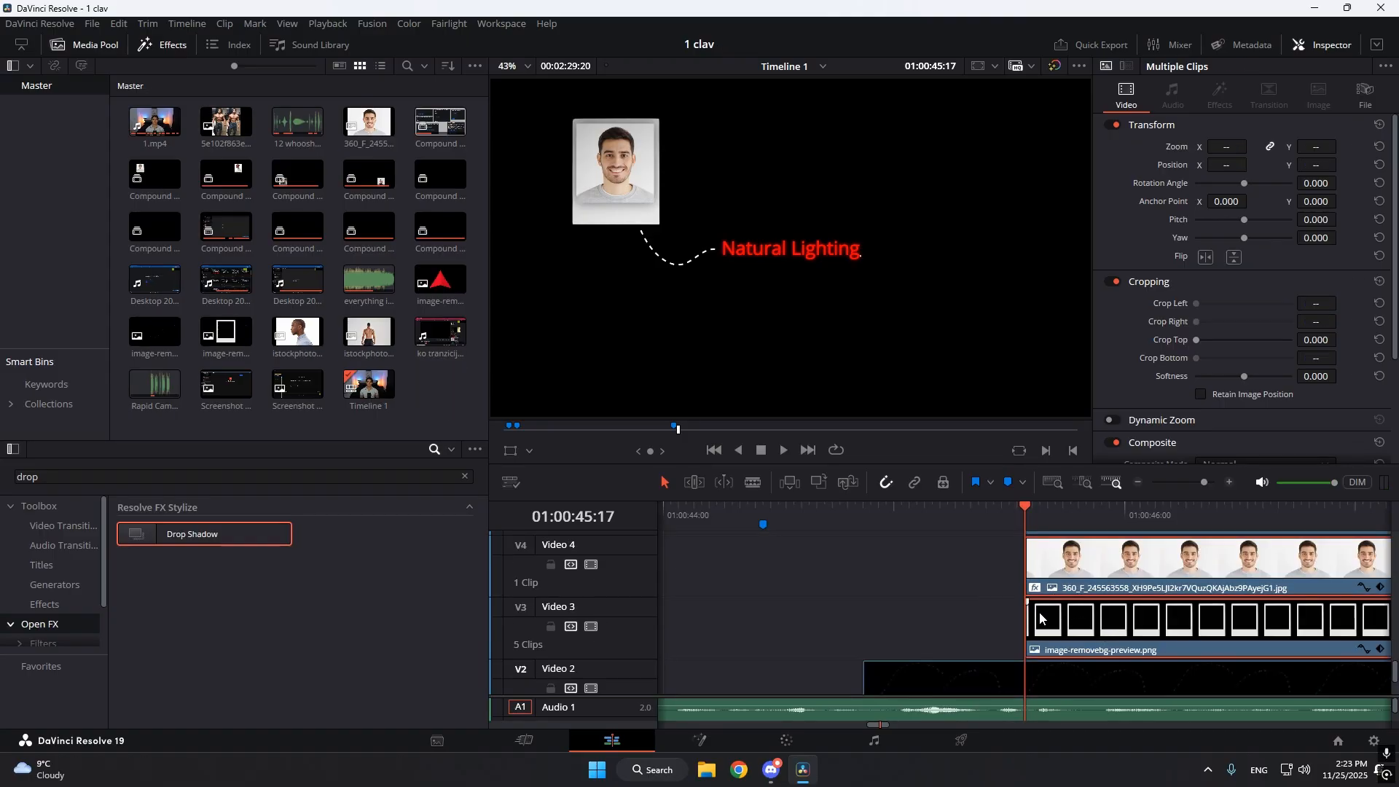
scroll(1057, 627, up, 2)
right_click(1056, 644)
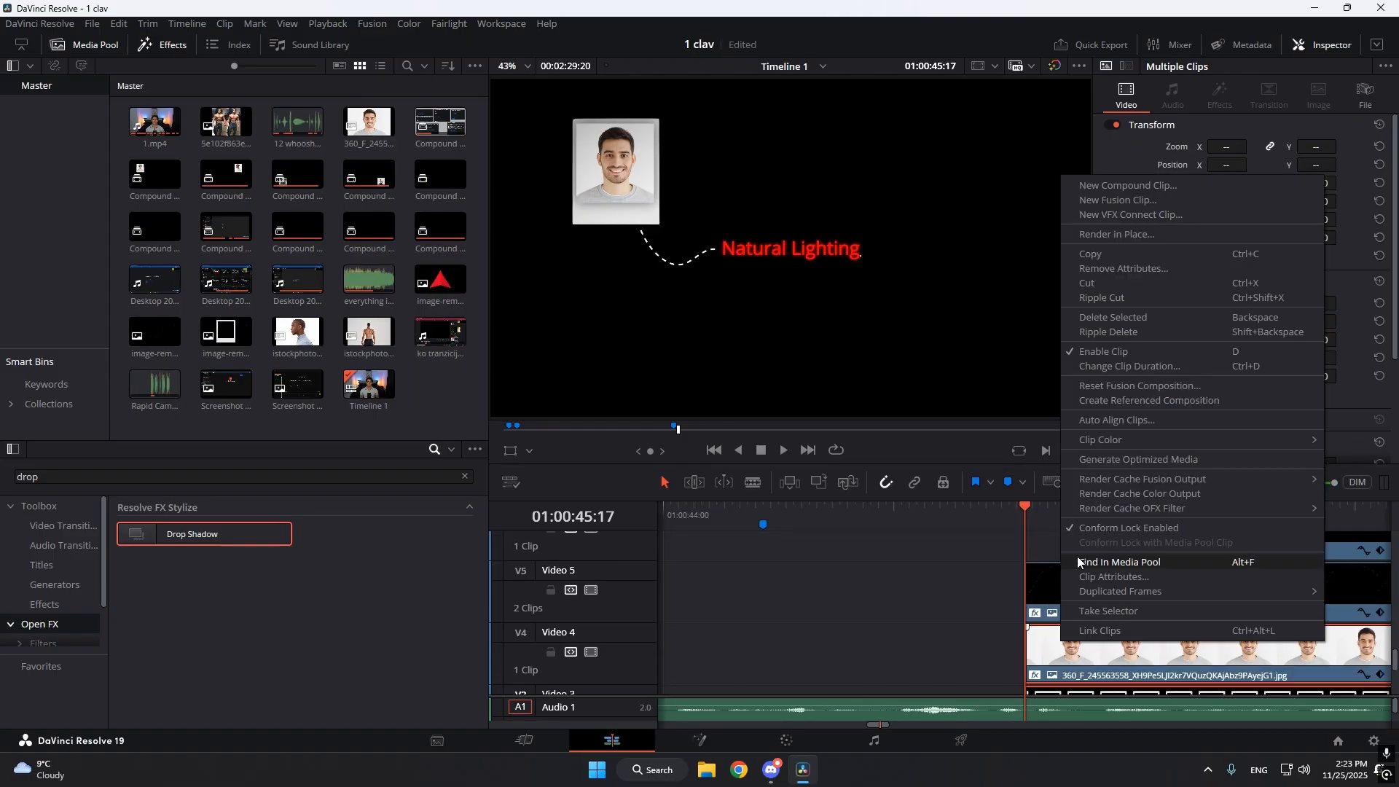
click(1122, 185)
click(799, 426)
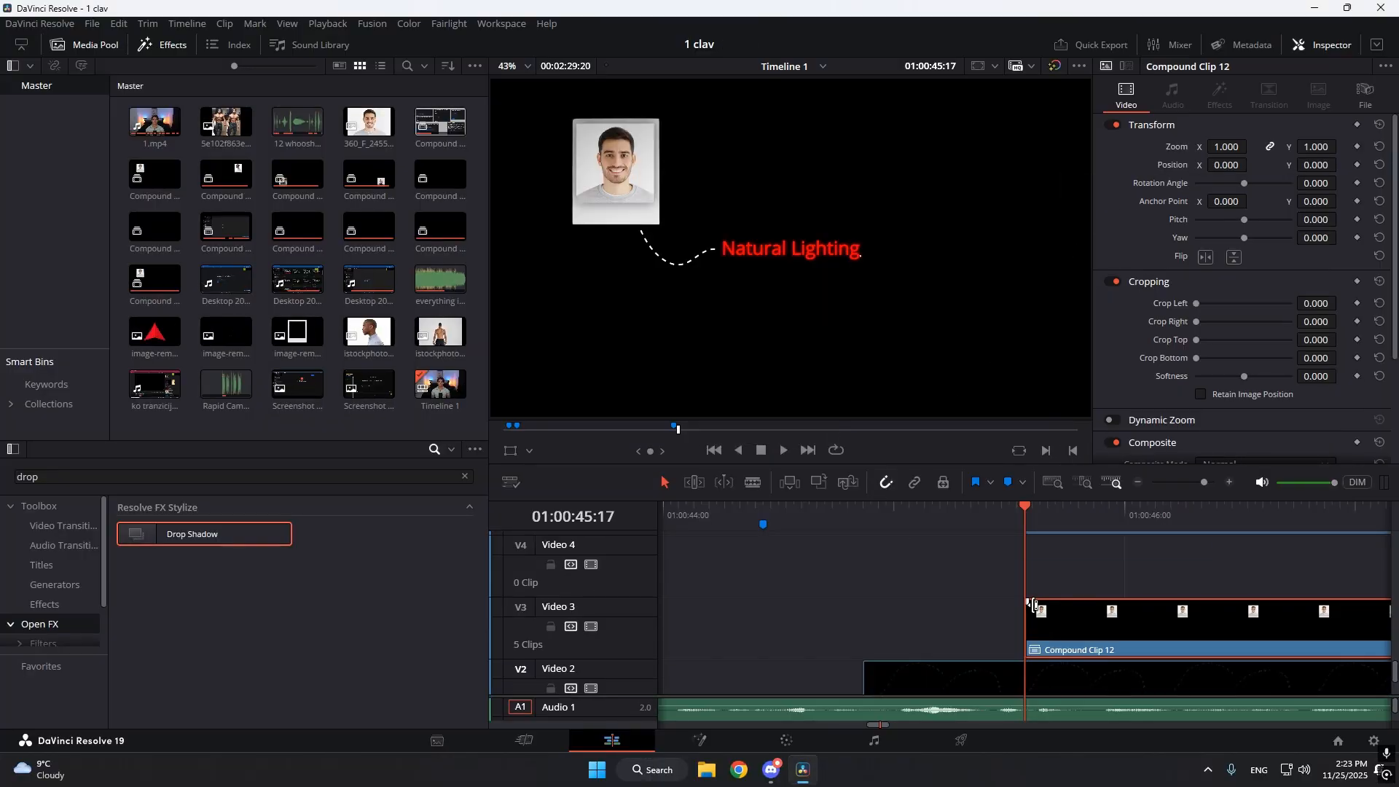
Add a short fade-in at the start of the first portrait's compound clip and play it back.
click(1029, 603)
drag(1026, 604, 1070, 603)
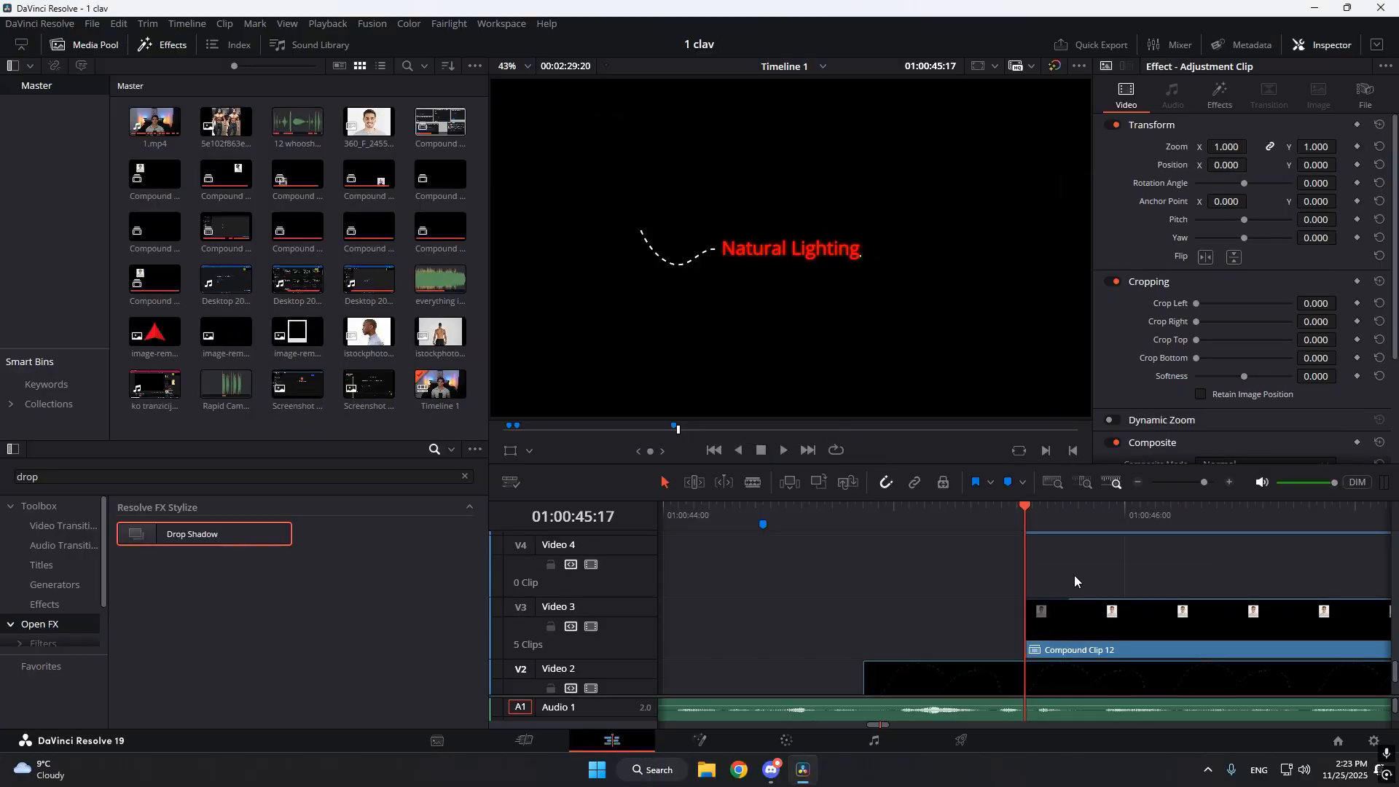
key(space)
drag(1077, 510, 1122, 530)
Move through the start of Compound Clip 3 to 01:00:47:20 to examine the second portrait's blurred entrance.
scroll(1122, 530, down, 8)
scroll(1126, 565, up, 1)
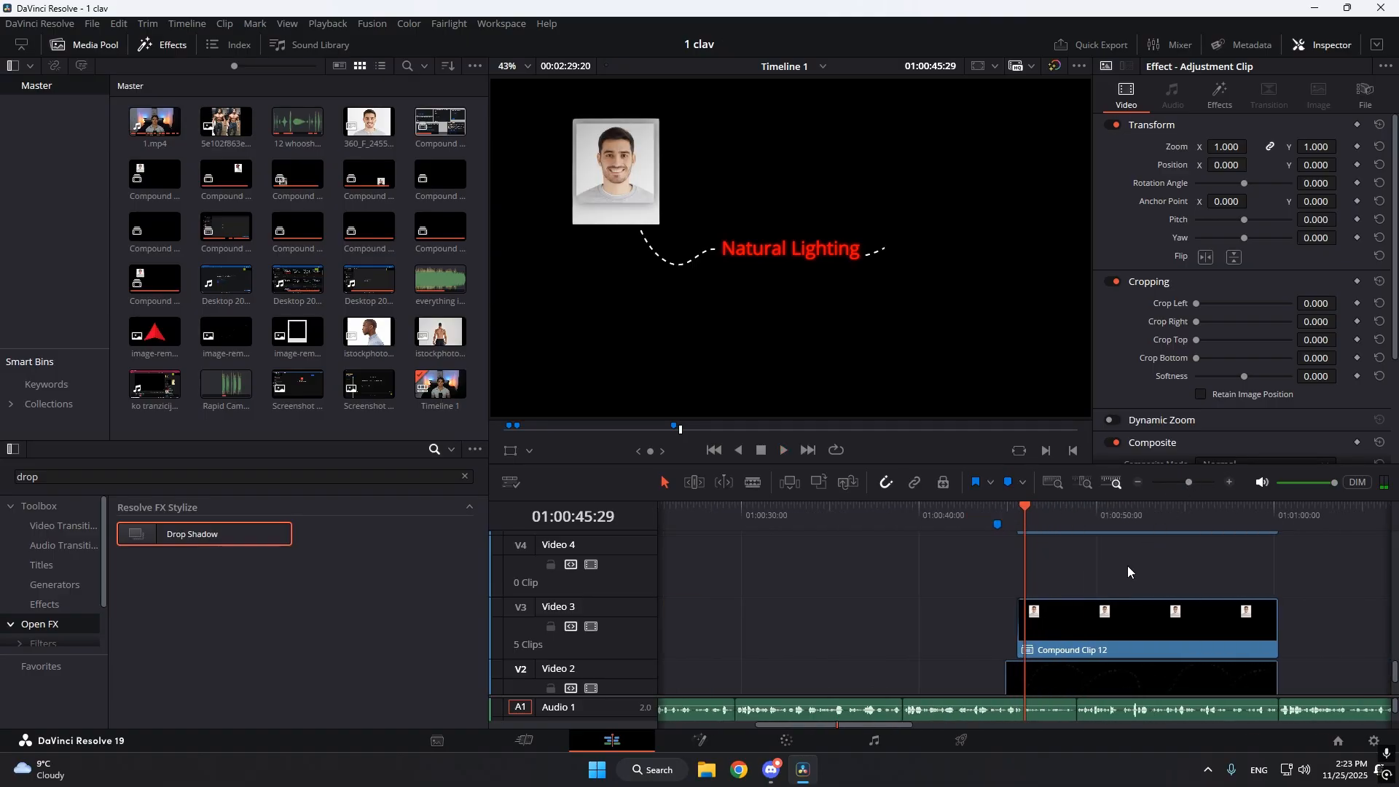
scroll(1092, 568, up, 3)
click(1033, 524)
drag(1033, 523, 1052, 527)
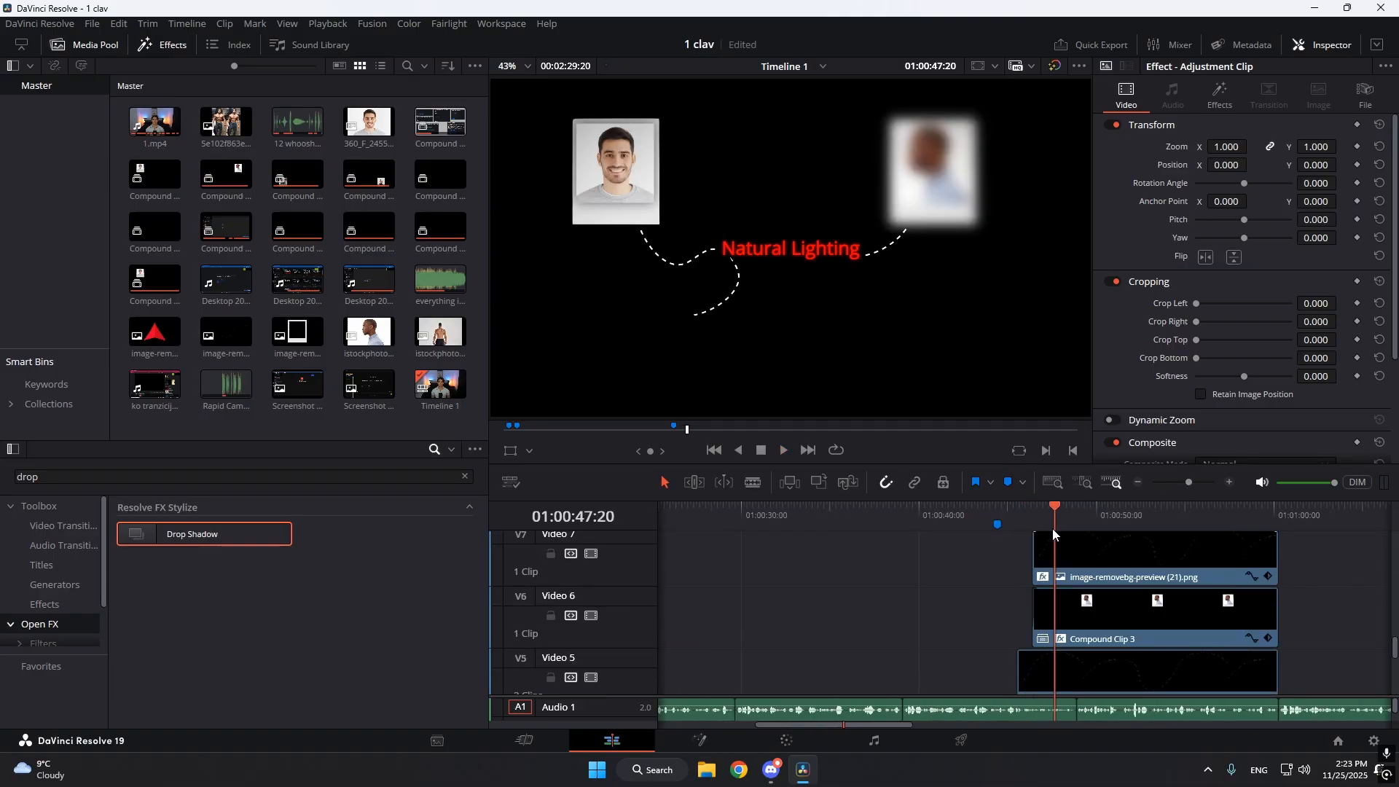
Select the first portrait's compound clip on Video 3 and clear the effects search.
scroll(1052, 613, down, 5)
click(1078, 631)
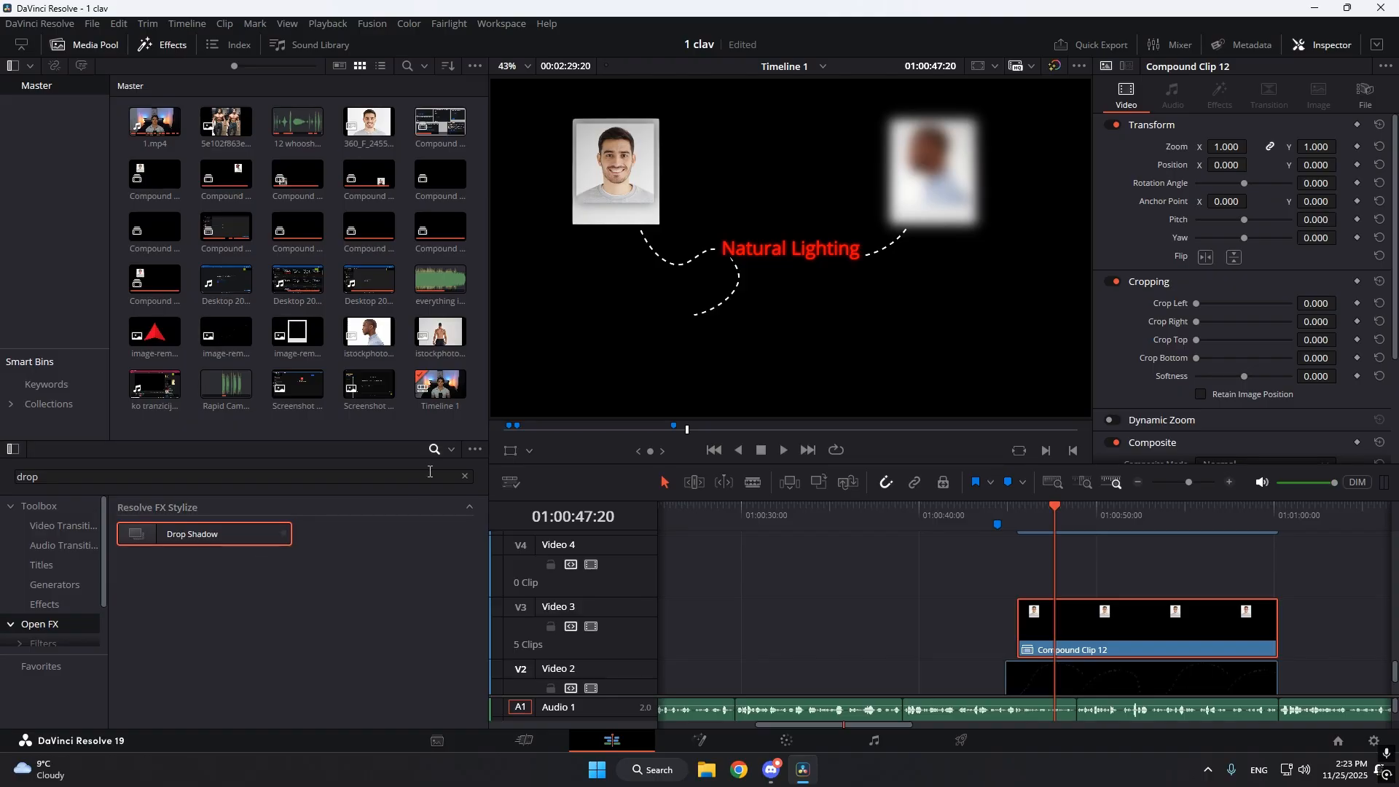
click(465, 475)
Examine the Open FX effects on the Video 5 dashed-line image and on Compound Clip 3.
scroll(1092, 619, up, 2)
click(1144, 590)
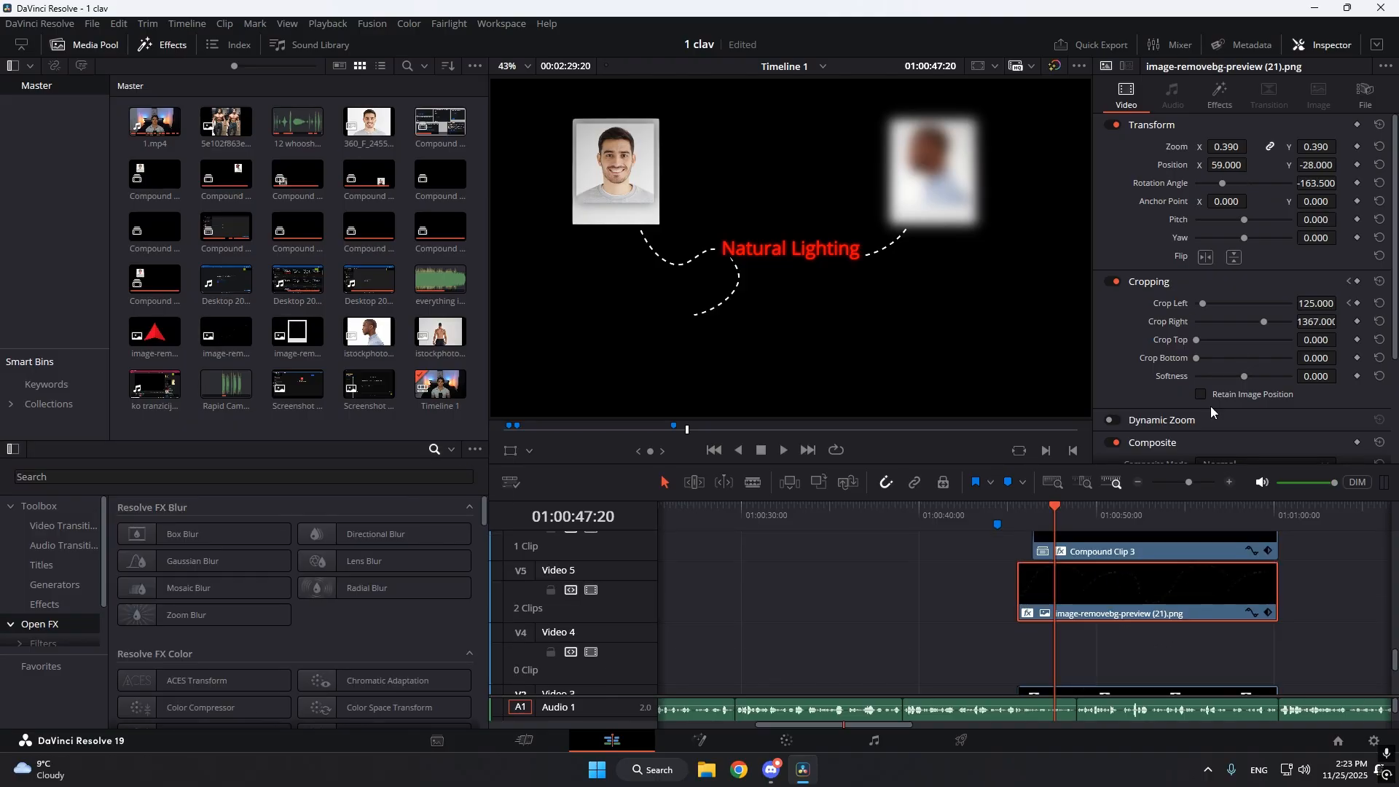
scroll(1217, 327, down, 1)
click(1221, 102)
click(1220, 201)
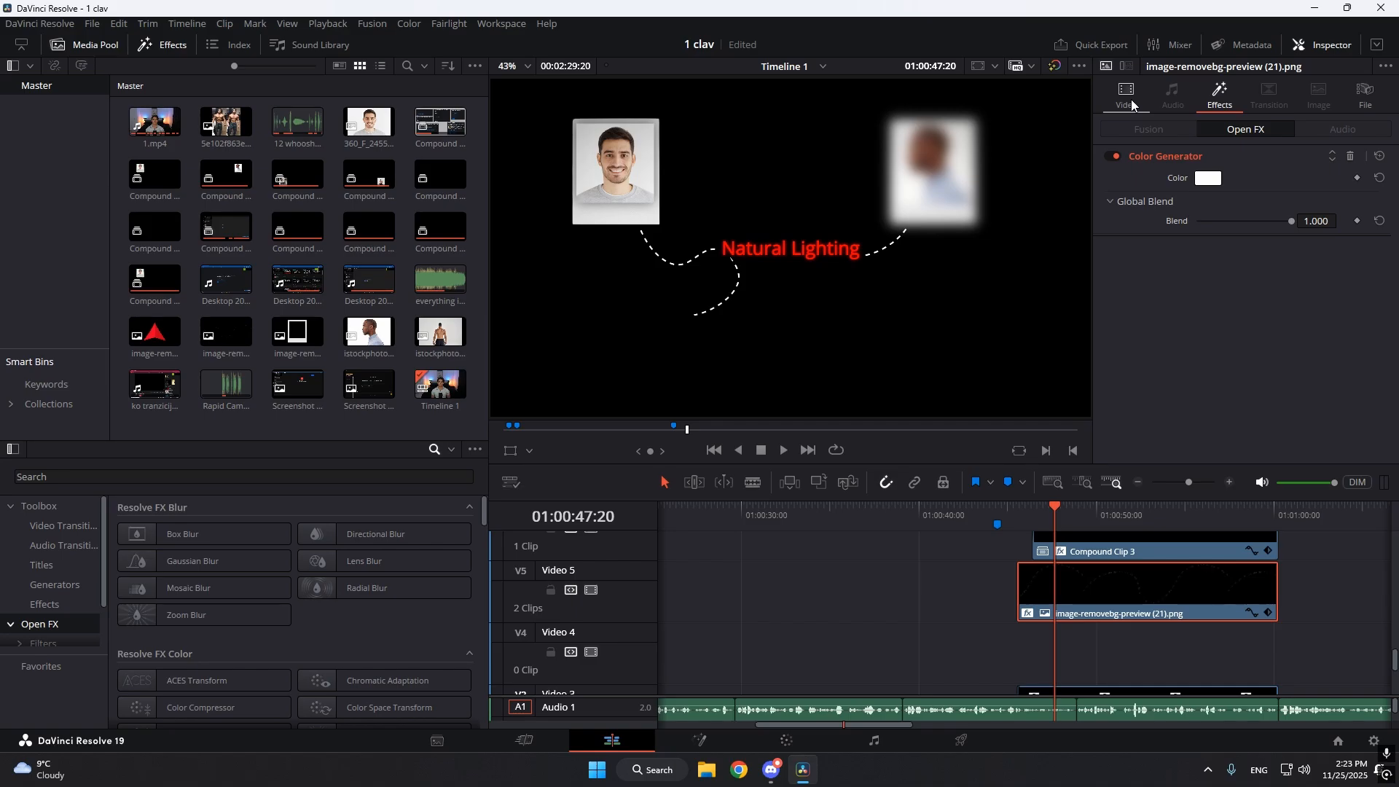
click(1150, 536)
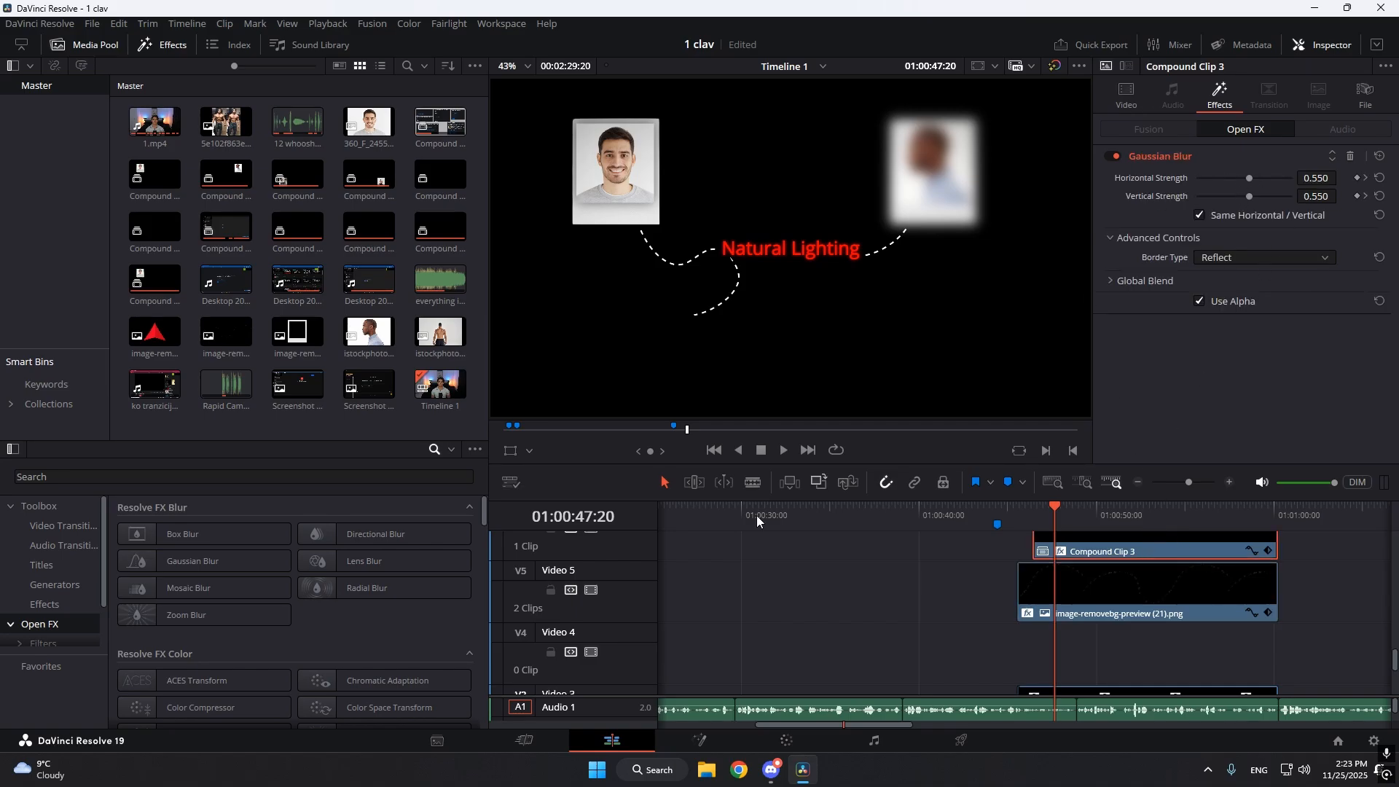
Apply Gaussian Blur to the first portrait's compound clip on Video 3 and show its settings.
drag(204, 560, 1191, 671)
click(1171, 681)
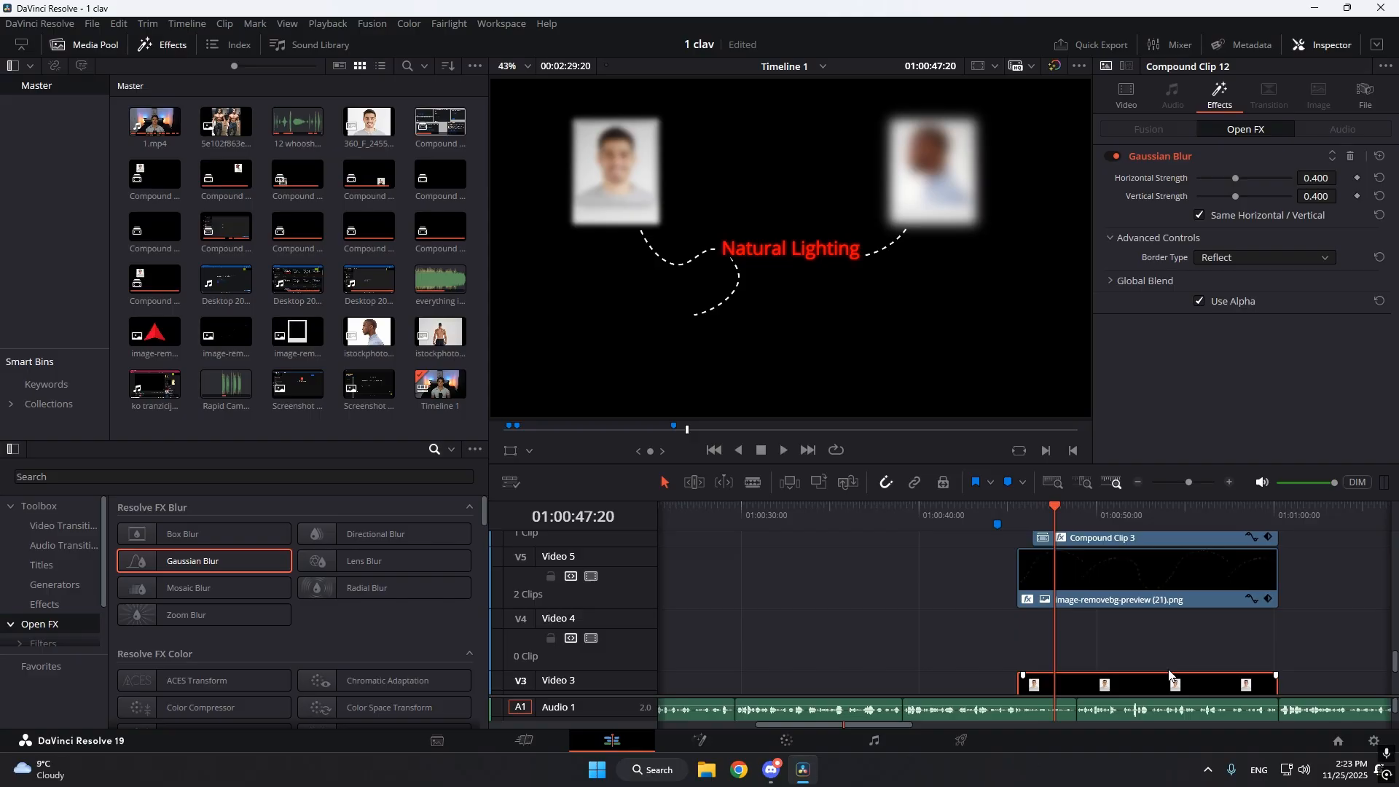
Set the Gaussian Blur strength of the first portrait's compound clip to 0.55, horizontally and vertically.
click(1318, 167)
click(1323, 166)
text(0.55)
key(Return)
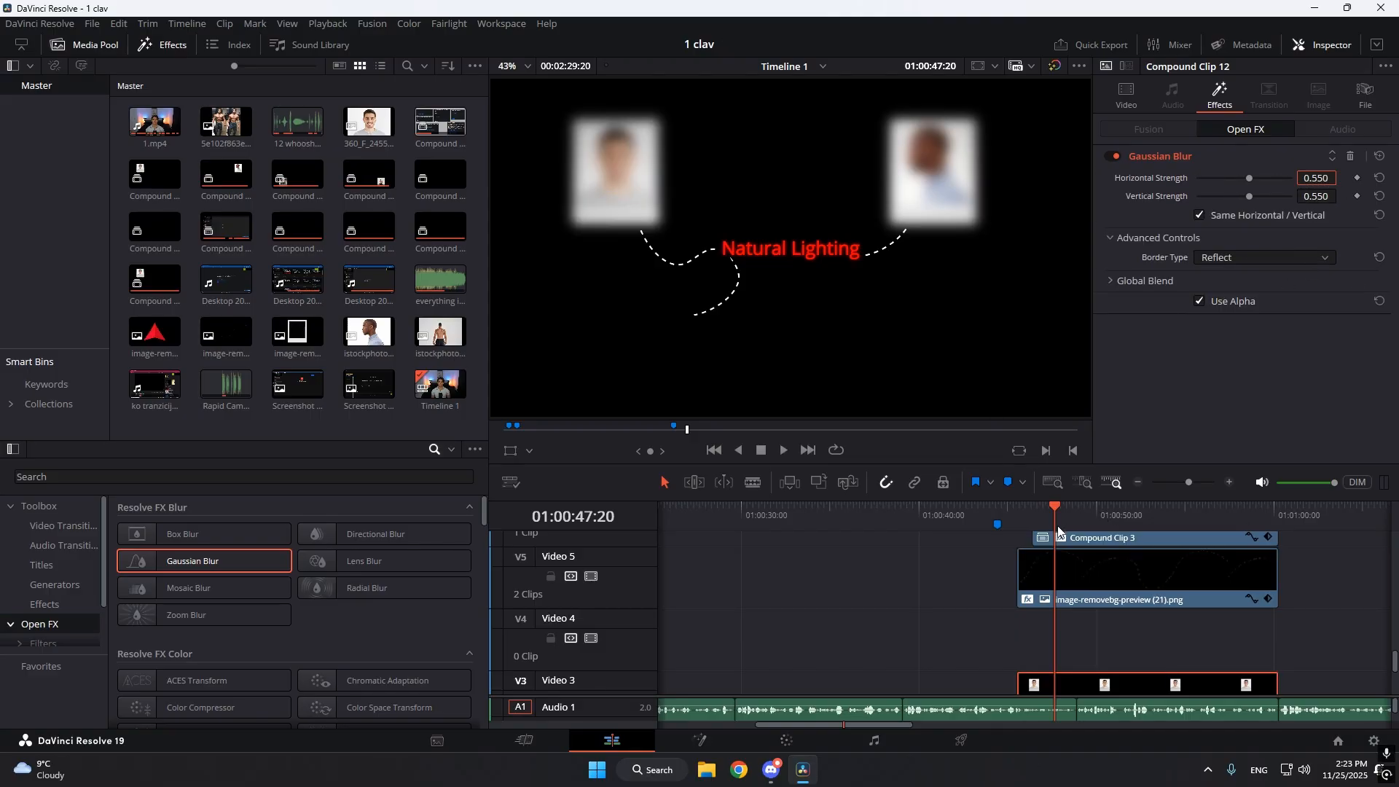
Play the Natural Lighting sequence up to 01:00:50:17 to review the blurred entrances of the four portraits.
drag(1026, 520, 1017, 523)
mouse_move(1188, 482)
mouse_down()
mouse_move(1200, 486)
mouse_move(1186, 489)
mouse_up()
key(space)
key(space)
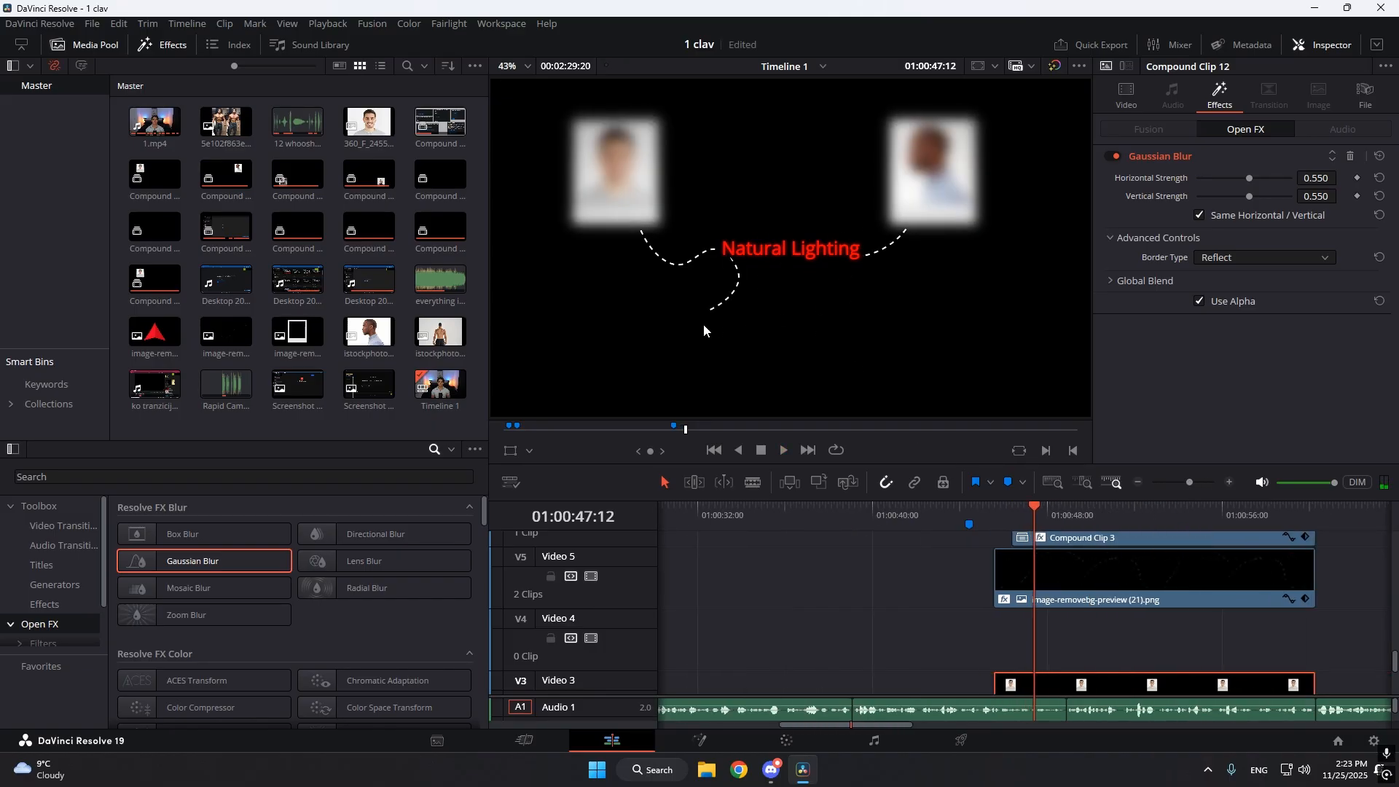
key(space)
drag(1189, 482, 1197, 483)
key(space)
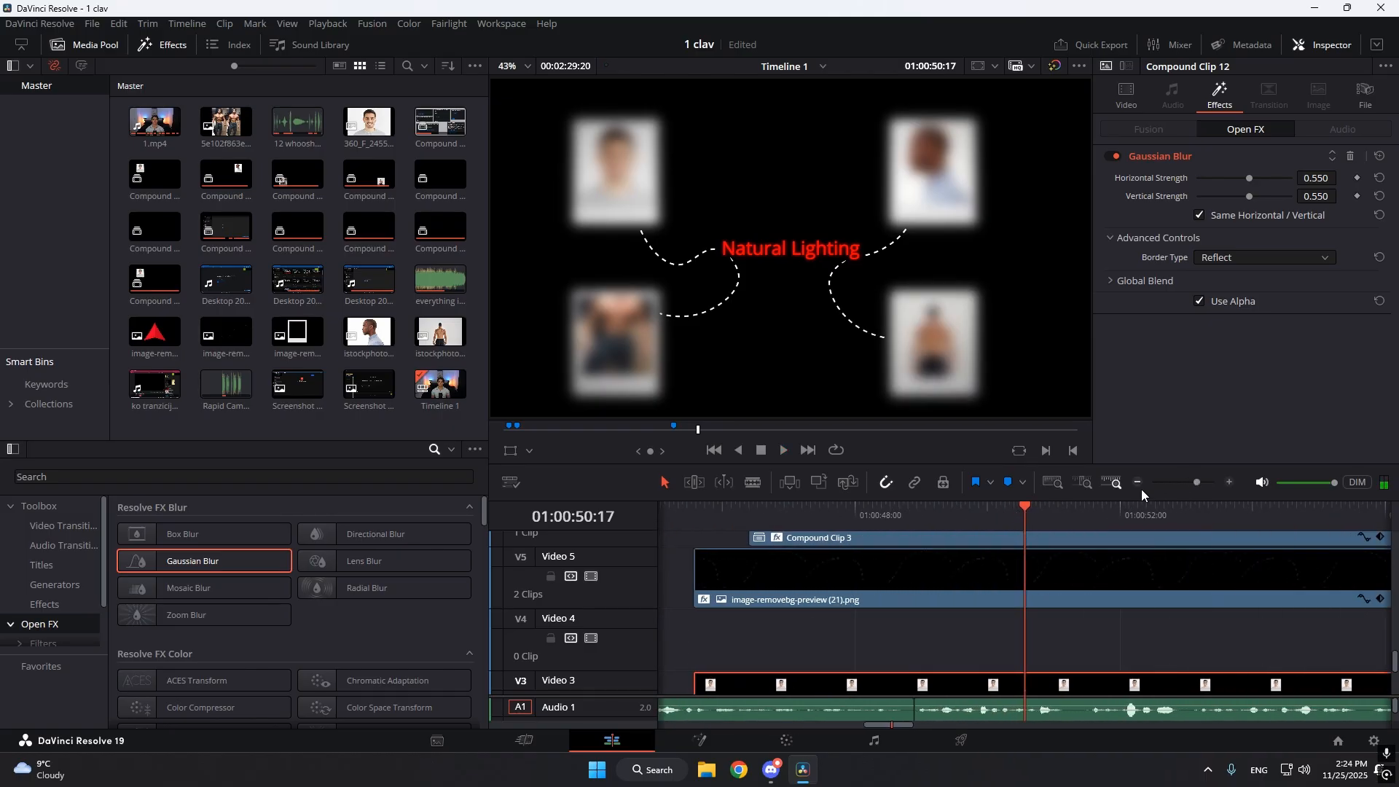
Keyframe the first portrait's Gaussian Blur strength at 0.55 at 01:00:50:00, where the whoosh sound begins on Audio 3.
scroll(1025, 566, down, 5)
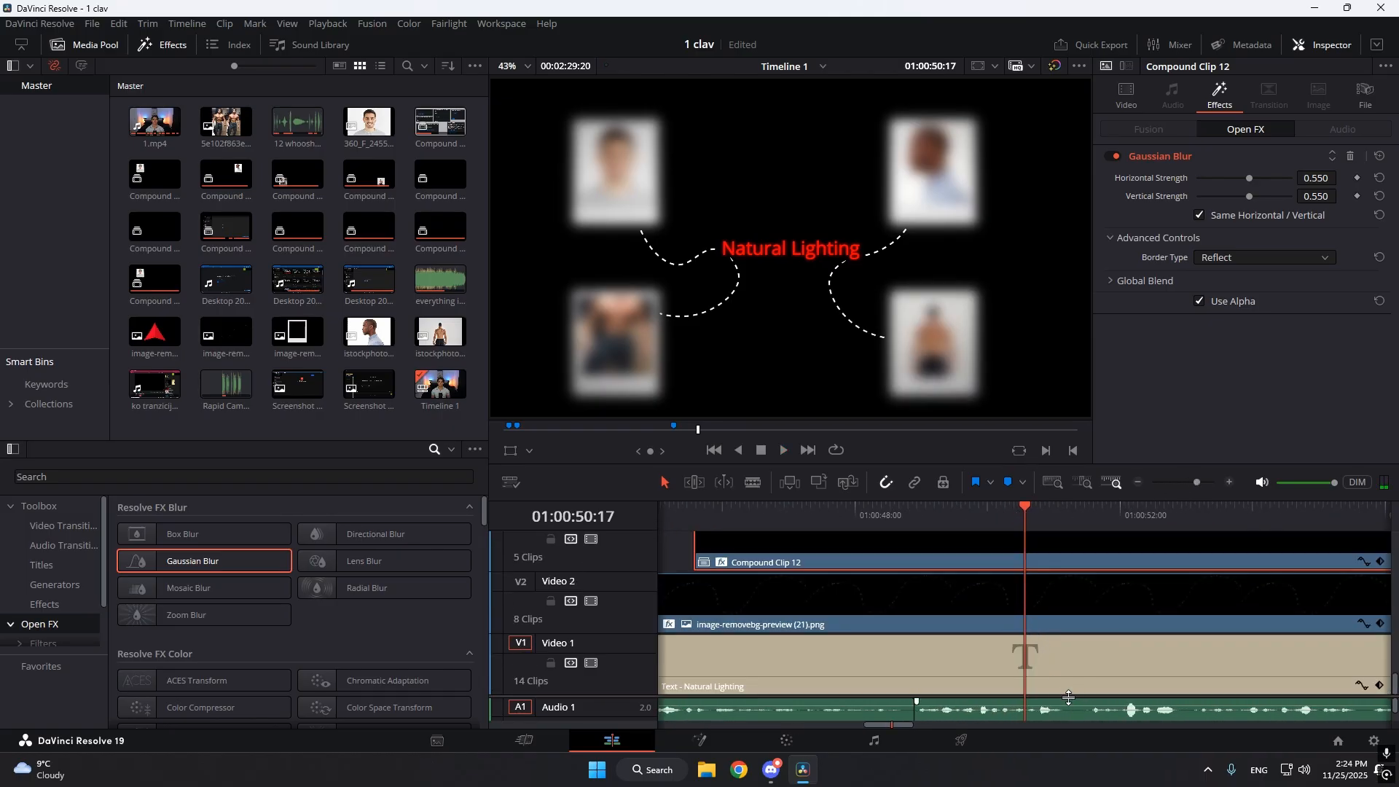
scroll(1069, 697, down, 5)
click(989, 516)
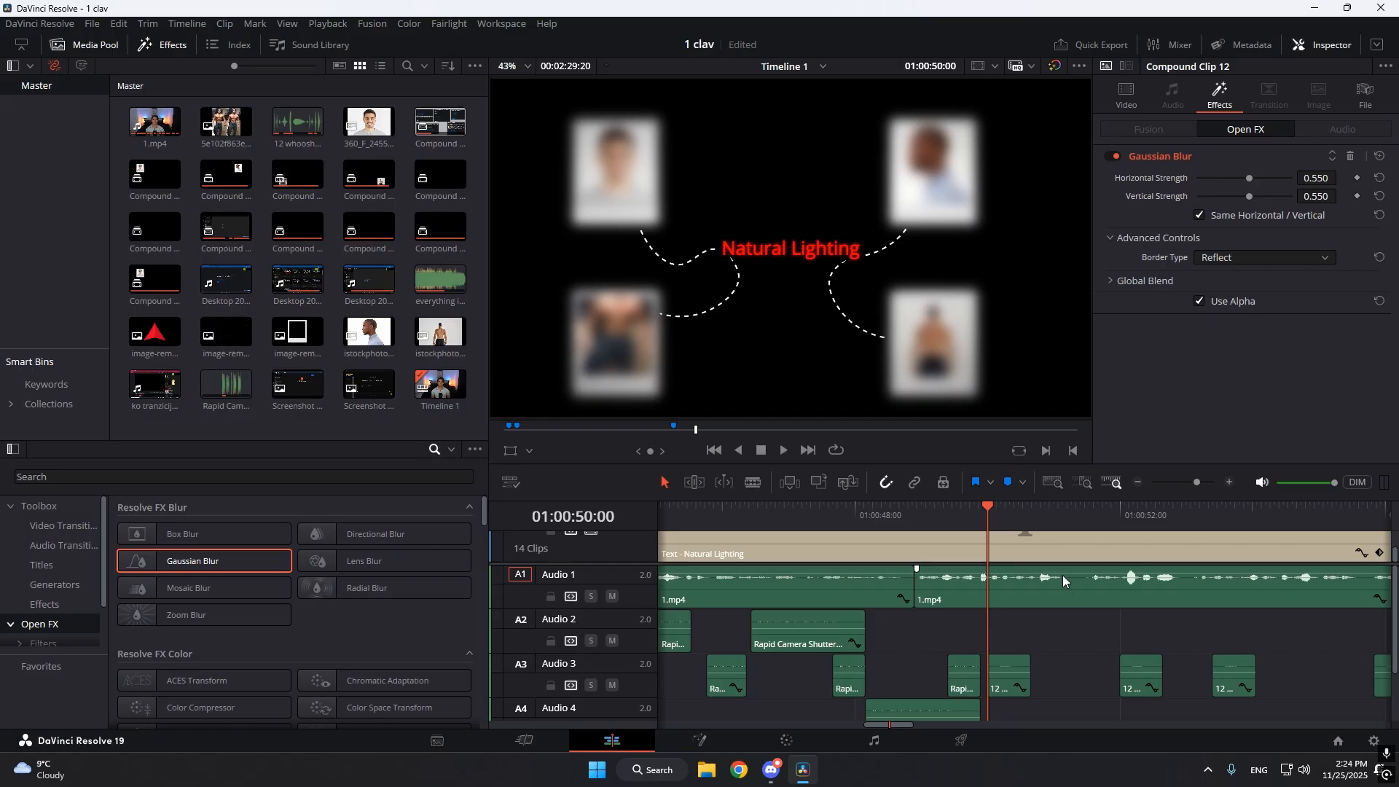
click(1093, 560)
scroll(1017, 620, up, 2)
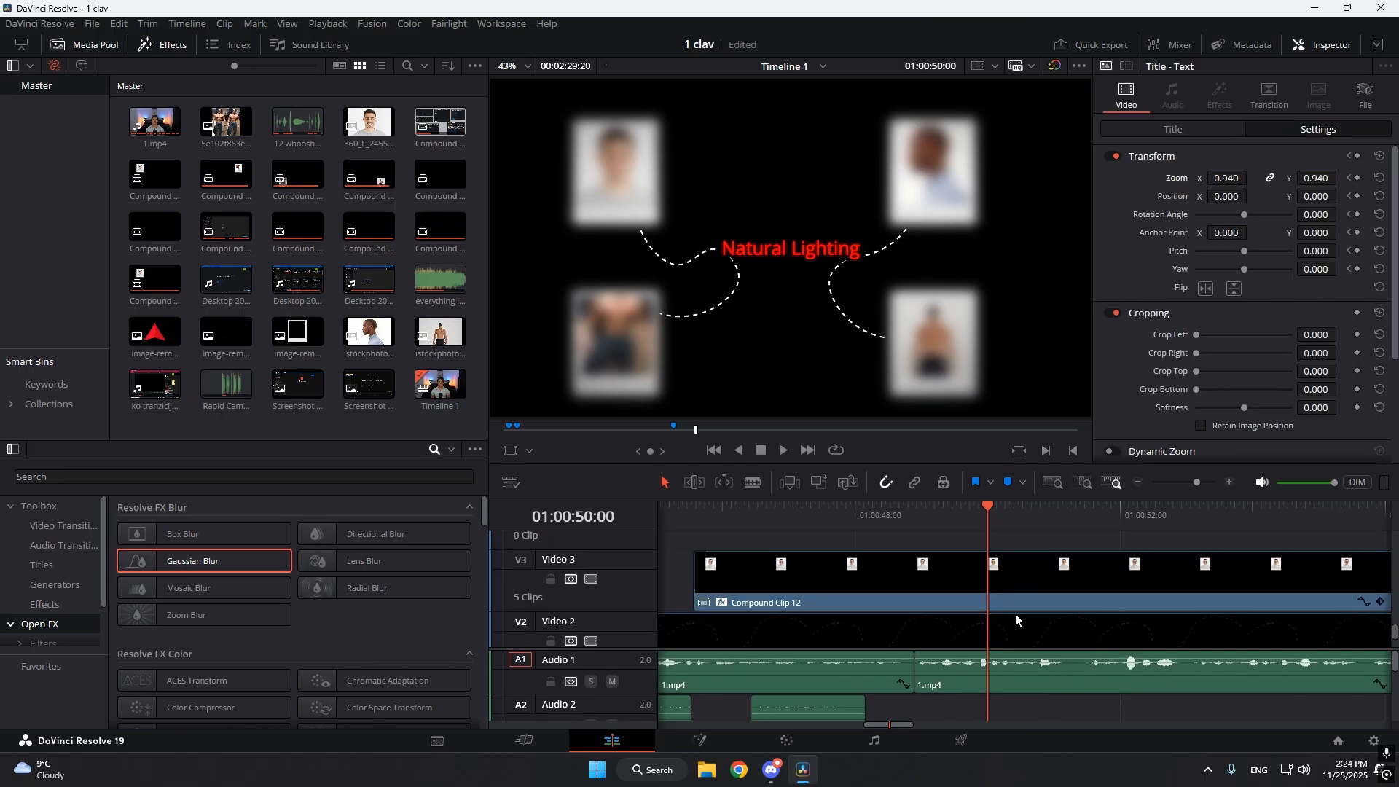
click(1004, 595)
click(1222, 140)
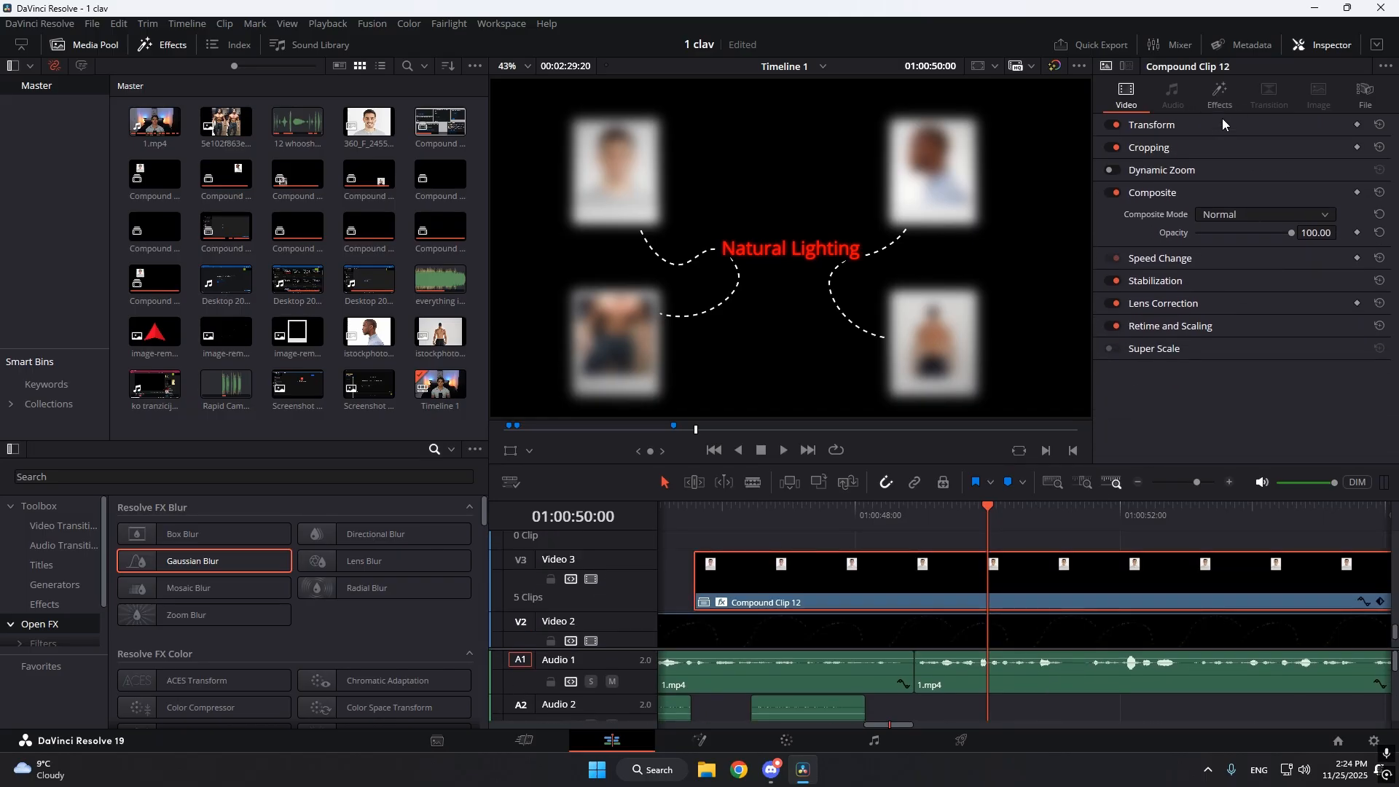
click(1222, 121)
click(1180, 280)
click(1218, 98)
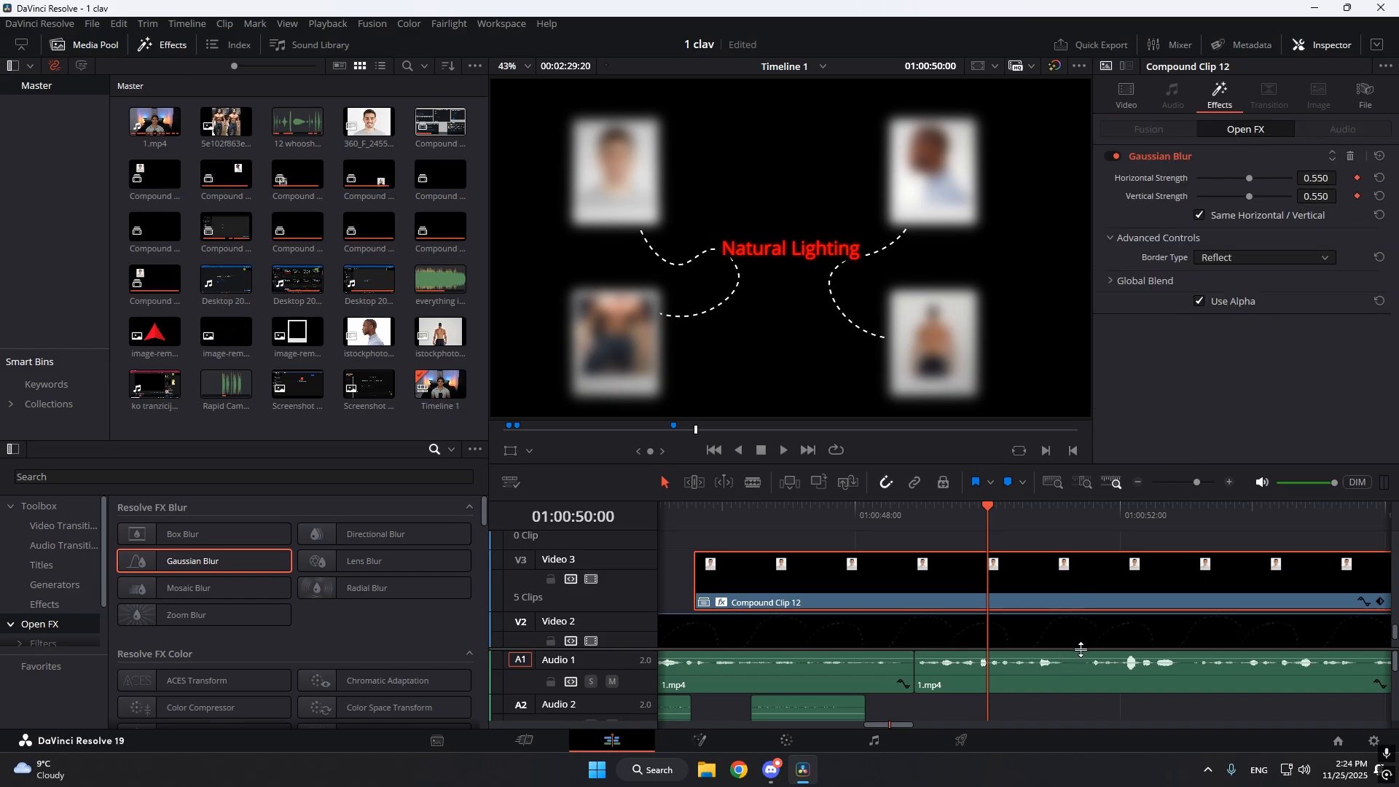
mouse_move(1081, 649)
mouse_down()
mouse_move(1069, 579)
mouse_move(1074, 624)
mouse_up()
click(1078, 582)
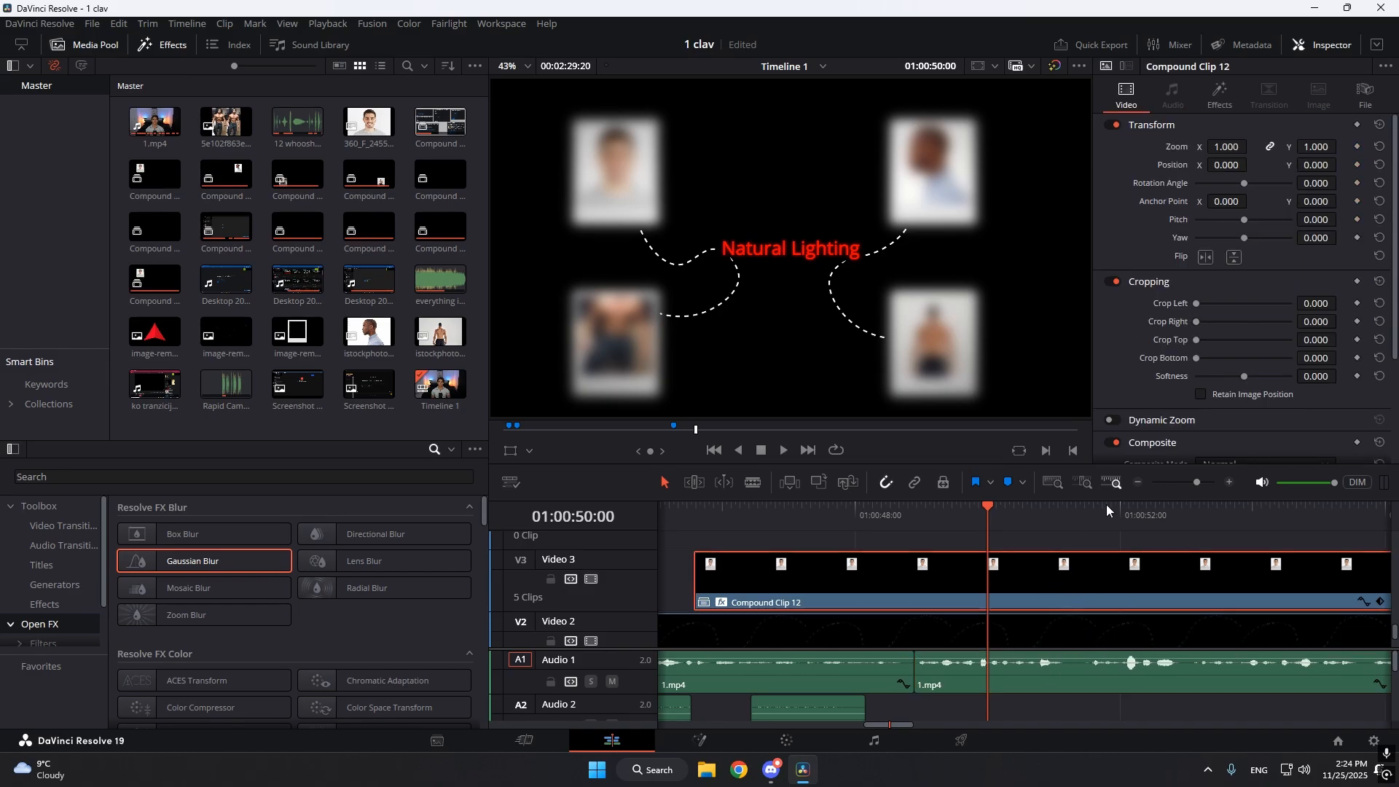
Set the first portrait's Gaussian Blur strength to 0 at 01:00:50:19, at the end of the whoosh sound.
scroll(1082, 647, down, 3)
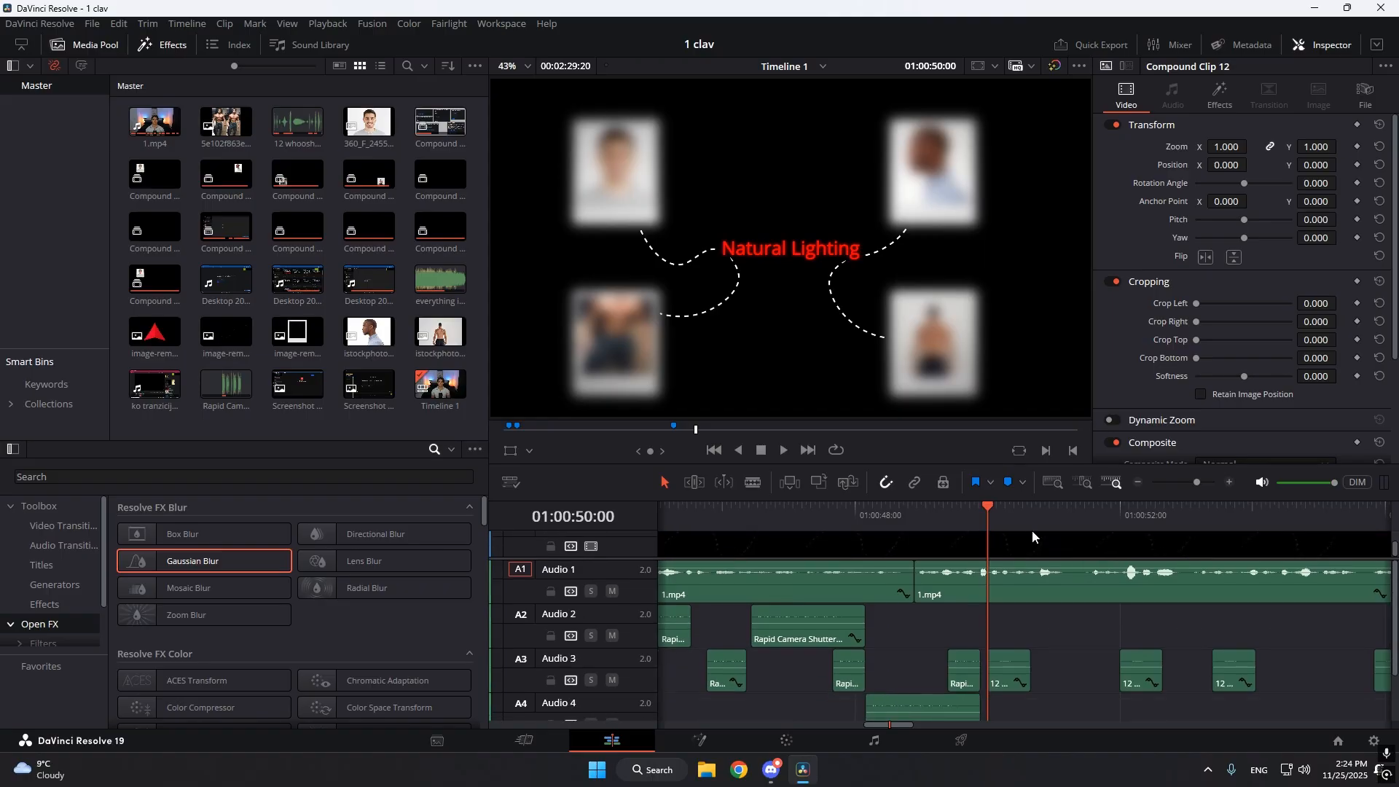
drag(1010, 517, 1033, 579)
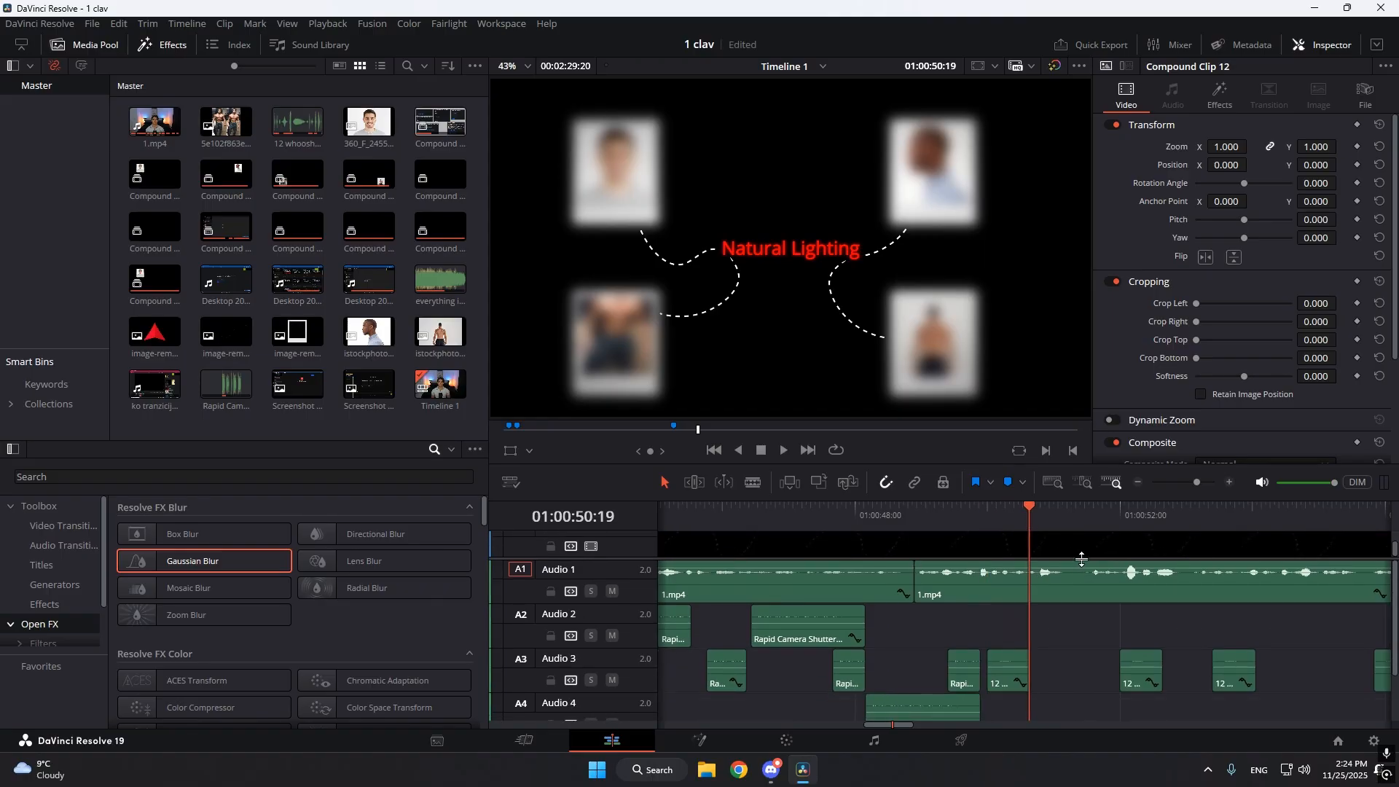
scroll(1081, 559, up, 3)
click(1238, 92)
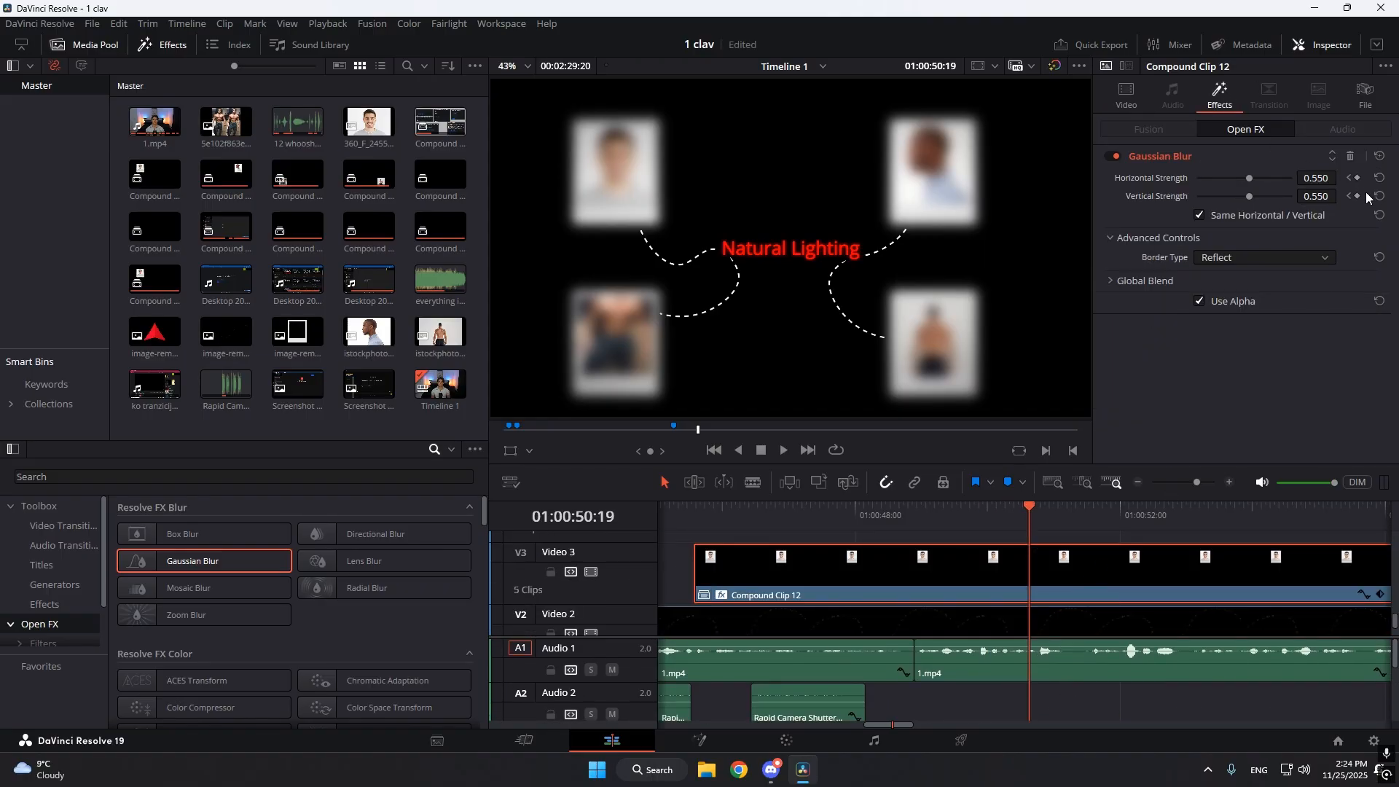
drag(1326, 179, 1194, 182)
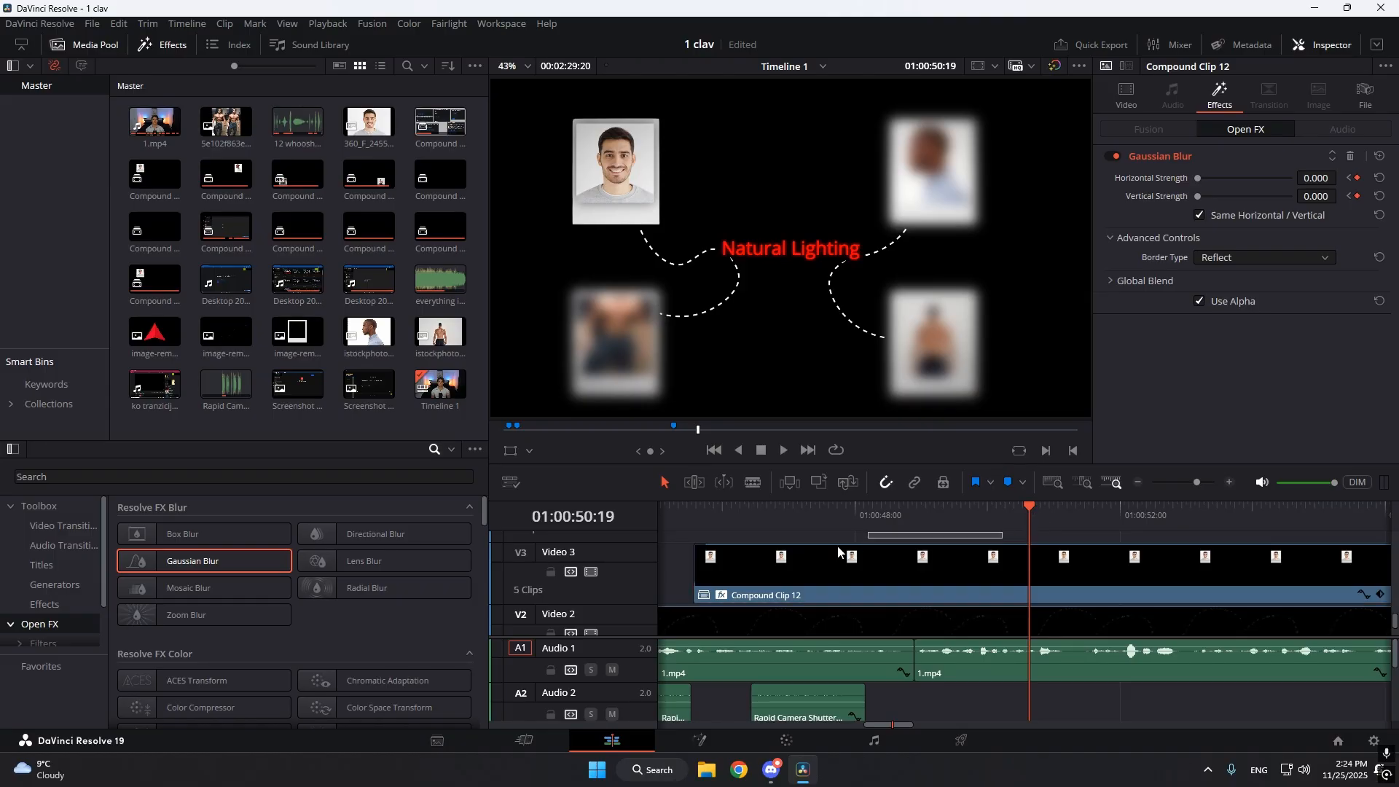
Play the sequence from about 01:00:48:00 to 01:00:53:17 to review the portraits coming into focus.
click(862, 519)
key(space)
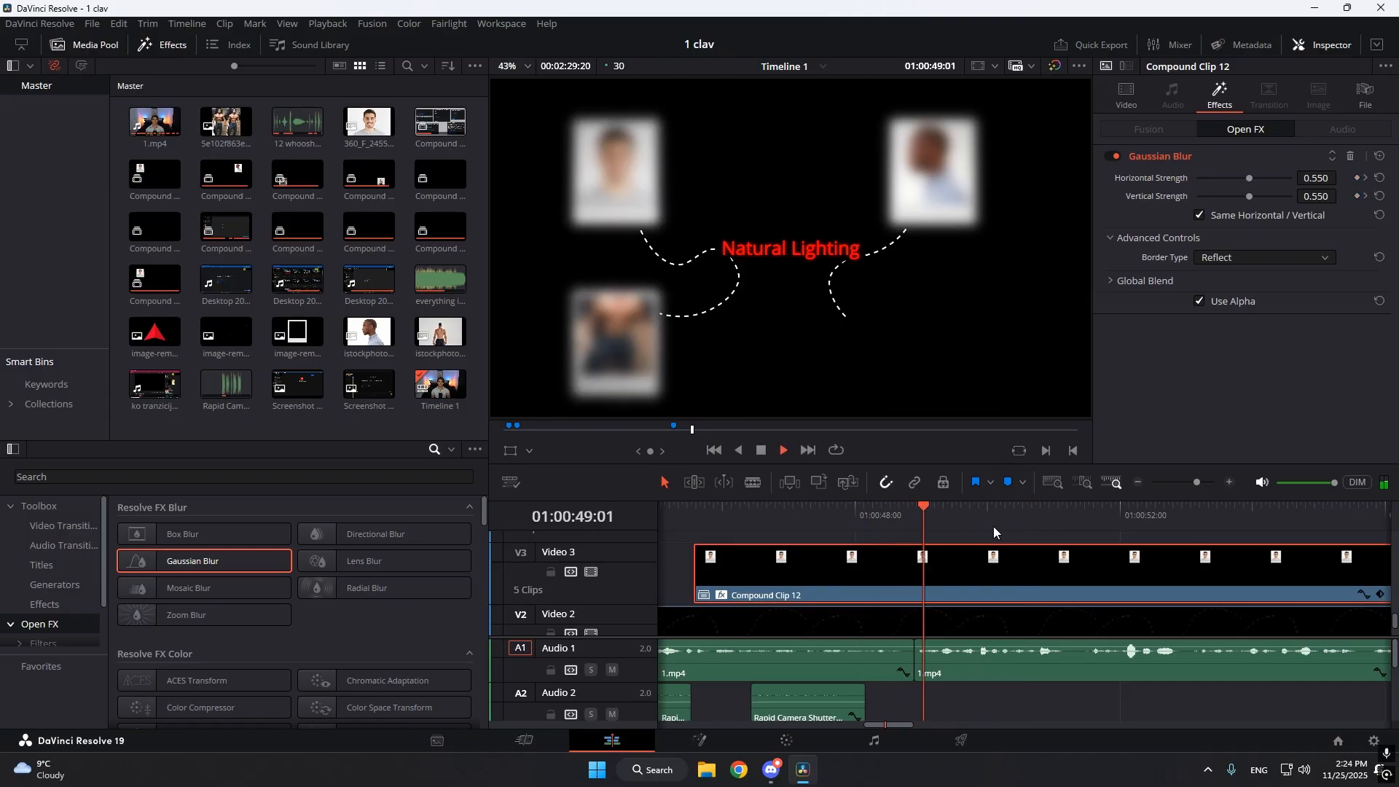
drag(1063, 513, 960, 540)
key(space)
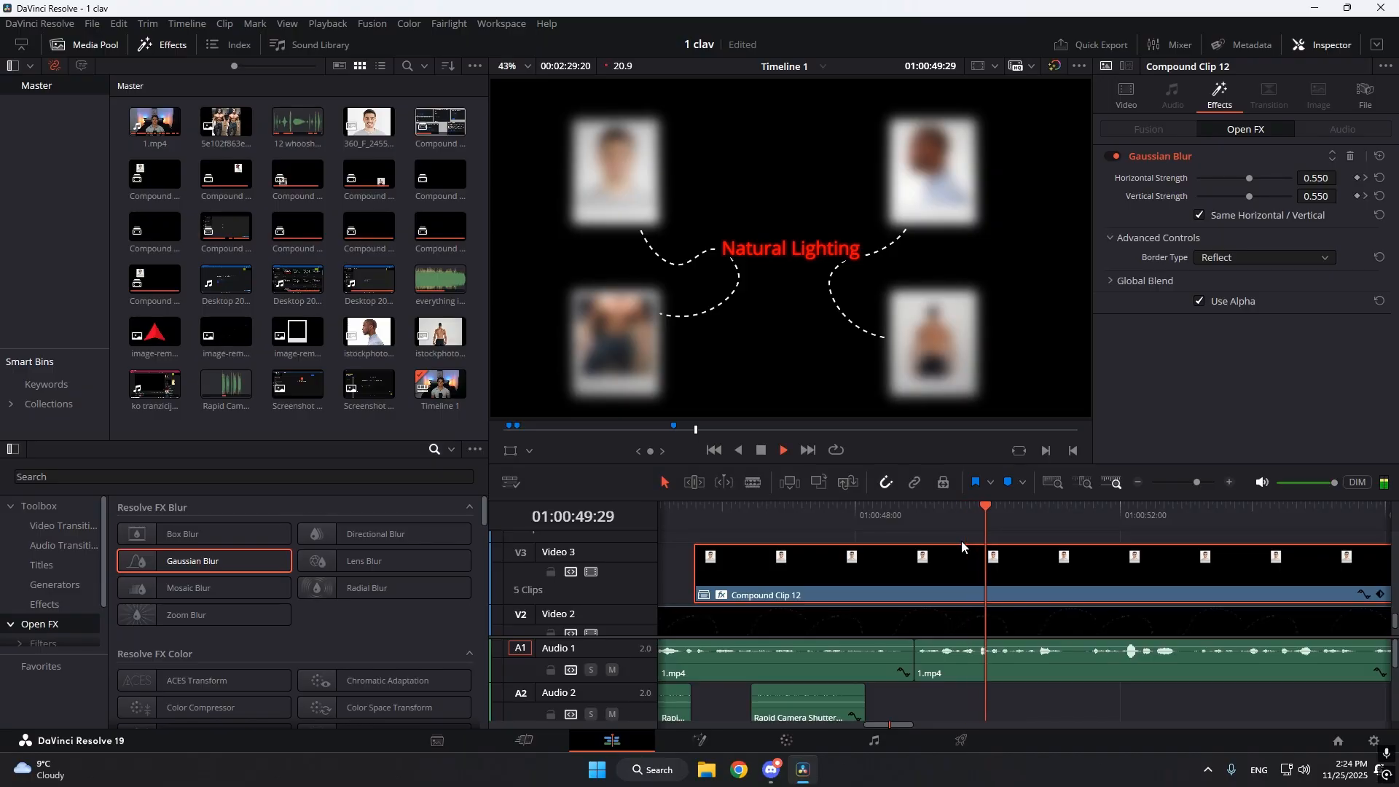
drag(1196, 483, 1187, 482)
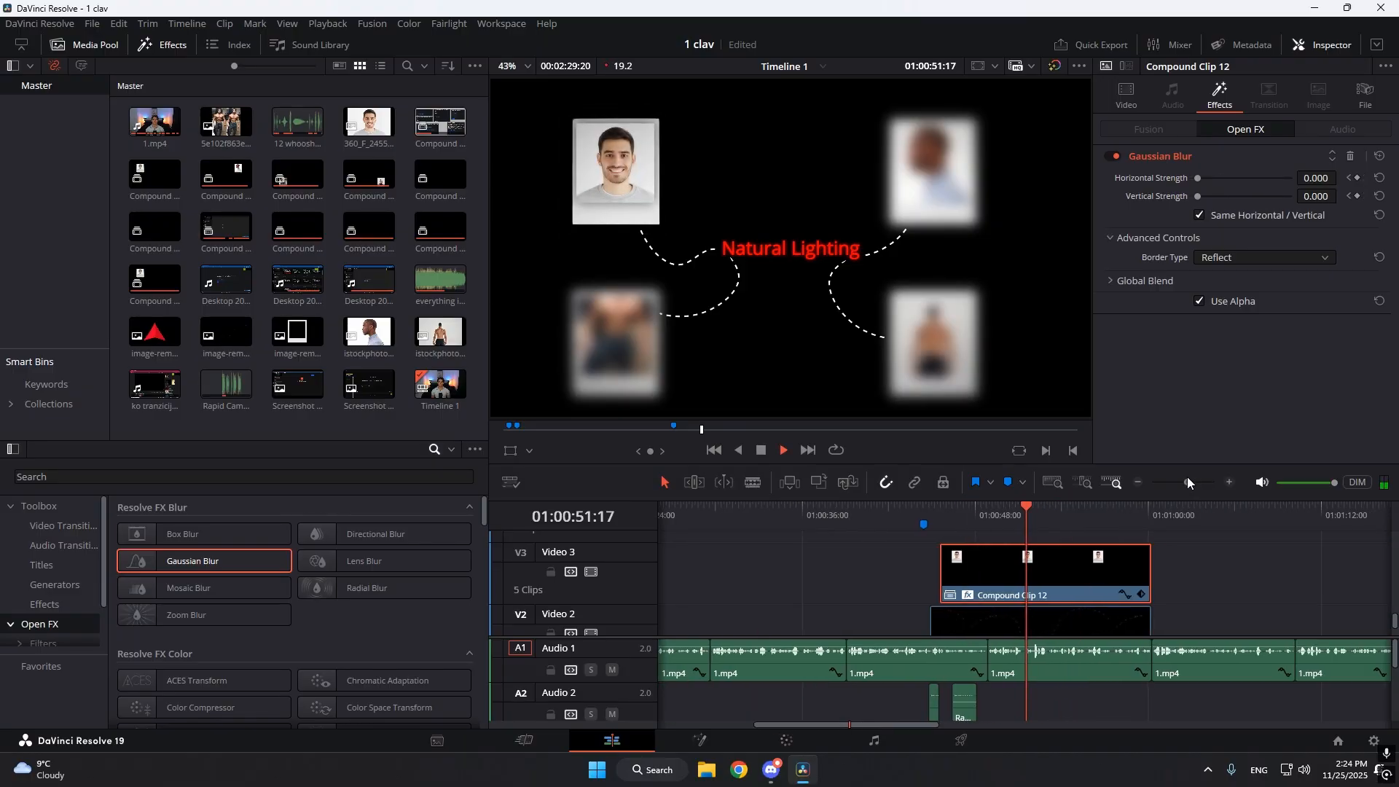
click(1199, 590)
key(space)
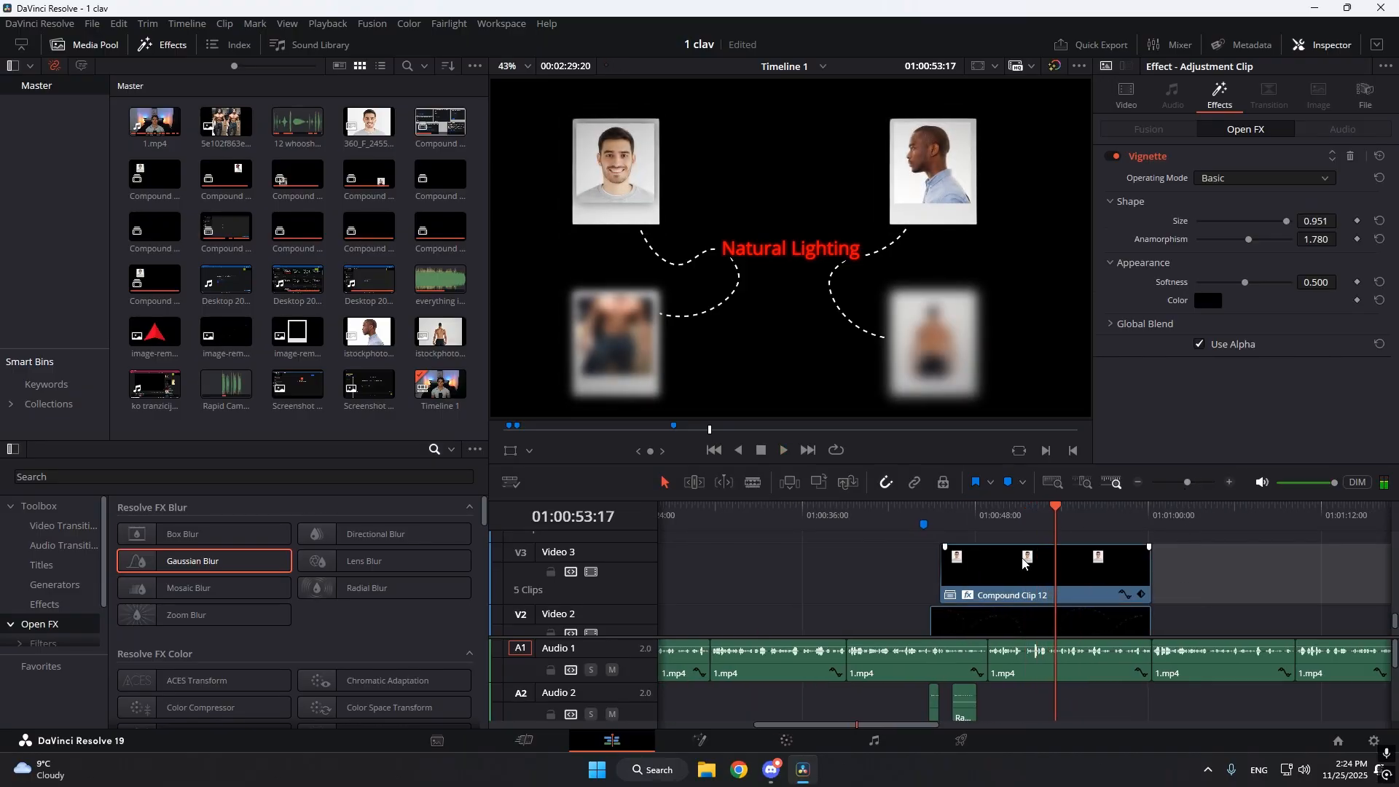
Examine the end of the Natural Lighting sequence and its transition to the talking head, from 01:01:00:04 to 01:01:00:14.
drag(1240, 636, 1231, 699)
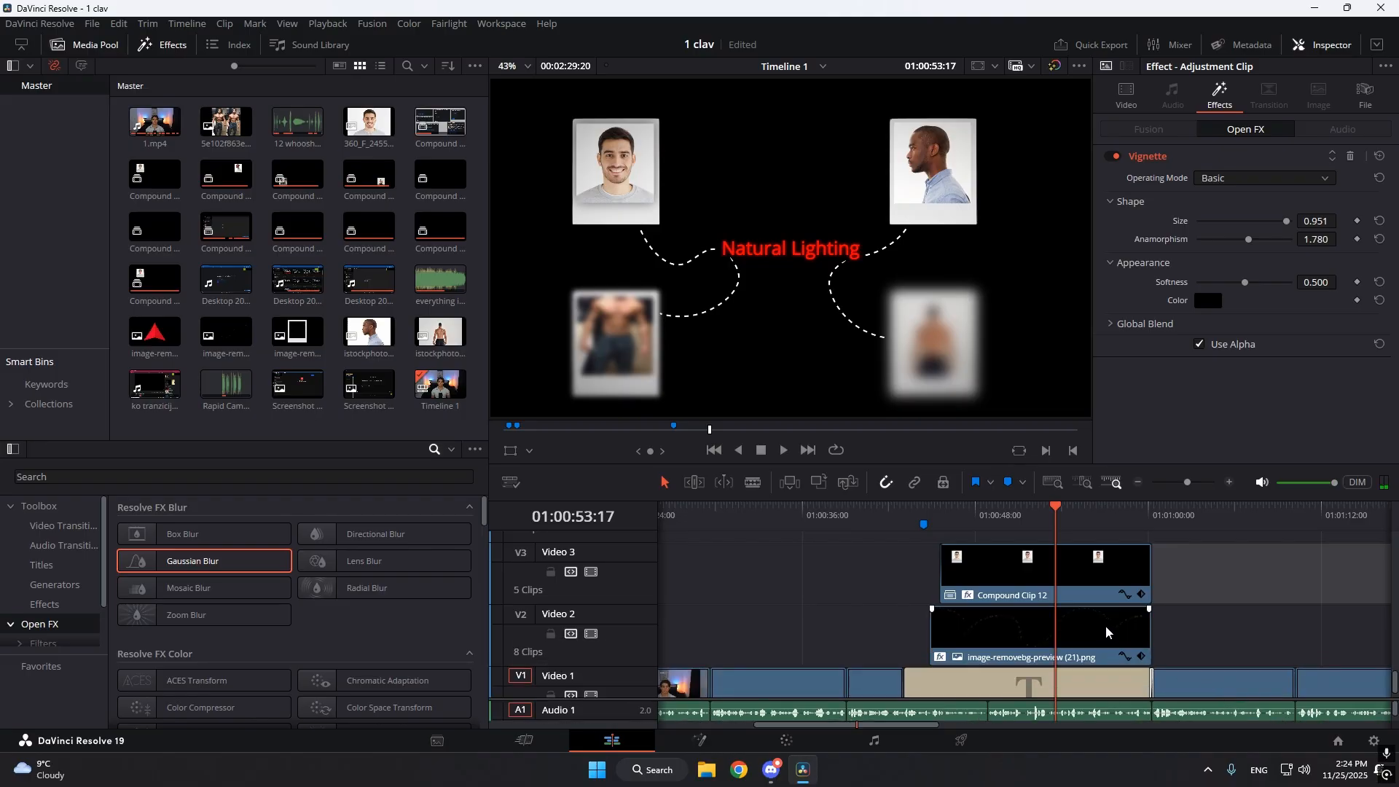
scroll(1086, 615, up, 5)
scroll(1178, 613, down, 5)
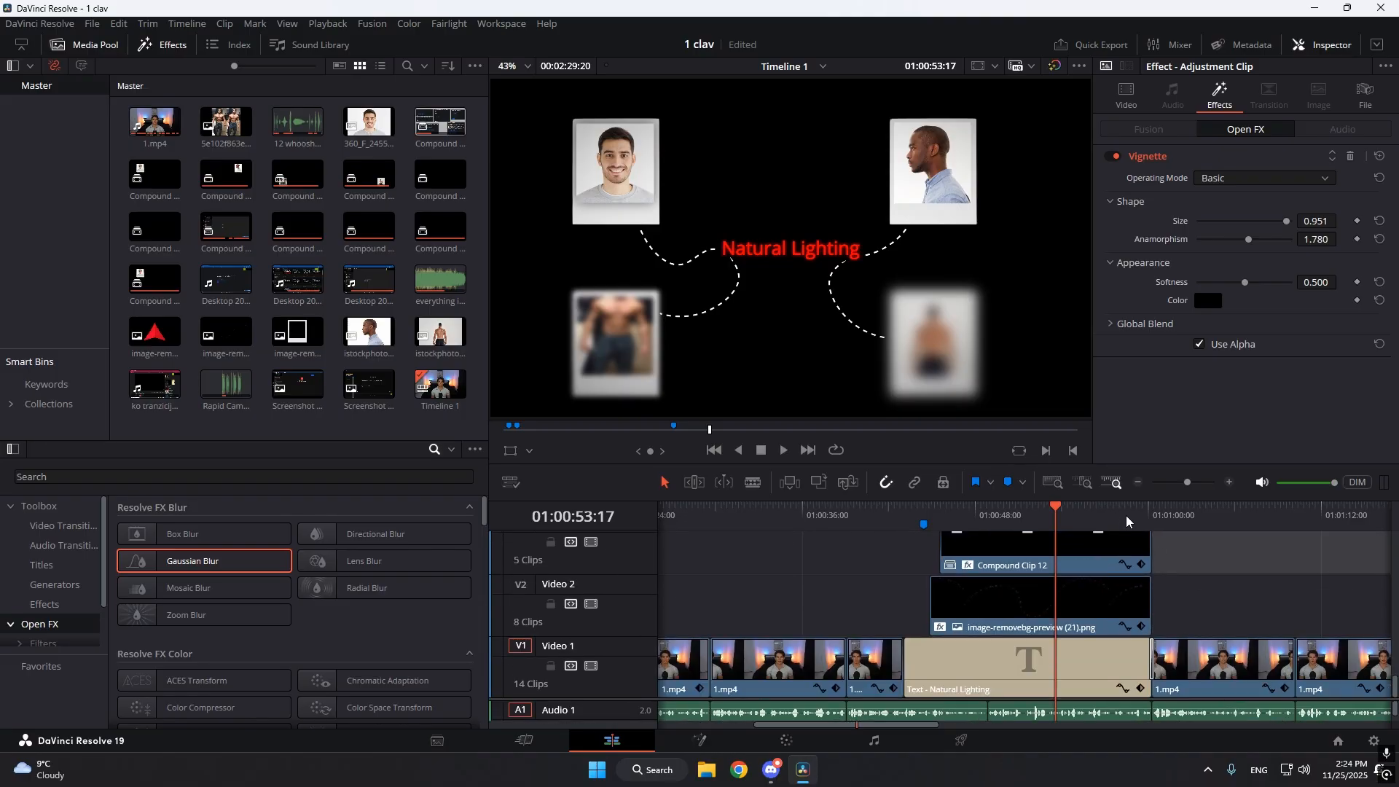
click(1144, 518)
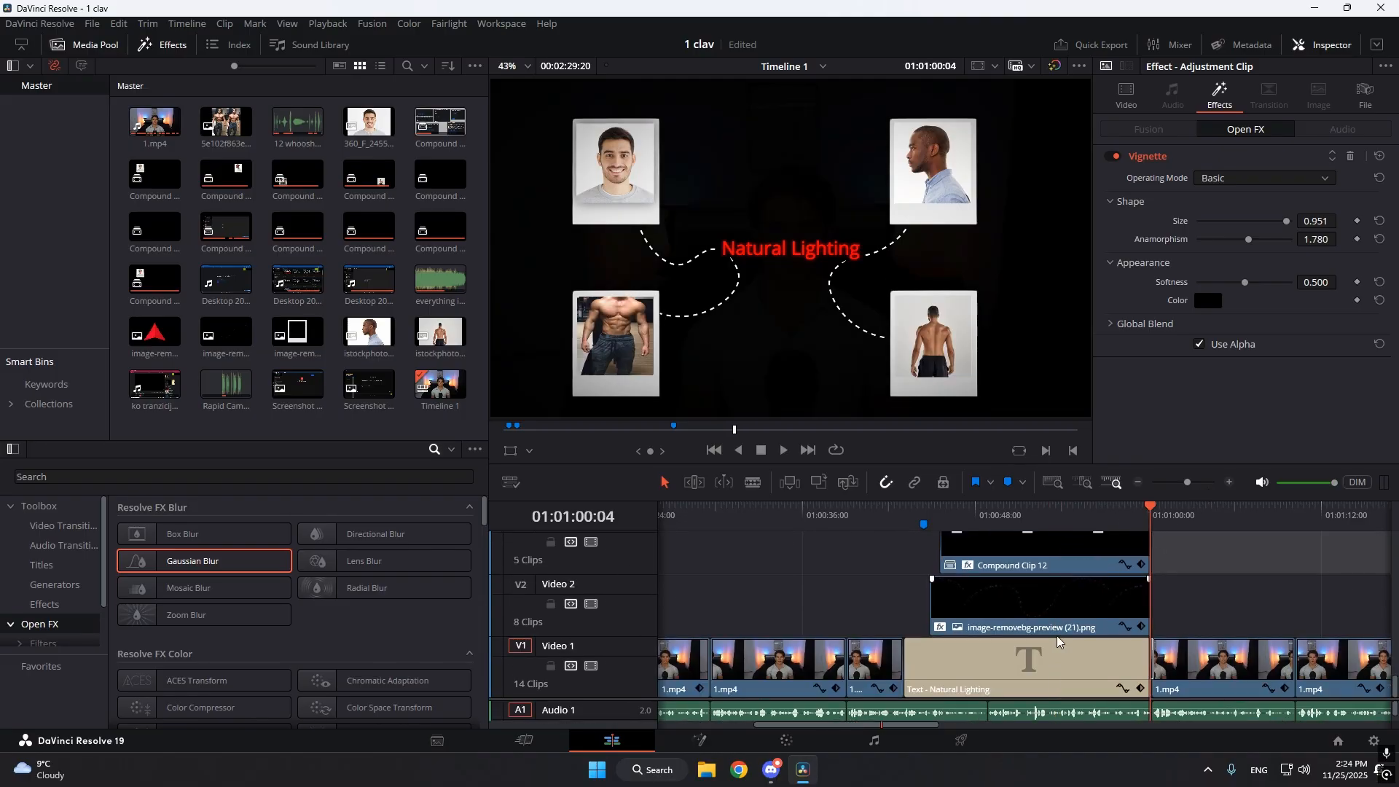
drag(1193, 482, 1200, 482)
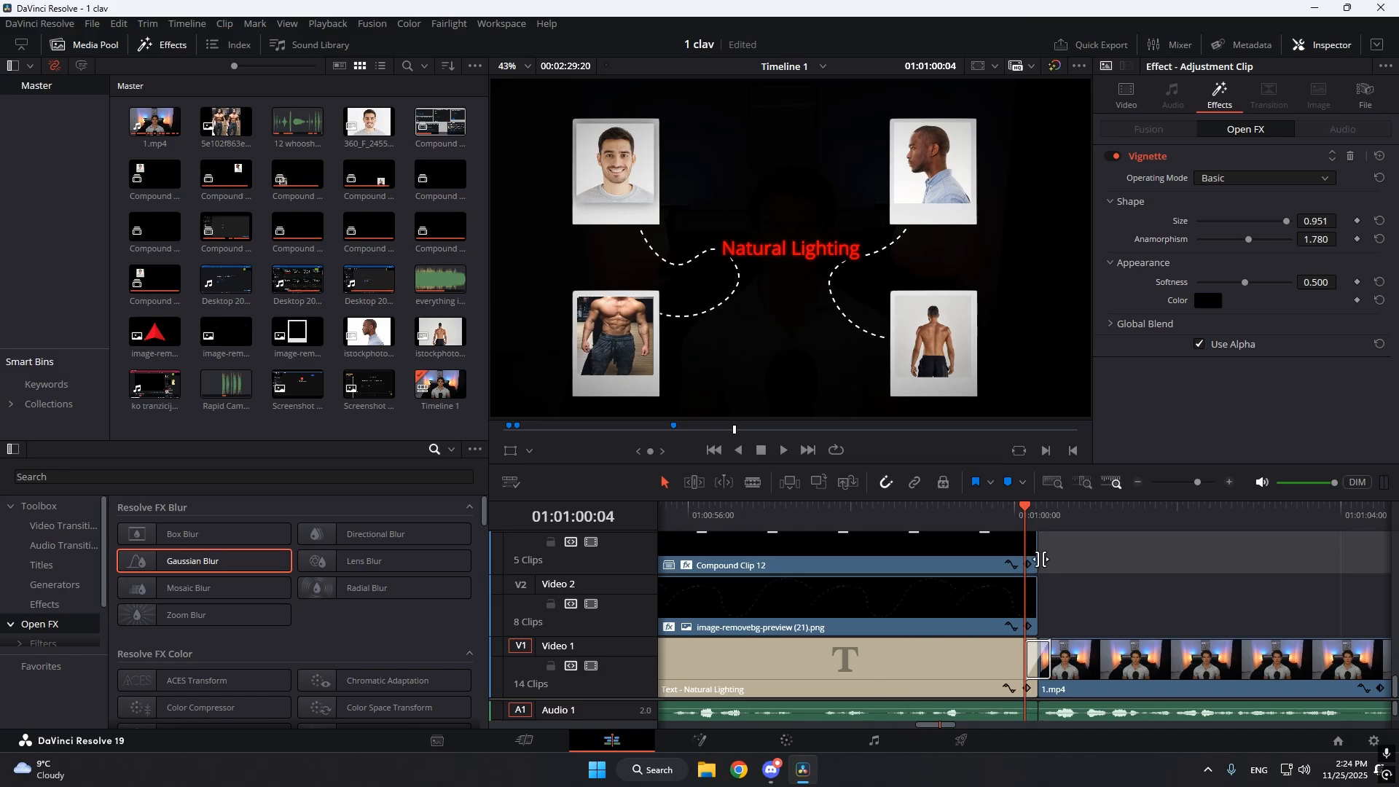
drag(1028, 518, 1055, 518)
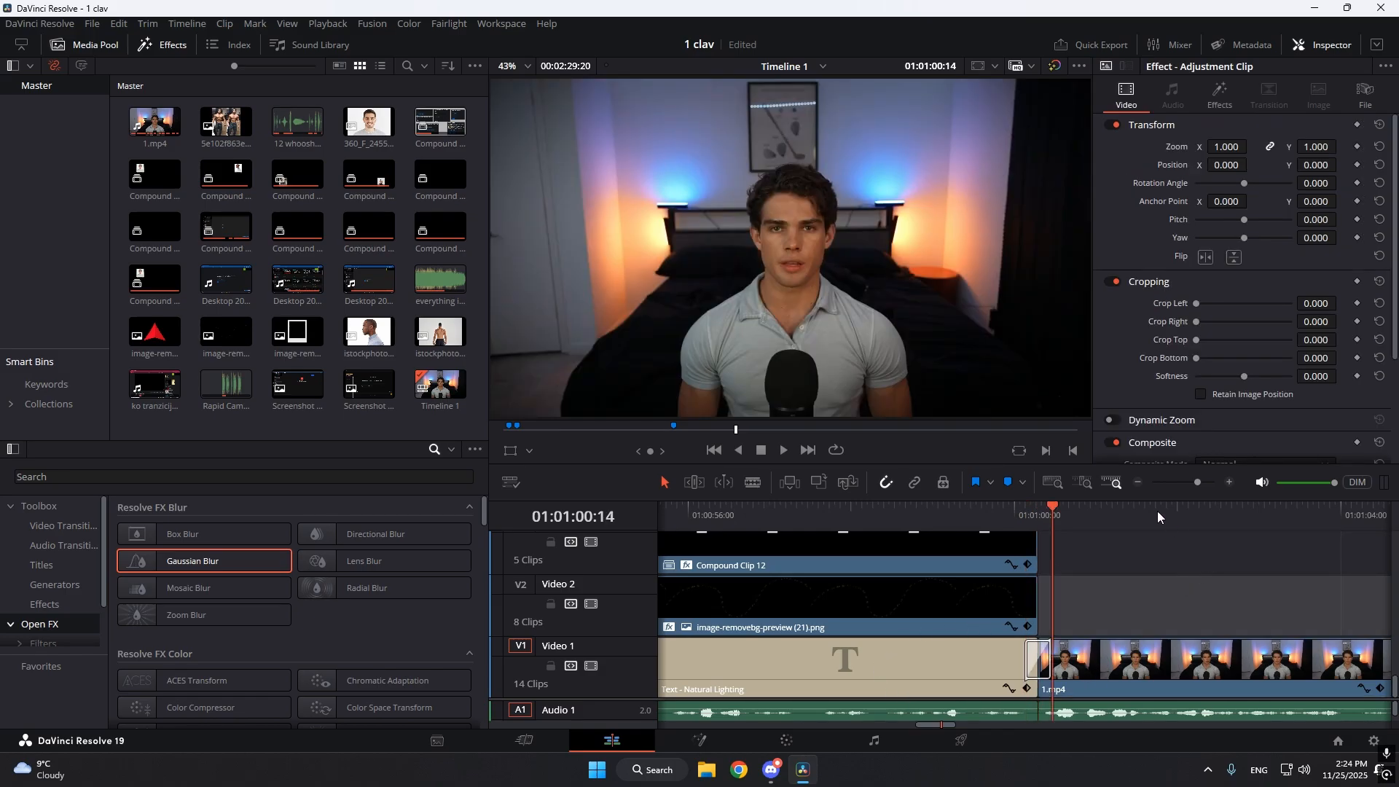
Examine Compound Clip 9's video settings at 01:01:19:17 and compare it with the screen recording at 01:01:39:18.
drag(1197, 482, 1182, 491)
drag(1073, 522, 1093, 516)
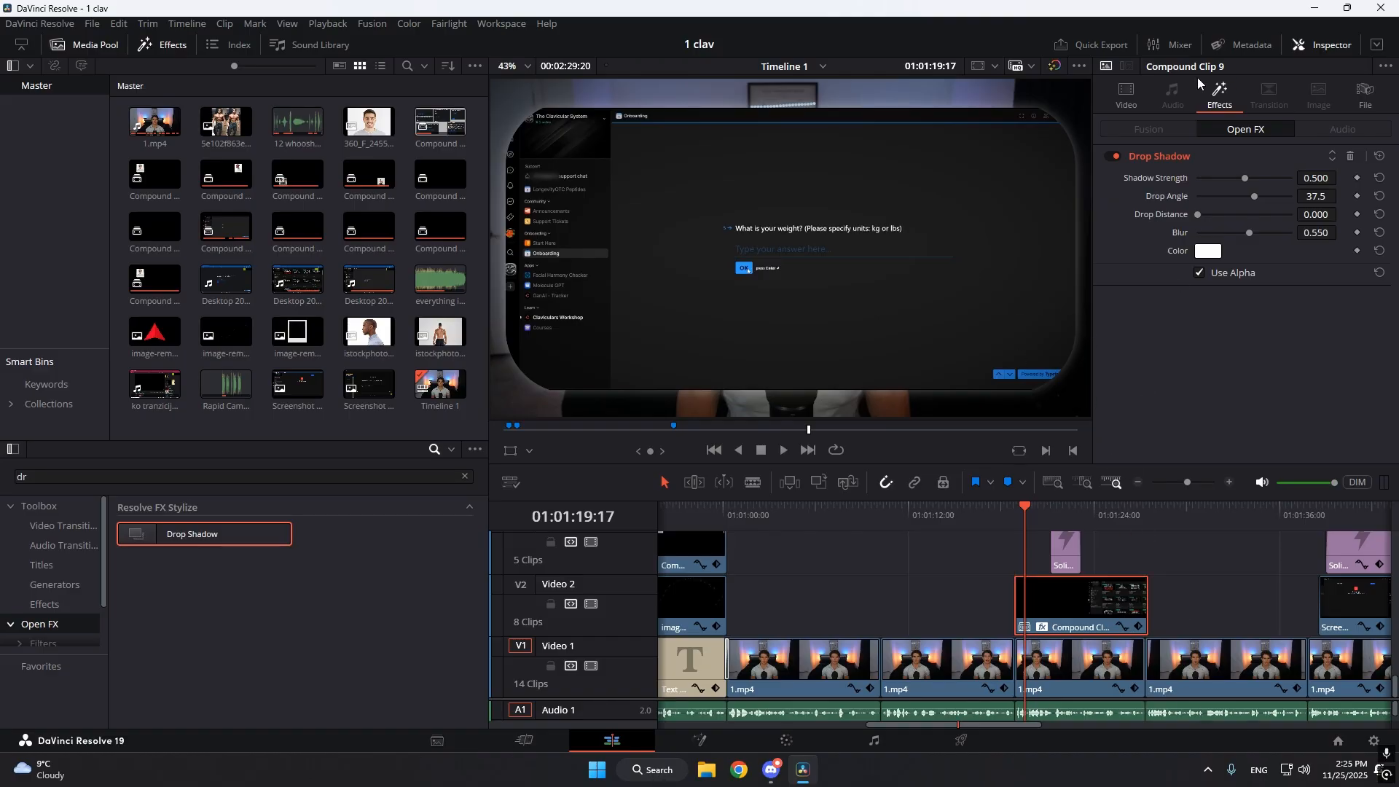
click(1126, 93)
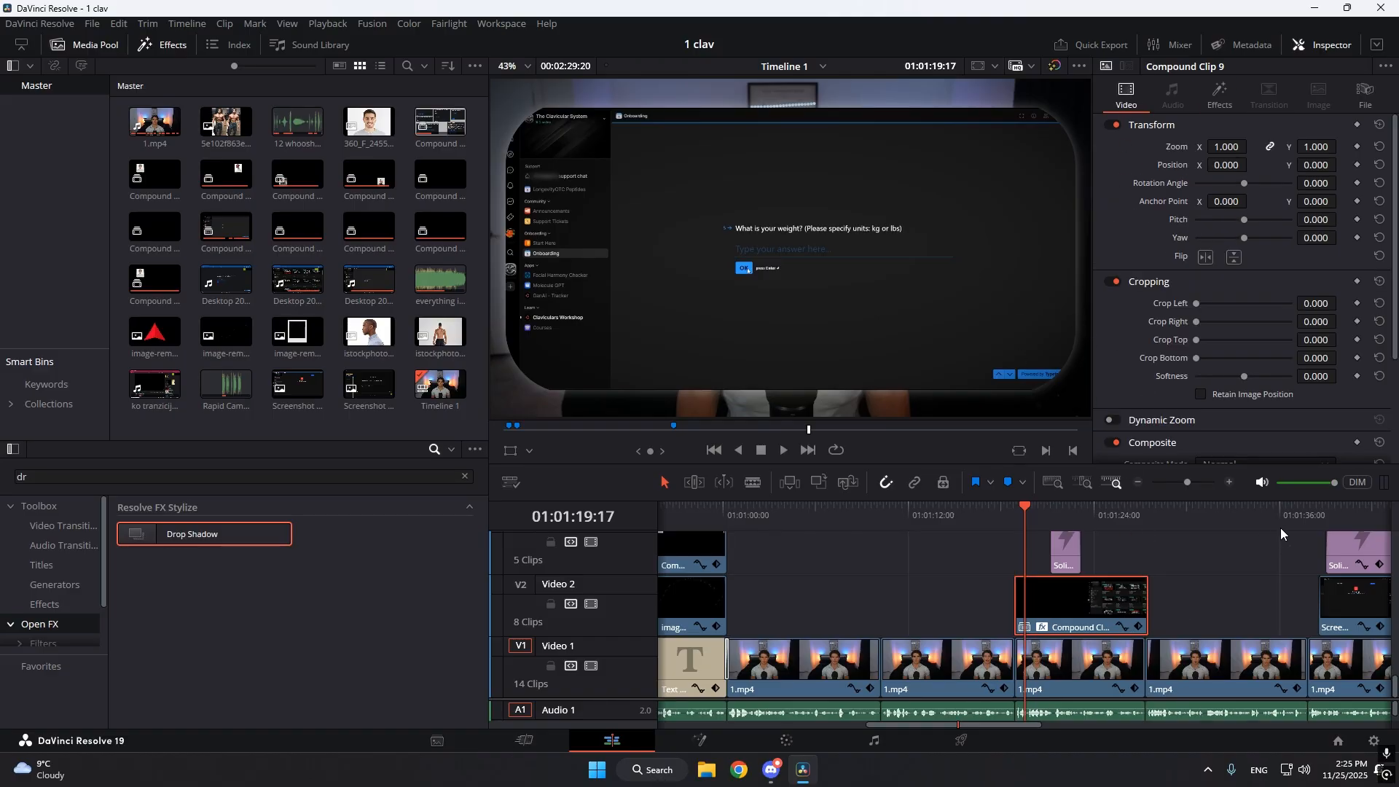
drag(1345, 529, 1335, 531)
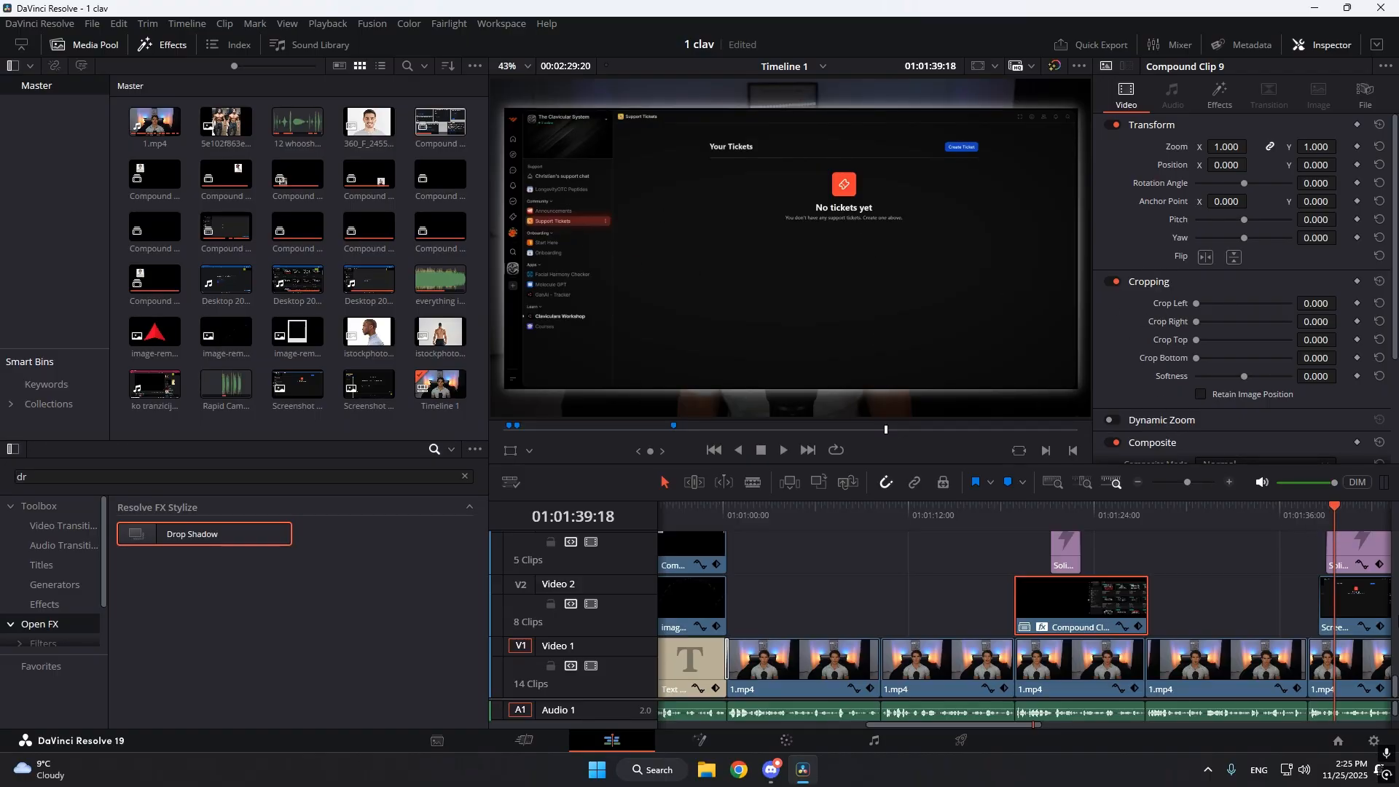
drag(1333, 519, 1027, 576)
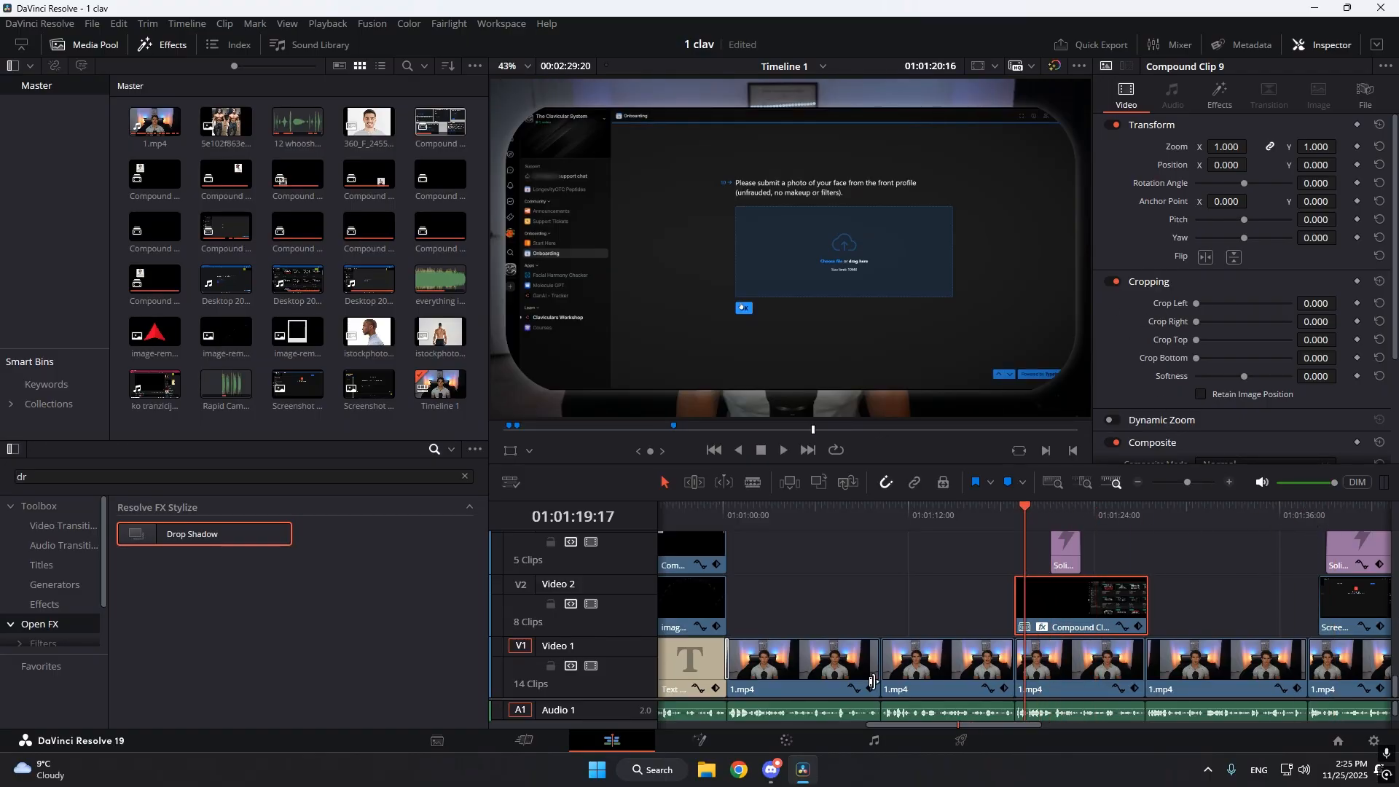
Examine the adjustment clip's node graph on the Fusion page and return to the Edit page.
click(681, 743)
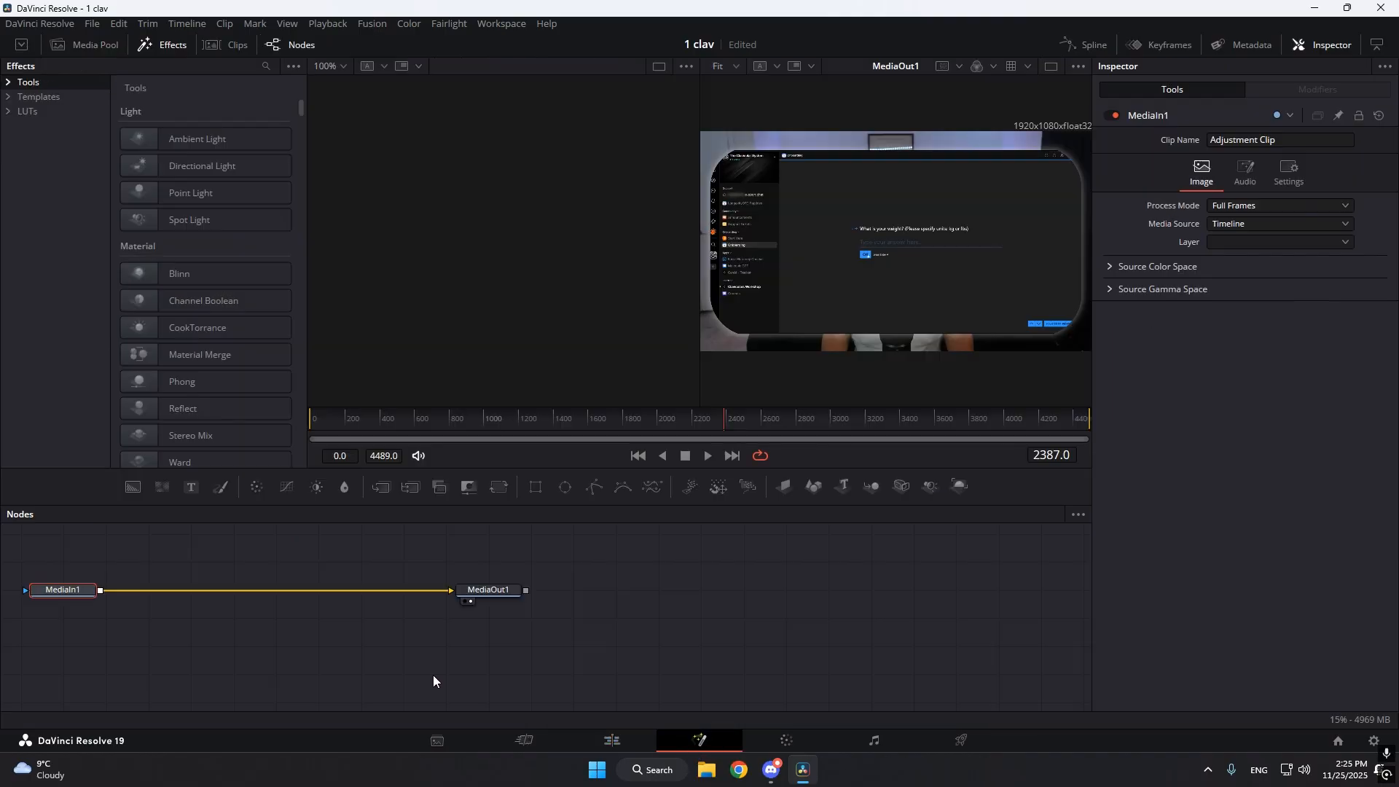
drag(188, 617, 459, 638)
click(636, 747)
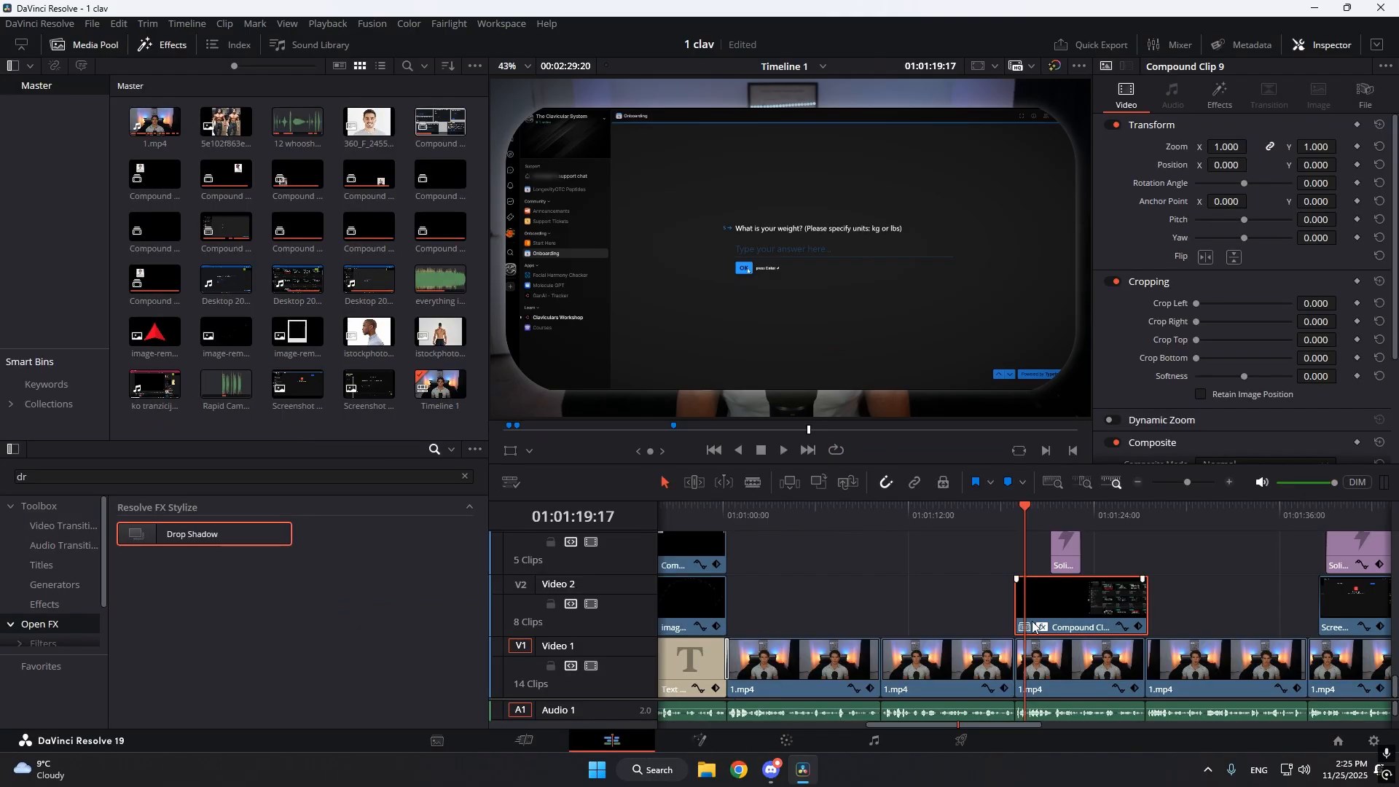
Check the adjustment clip on Video 11, examine Compound Clip 9's node graph in Fusion, and return to the Edit page.
scroll(1059, 593, up, 10)
scroll(1035, 588, down, 1)
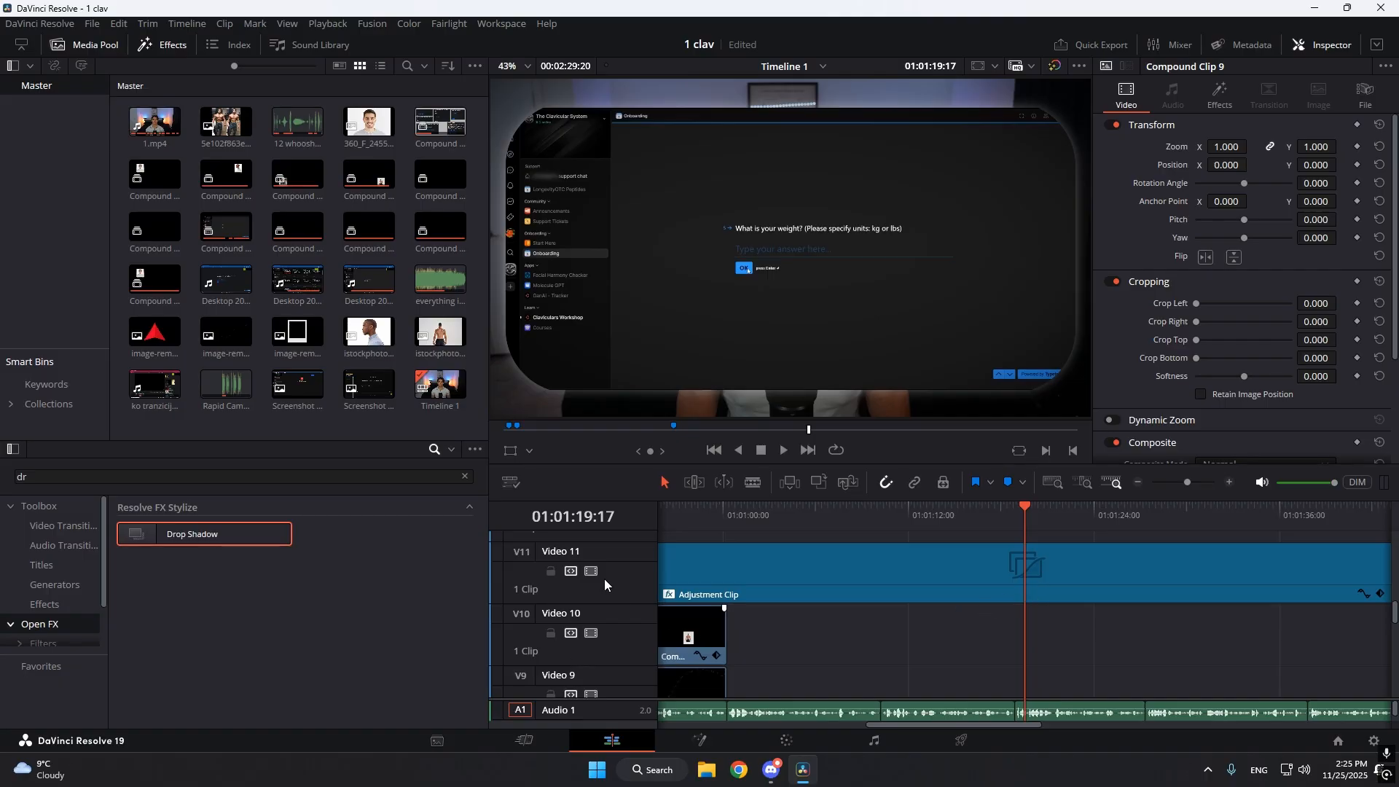
scroll(802, 605, down, 8)
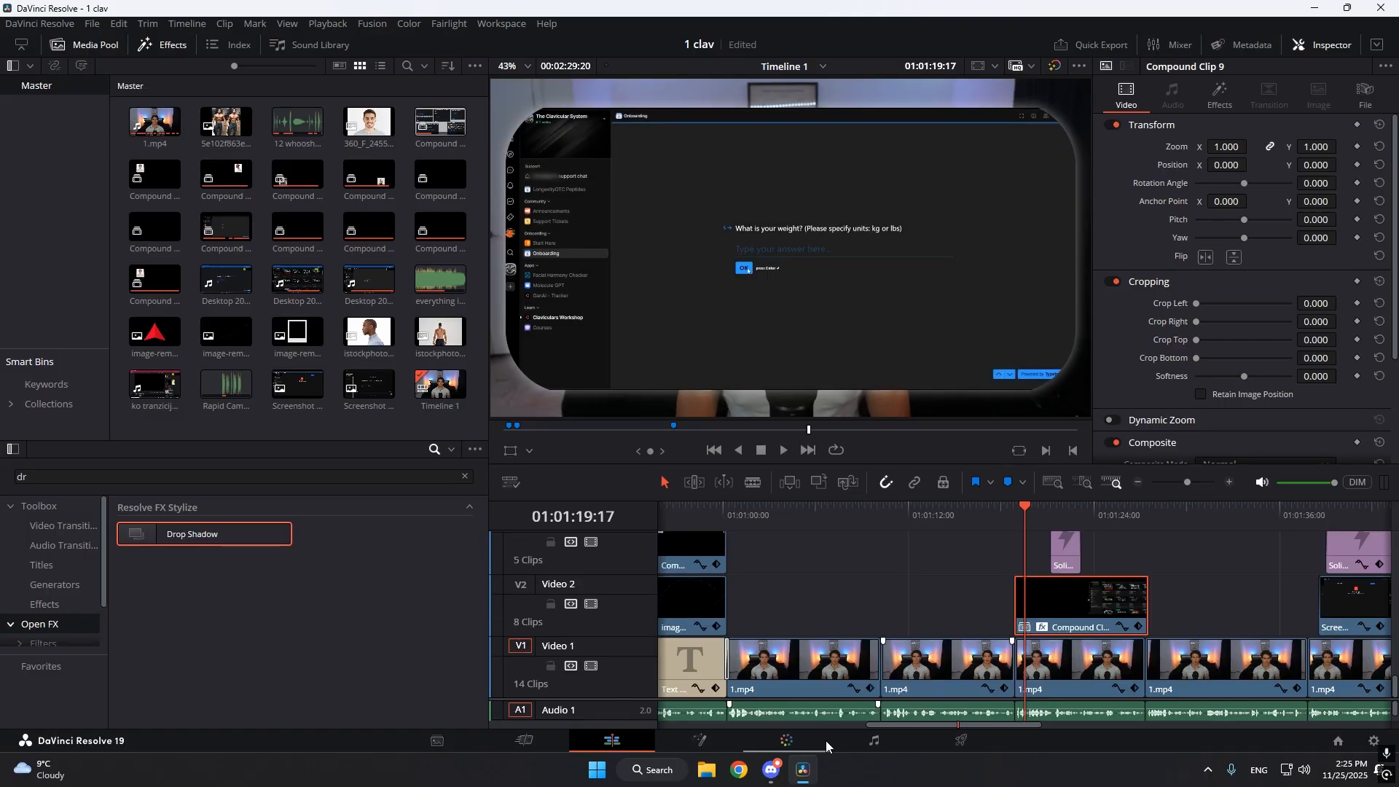
click(681, 741)
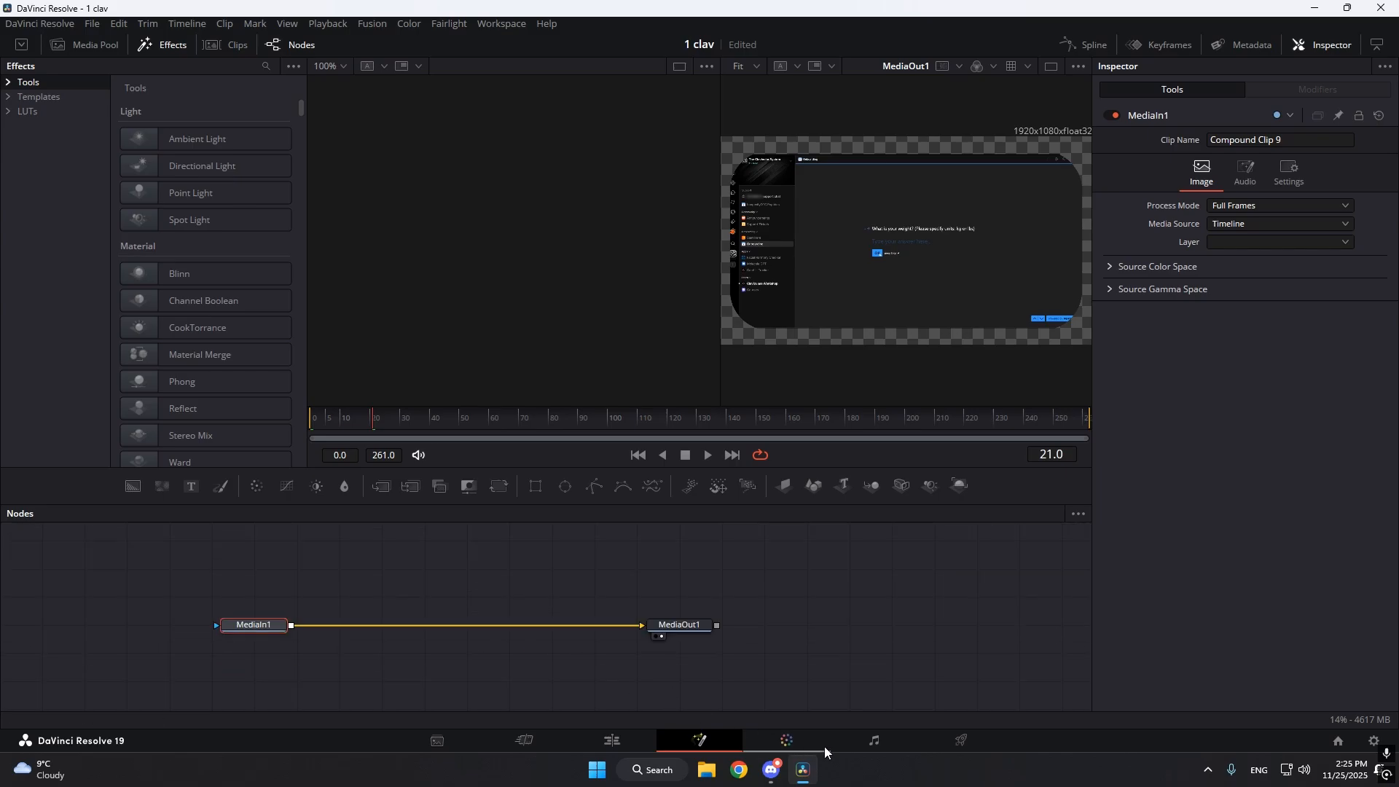
click(497, 682)
click(633, 747)
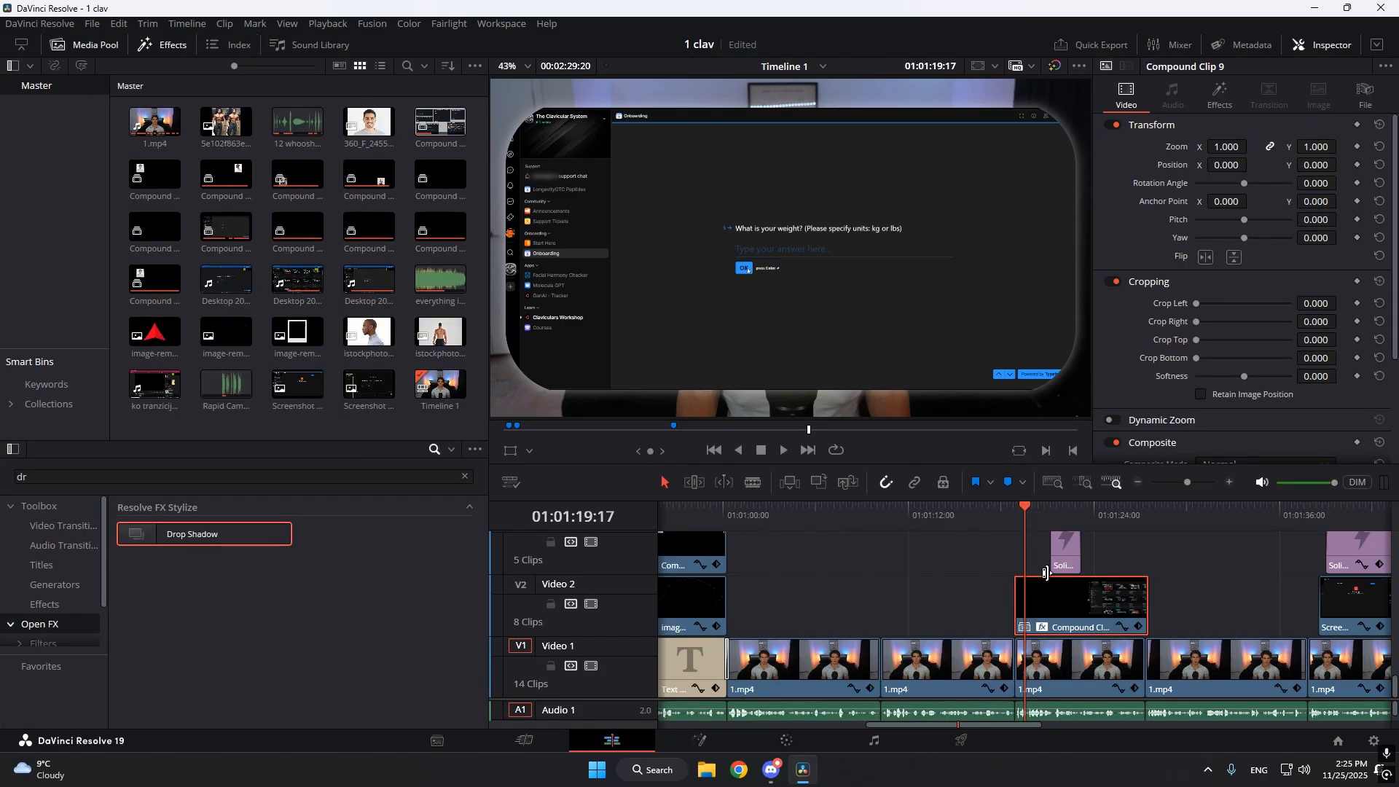
Decompose Compound Clip 9 on Video 2 in place into its individual clips.
right_click(1061, 588)
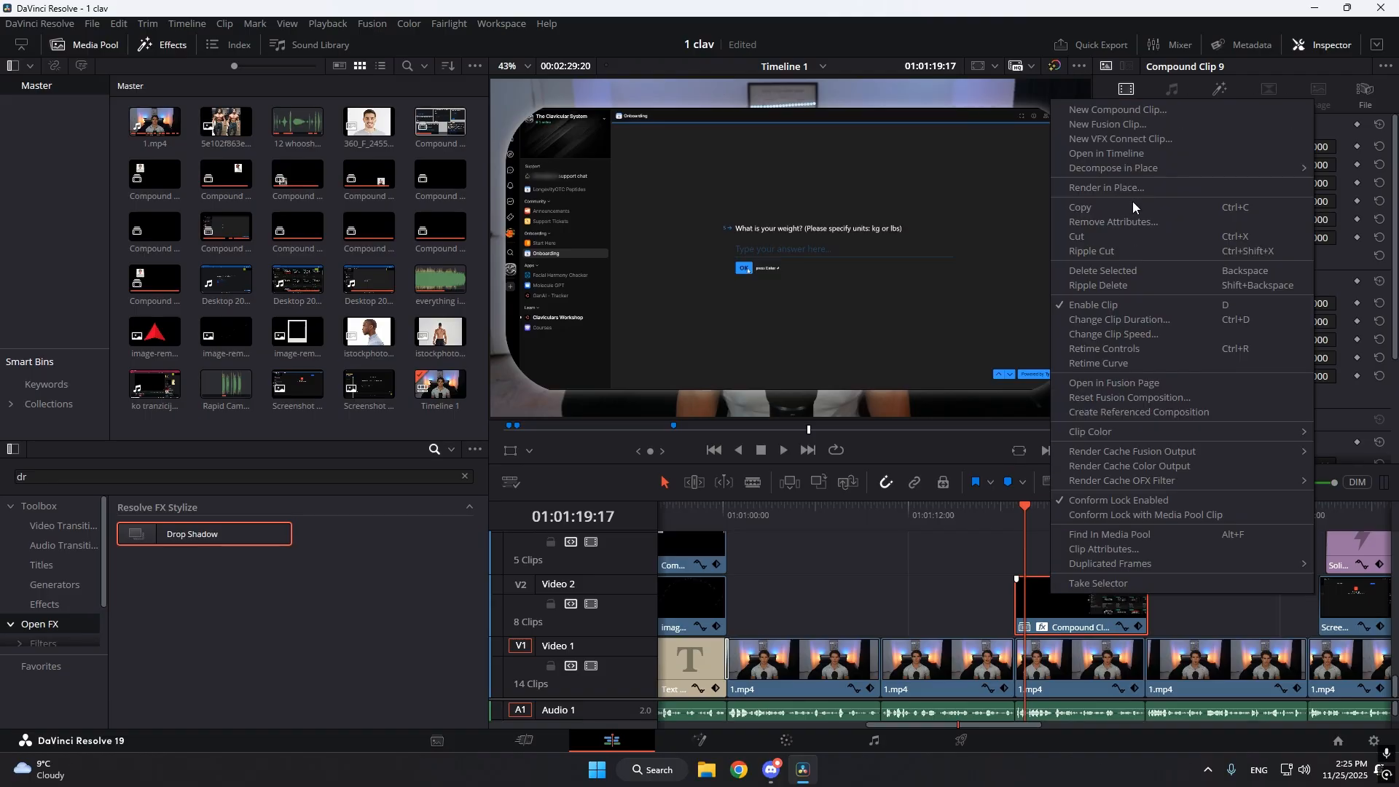
mouse_move(1101, 168)
click(991, 168)
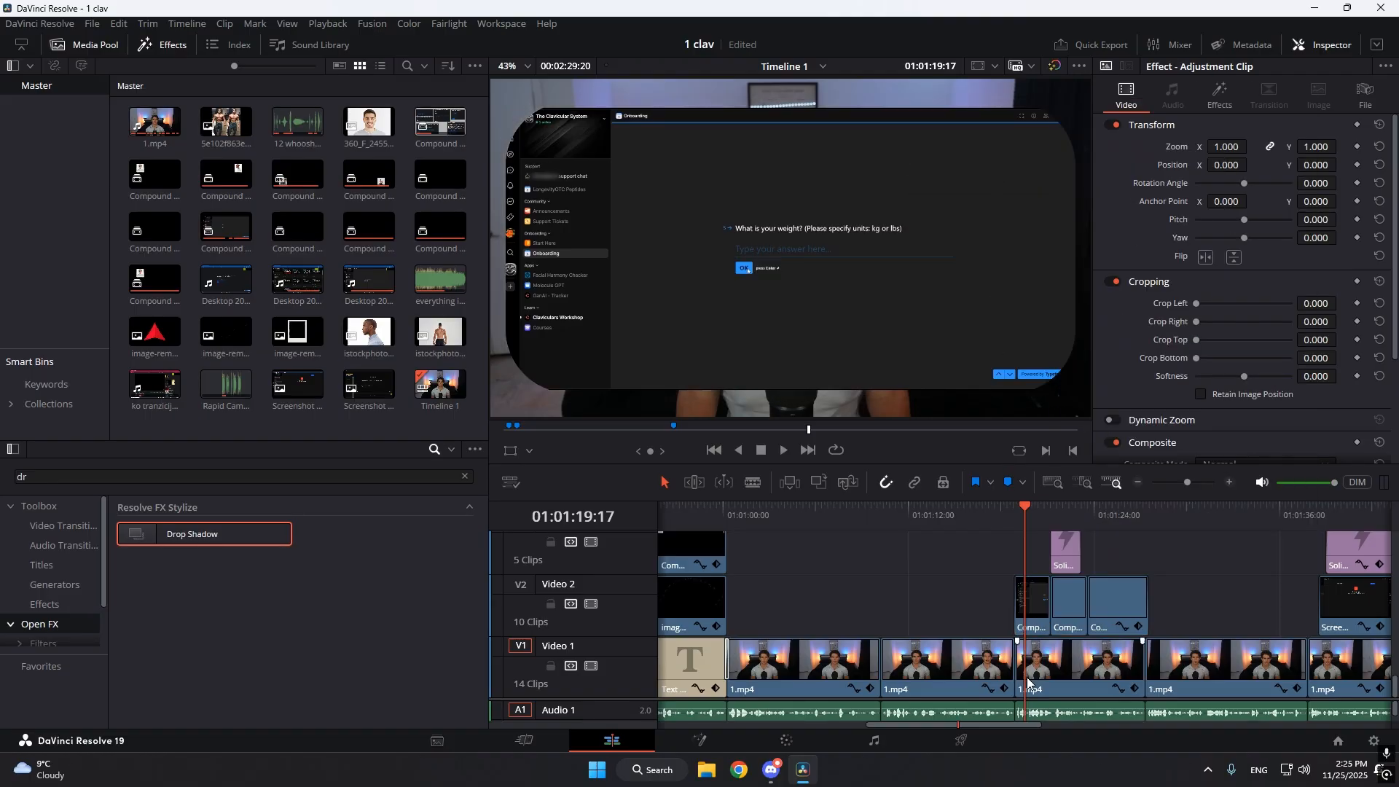
Open Compound Clip 8 from Video 2 on the Fusion page and delete its existing rectangle mask.
click(1030, 605)
click(668, 748)
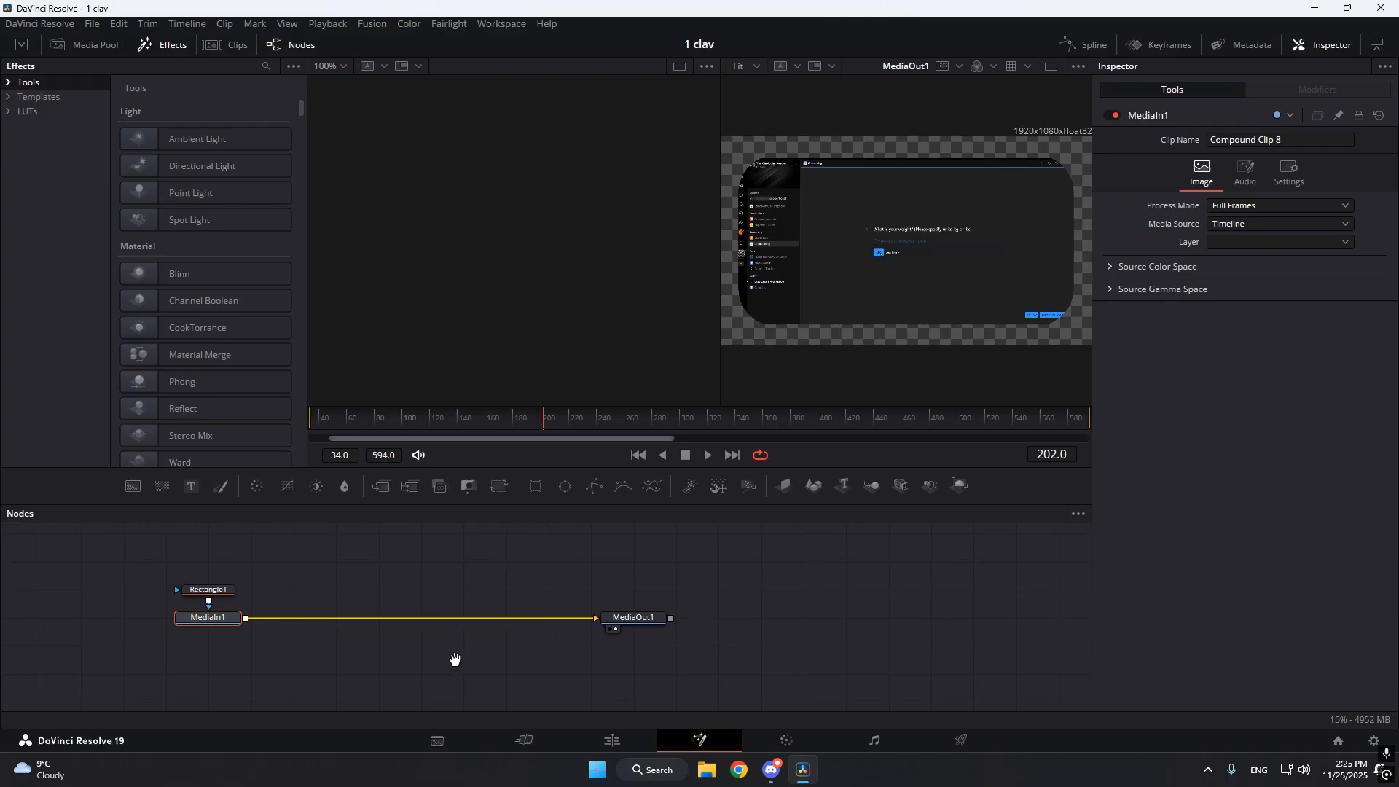
click(328, 585)
drag(458, 636, 524, 650)
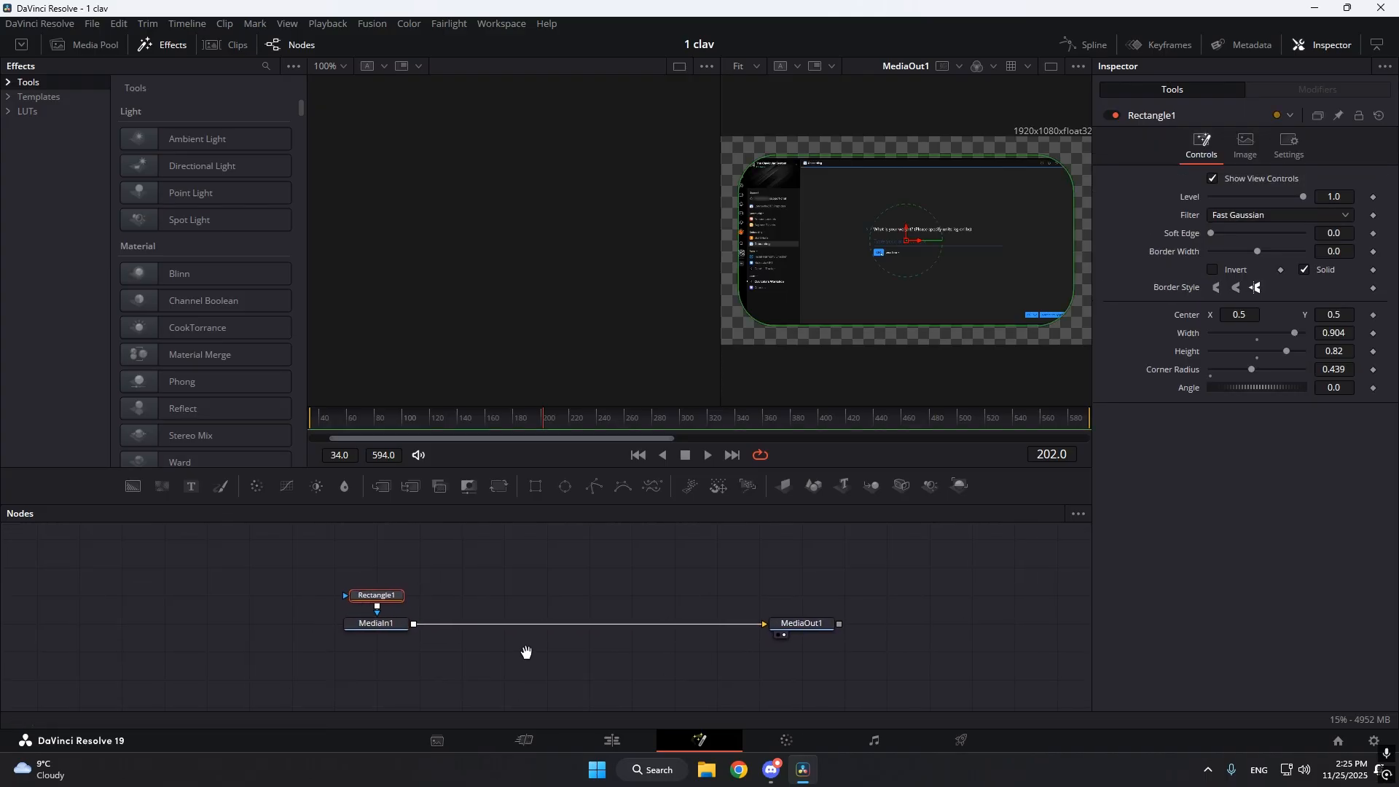
key(Delete)
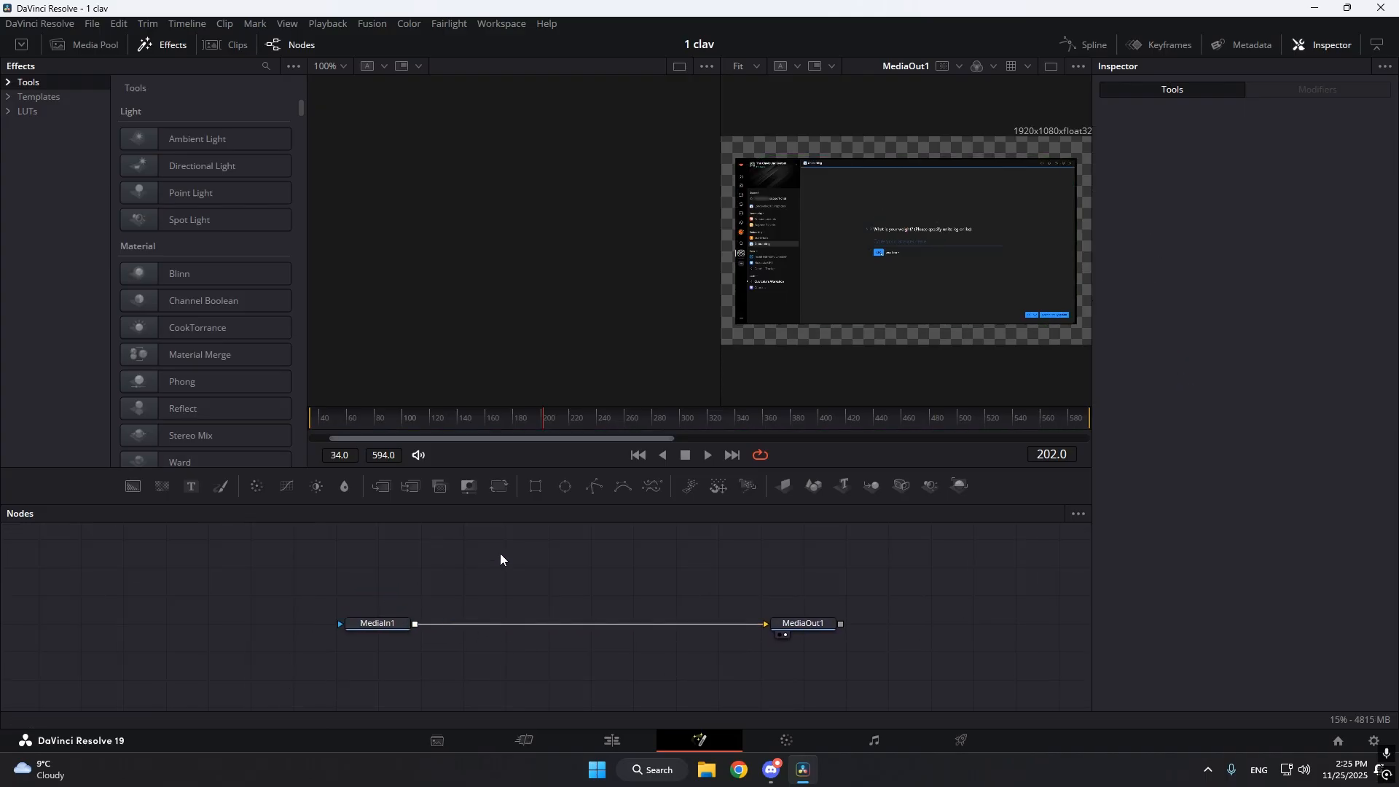
Add a new Rectangle mask node, connect it to MediaIn1's mask input and place it above that node.
key(shift+space)
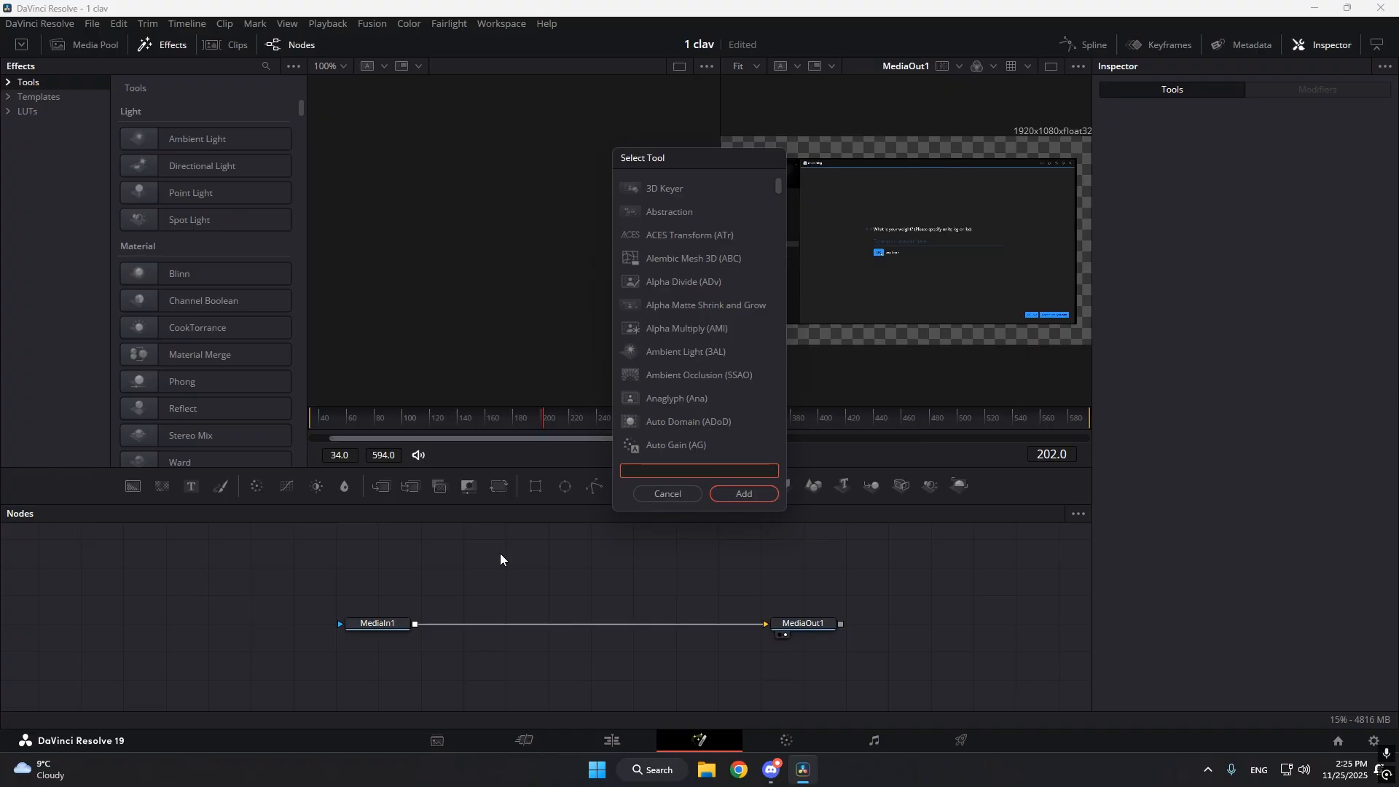
text(rect)
key(Return)
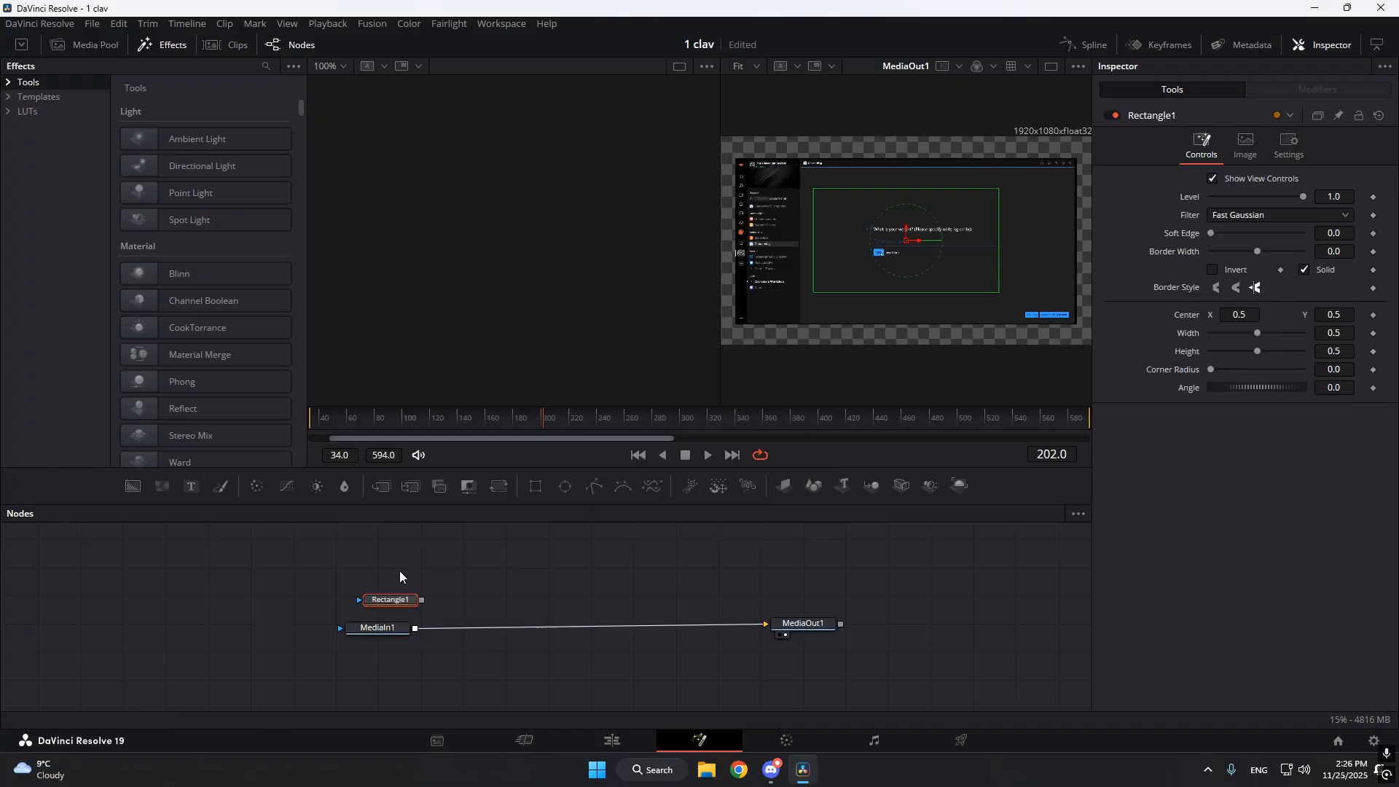
drag(421, 601, 384, 627)
drag(392, 601, 363, 585)
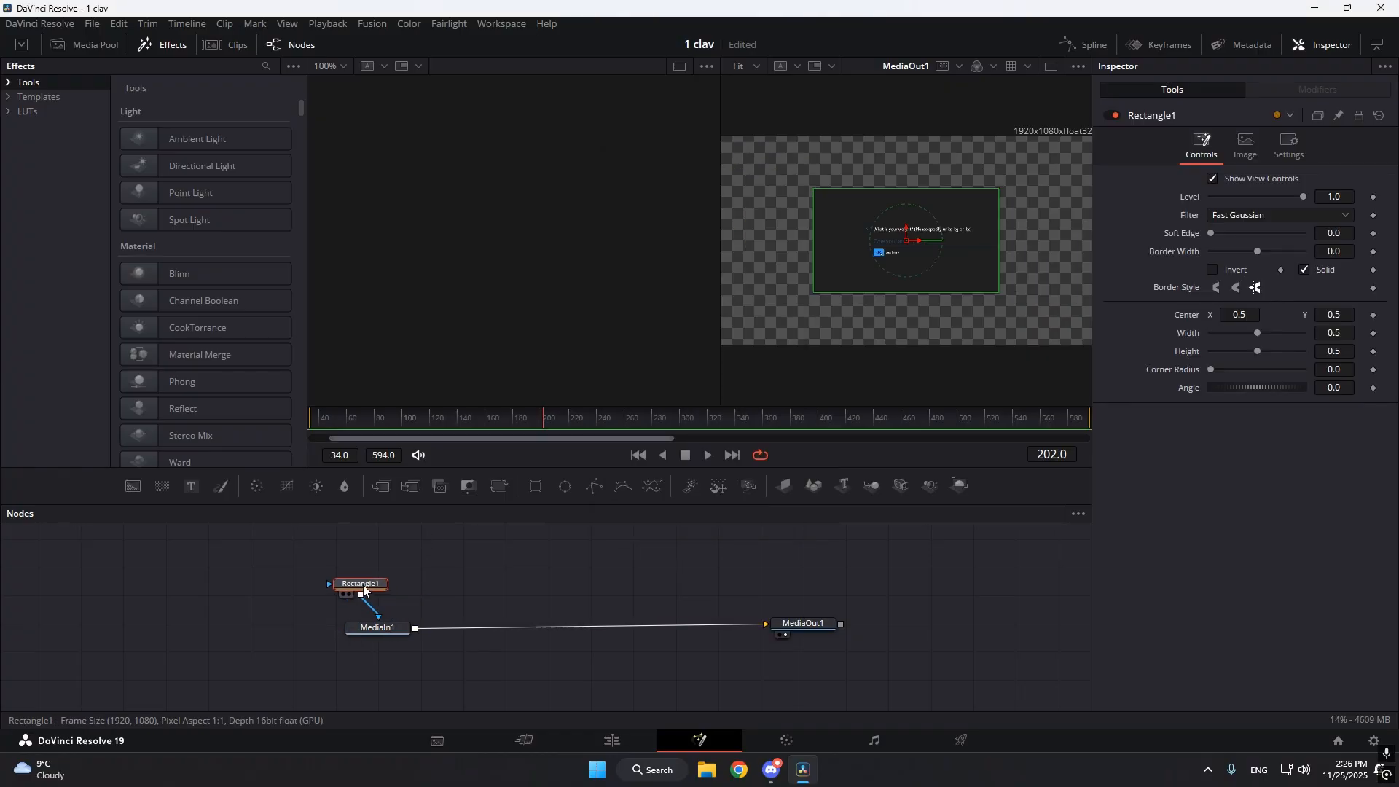
Round the rectangle mask with a corner radius of about 0.42 and set its height to about 0.528.
scroll(877, 219, up, 3)
scroll(942, 287, down, 2)
scroll(943, 287, up, 2)
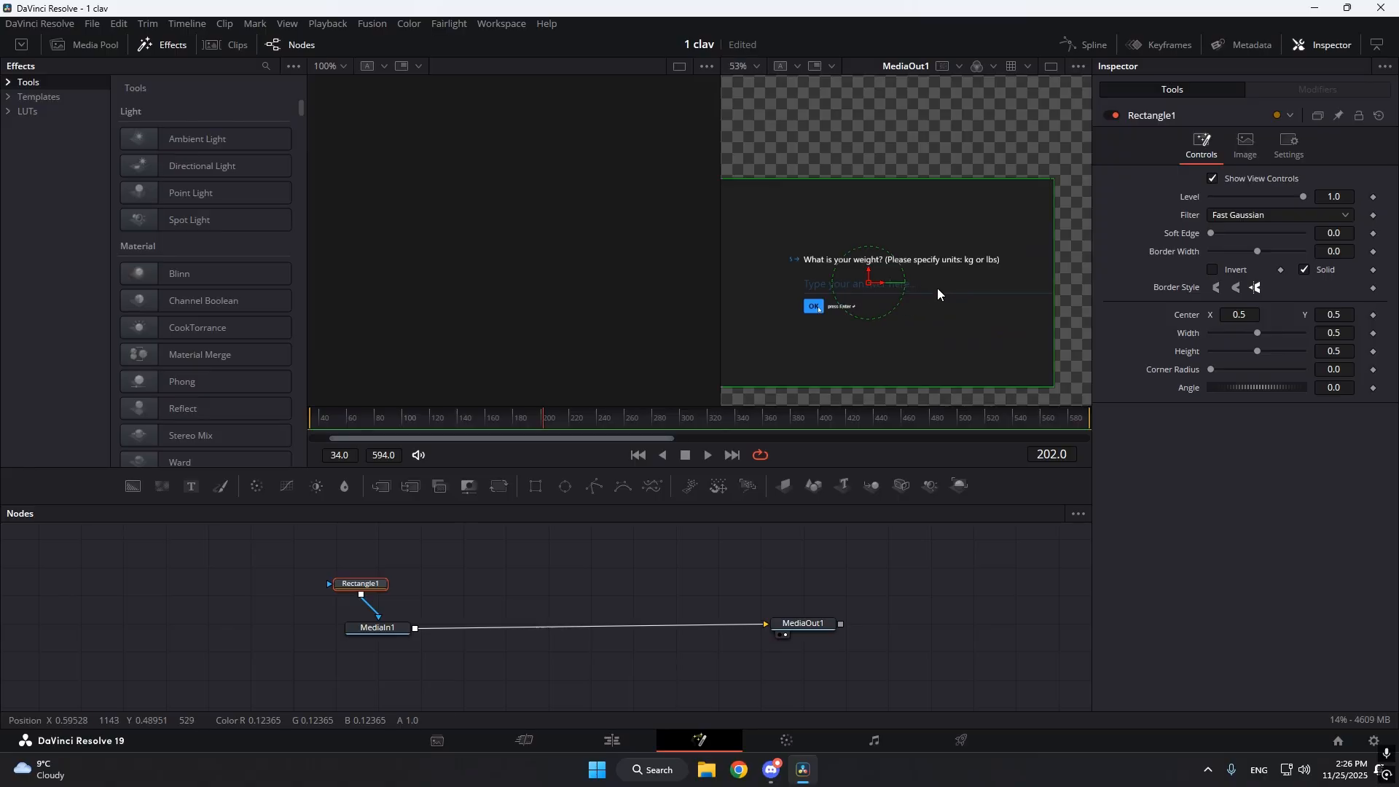
scroll(946, 286, down, 2)
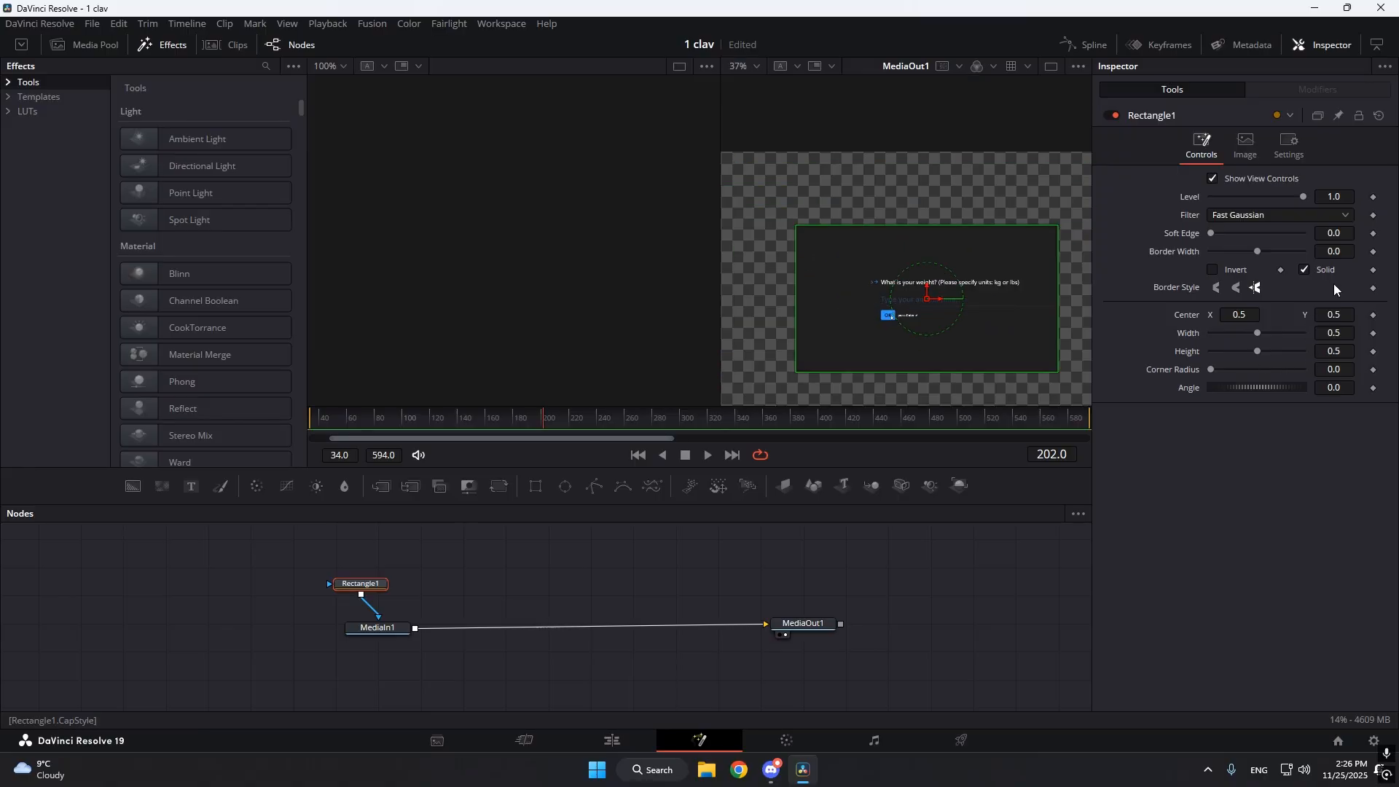
drag(1333, 369, 1329, 333)
key(ctrl+z)
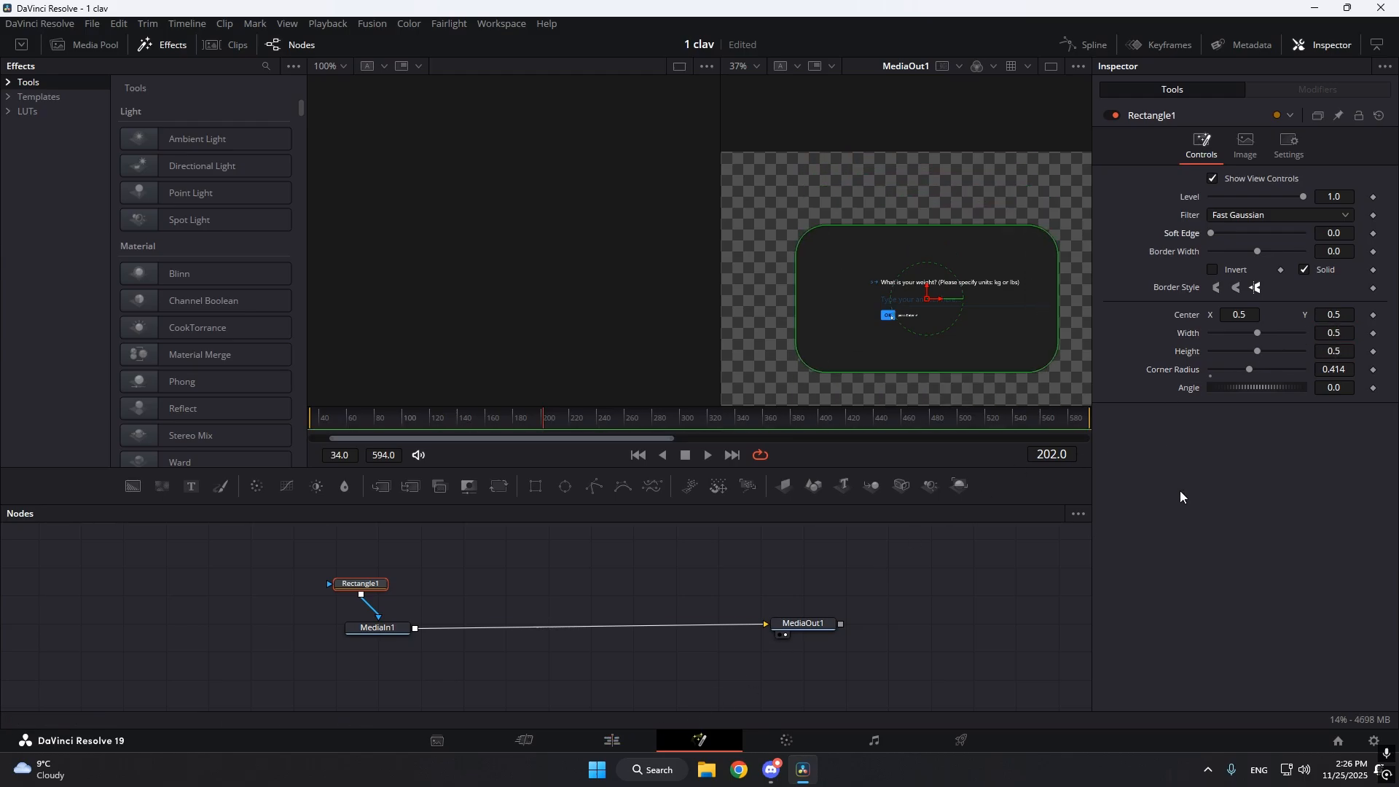
mouse_move(1339, 369)
mouse_down()
mouse_move(1302, 369)
mouse_move(1339, 369)
mouse_move(1318, 356)
mouse_up()
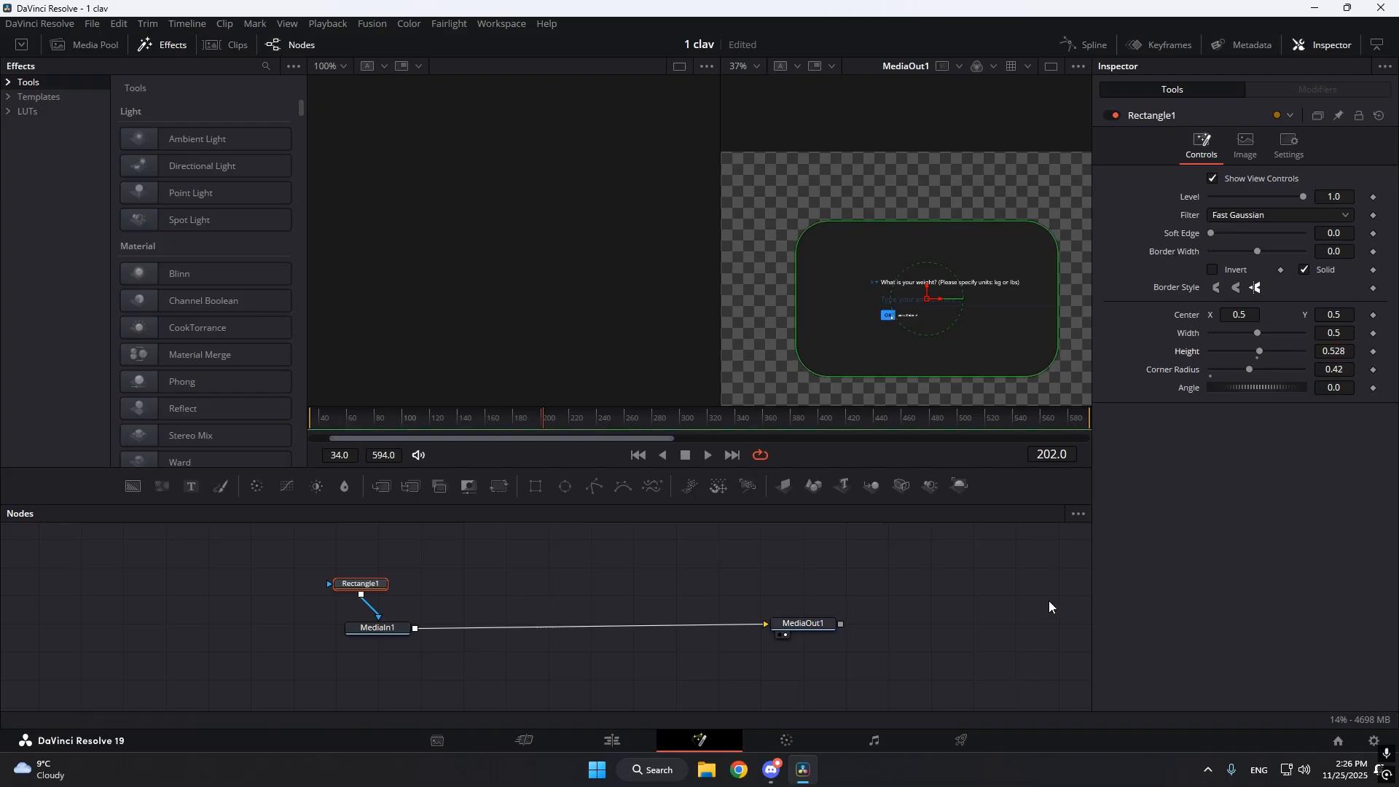
Return to the Edit page and view the drop-shadowed screenshot overlay at 01:01:39:01.
click(634, 740)
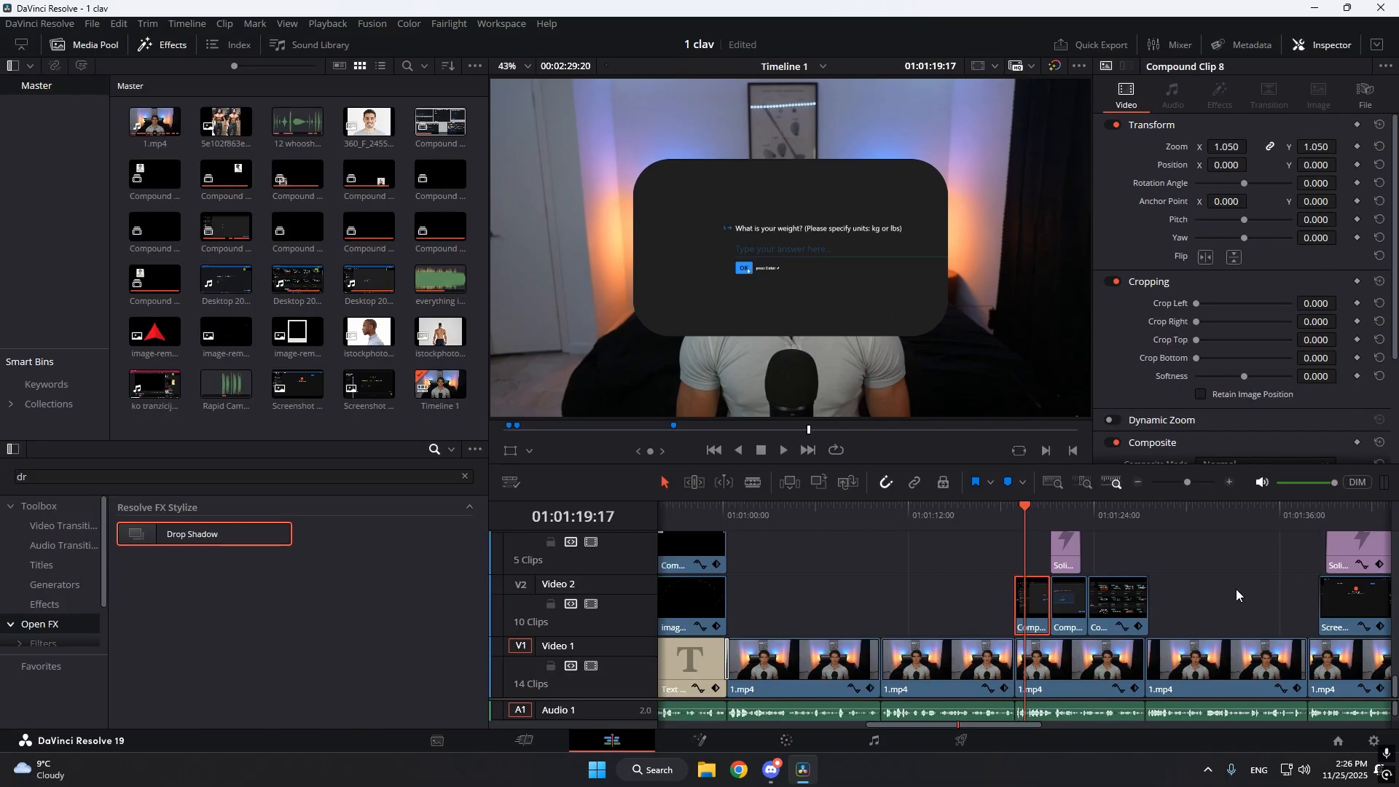
click(1236, 591)
drag(1107, 514, 1125, 514)
drag(1186, 482, 1206, 483)
click(1060, 516)
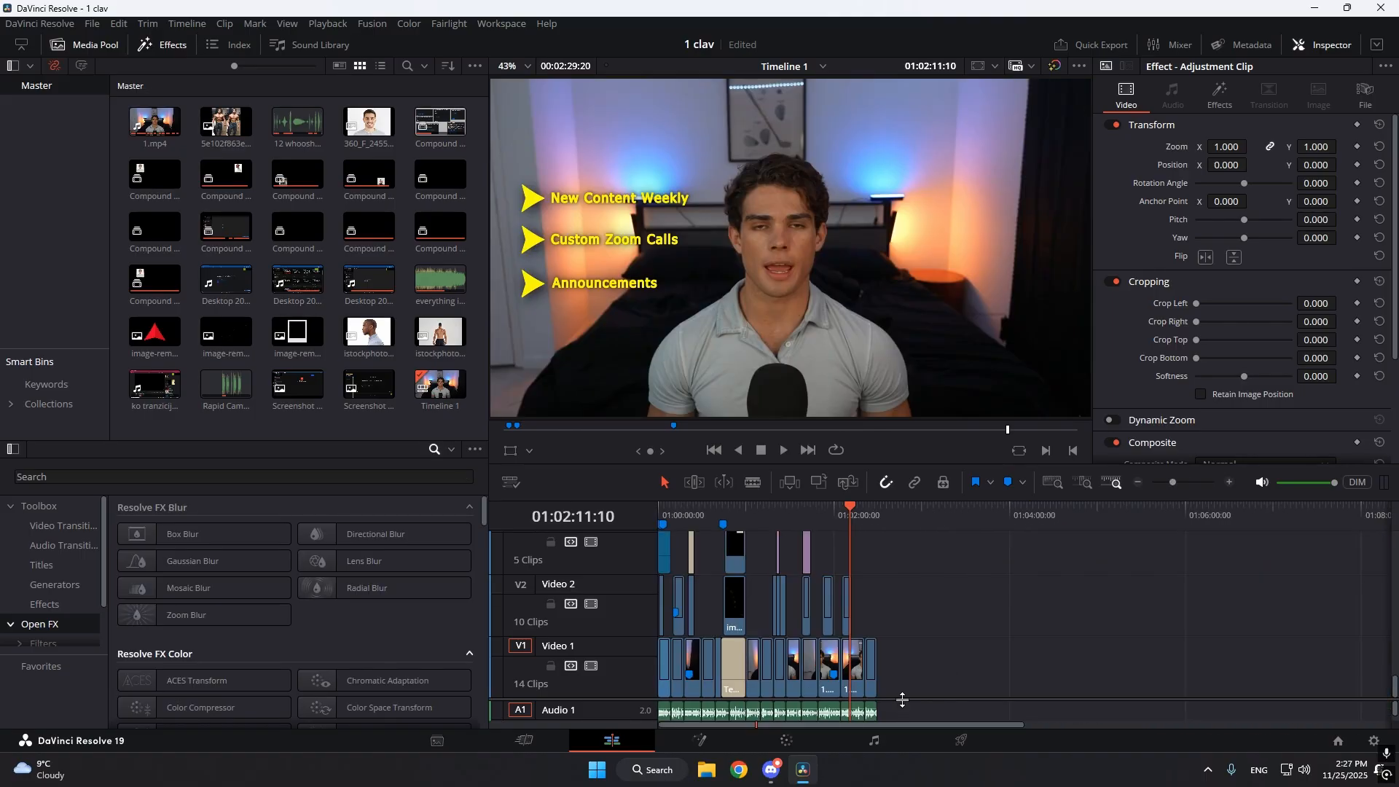
Enlarge the timeline's video track area and examine the Video 2 clips around 01:02:11:10.
drag(901, 699, 919, 526)
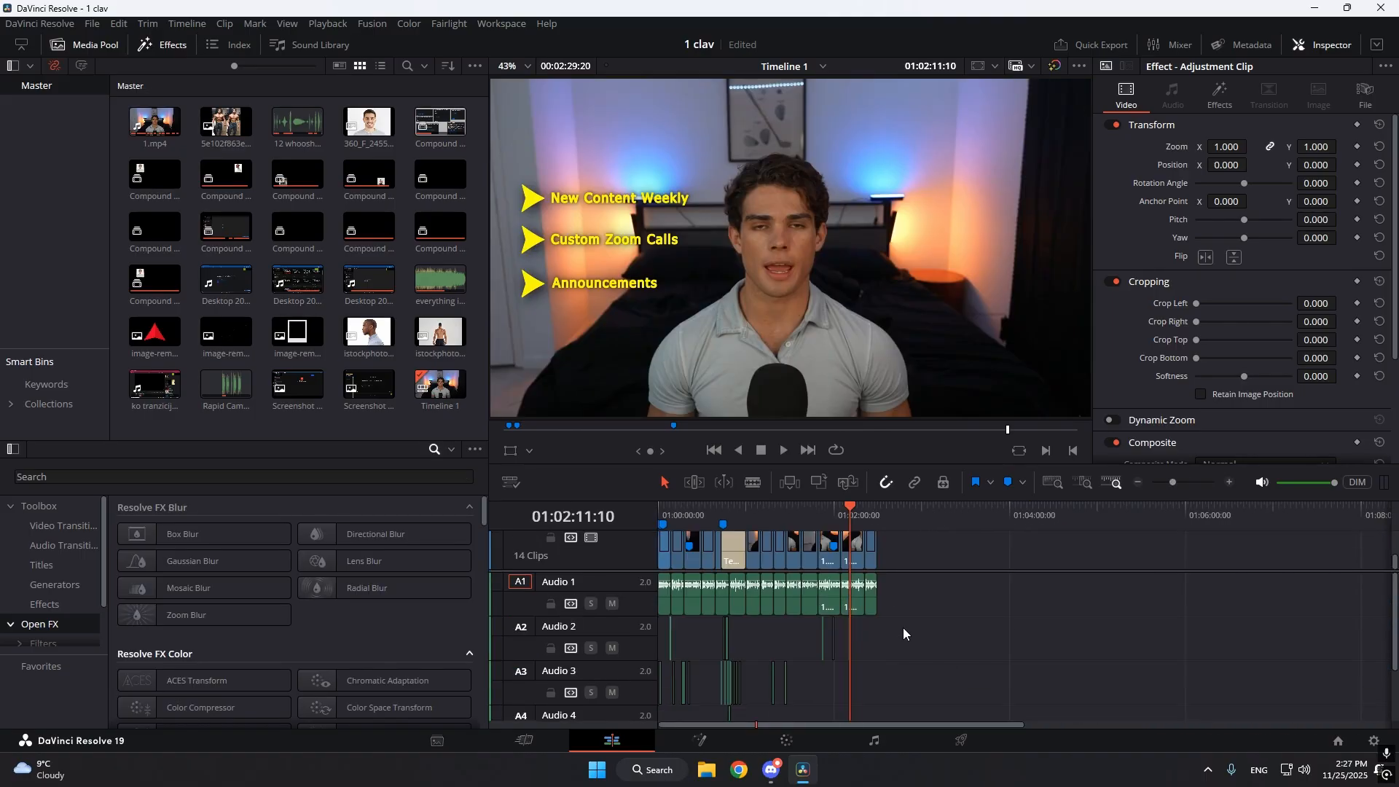
mouse_move(1174, 483)
mouse_down()
mouse_move(1193, 493)
mouse_move(1178, 494)
mouse_up()
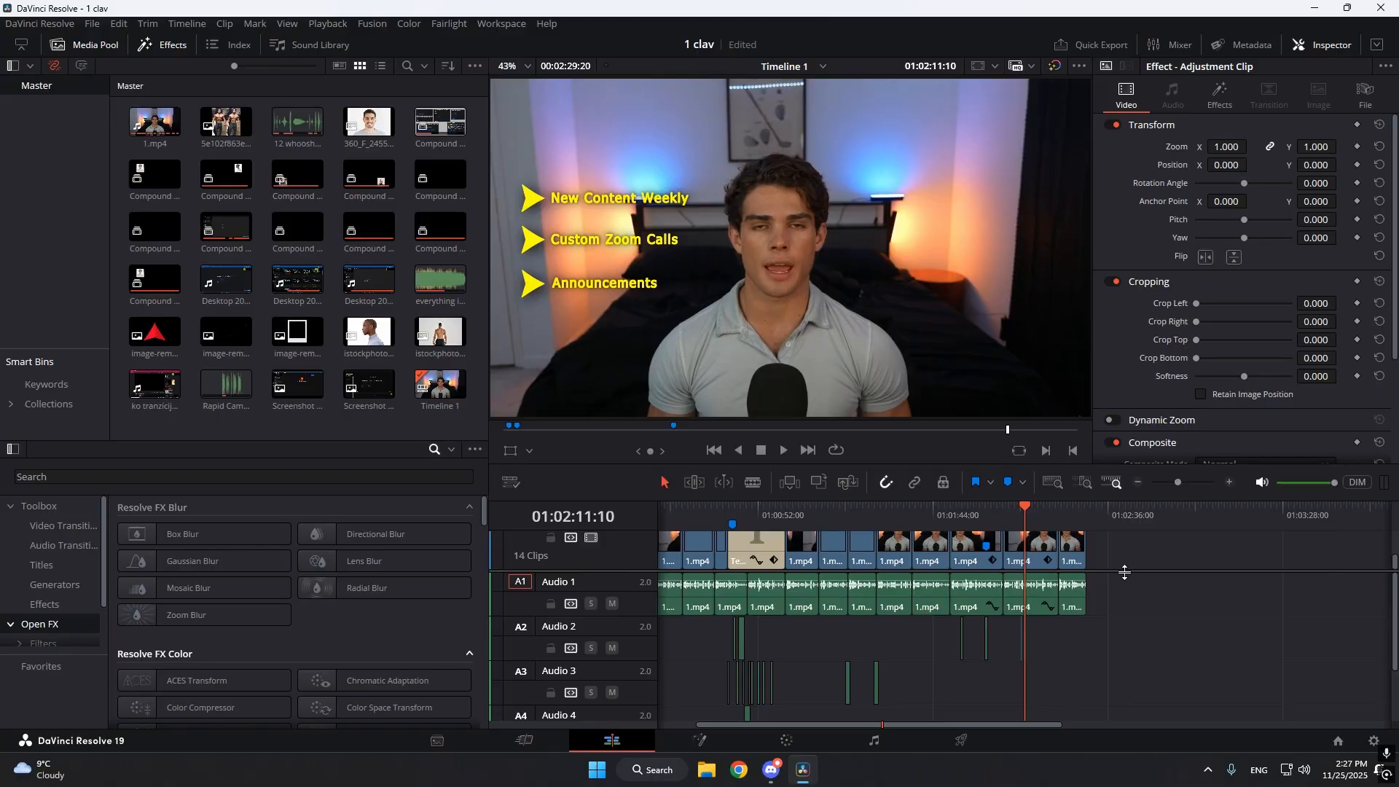
drag(1123, 573, 1122, 677)
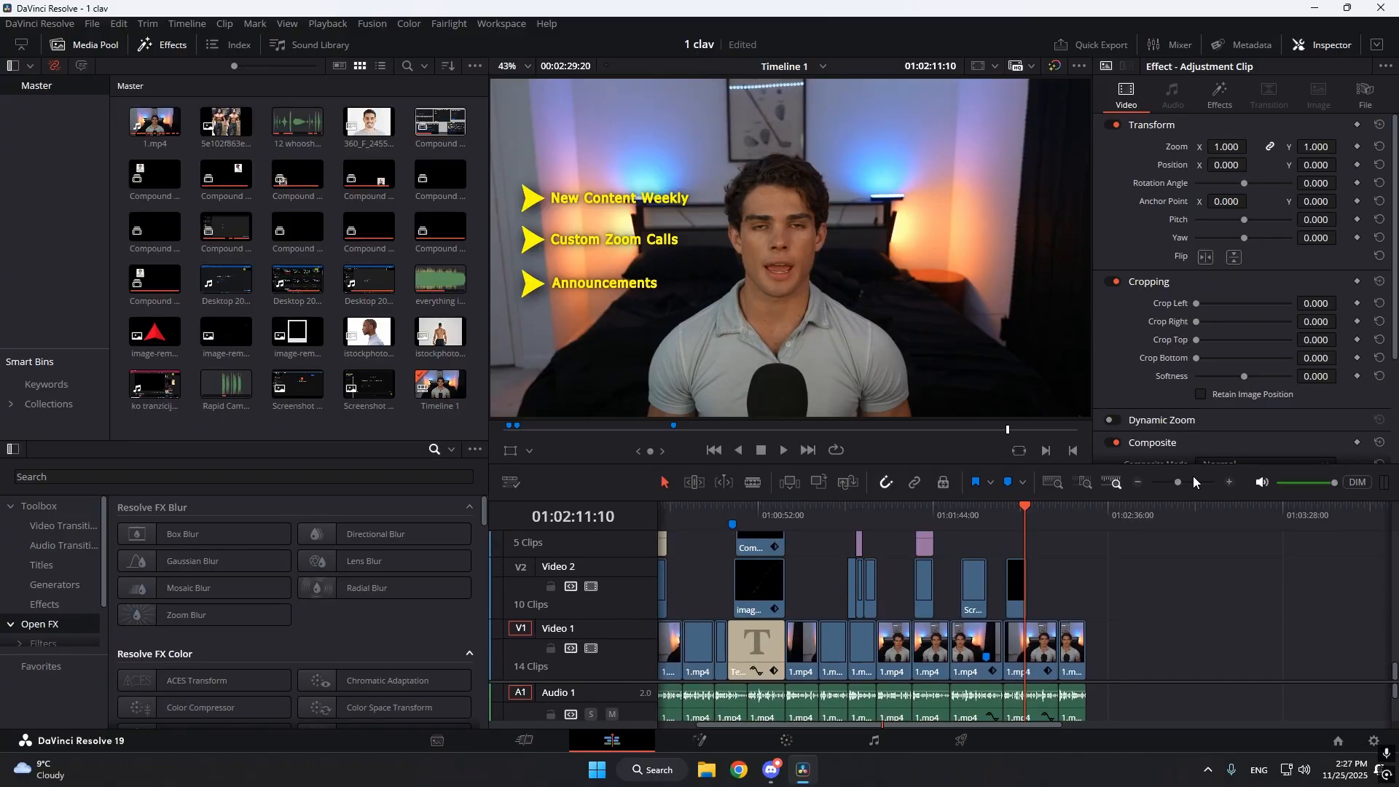
drag(1178, 483, 1188, 487)
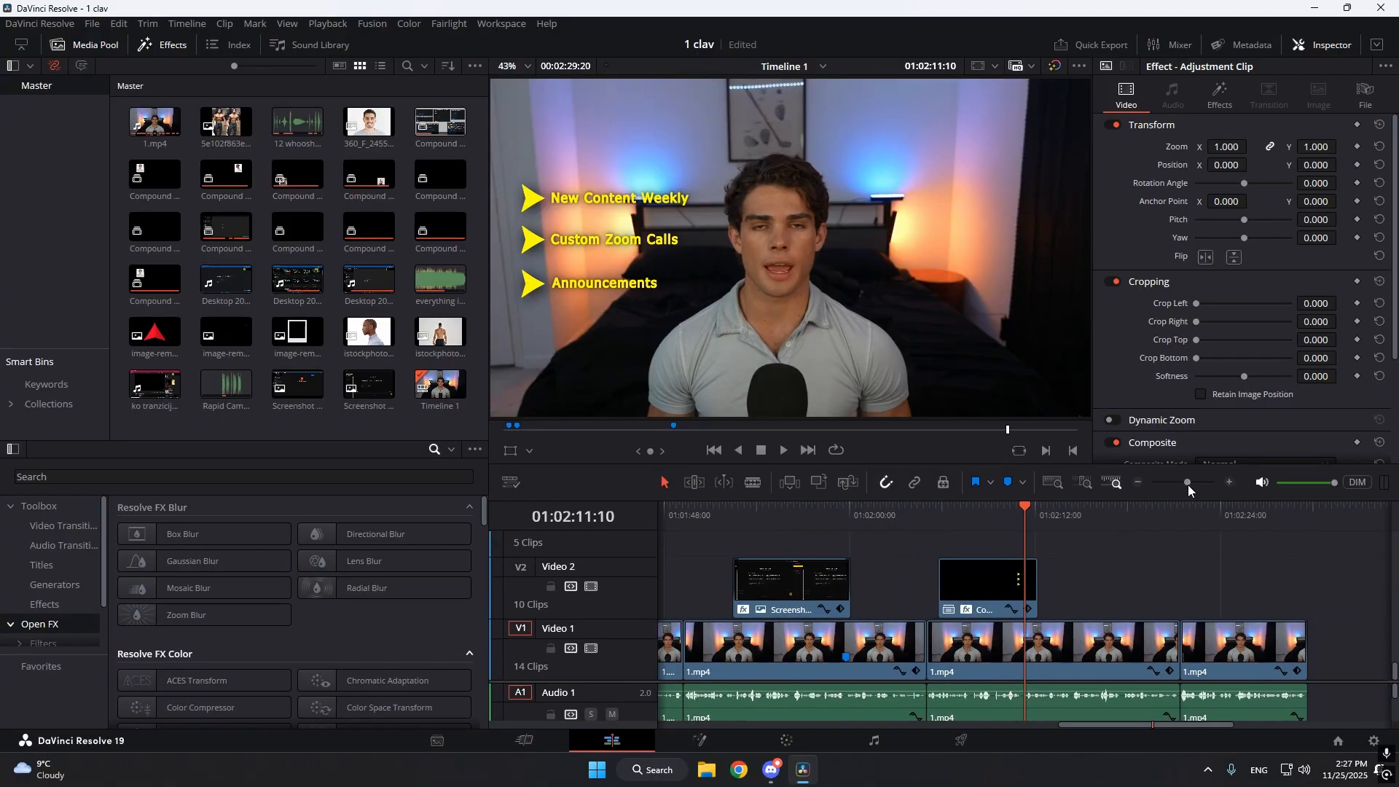